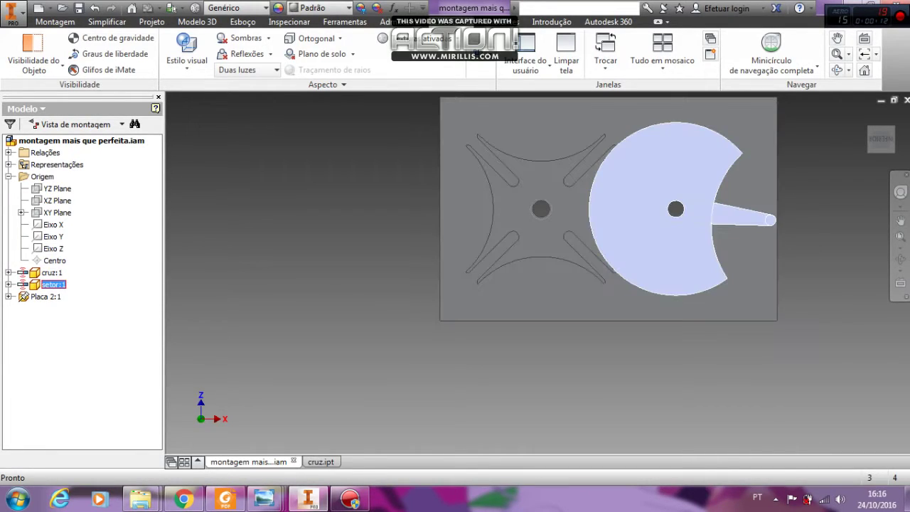
Rotate the sector about its shaft until the arm points diagonally up, viewing the motion of the mechanism
drag(771, 220, 725, 128)
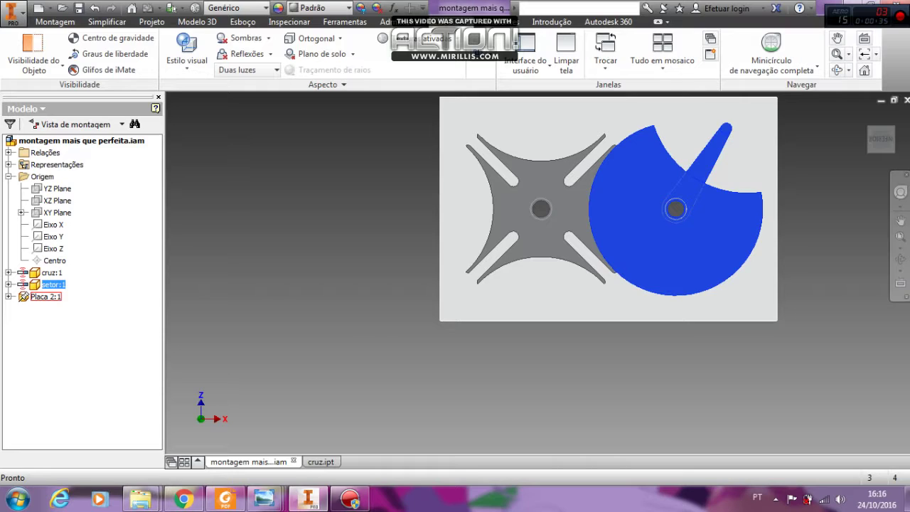
key(Home)
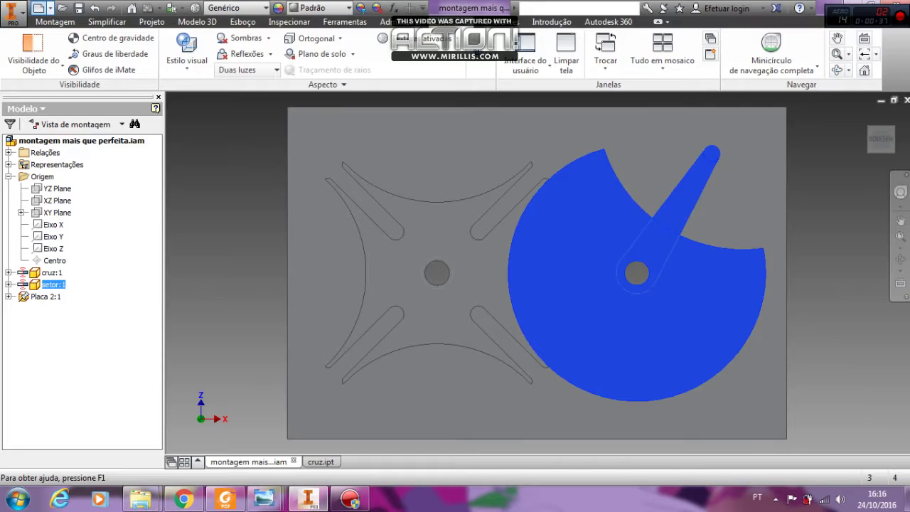
Create a part from the Padrão (mm).ipt template and start a 2D sketch on the horizontal XZ plane
click(38, 7)
click(790, 406)
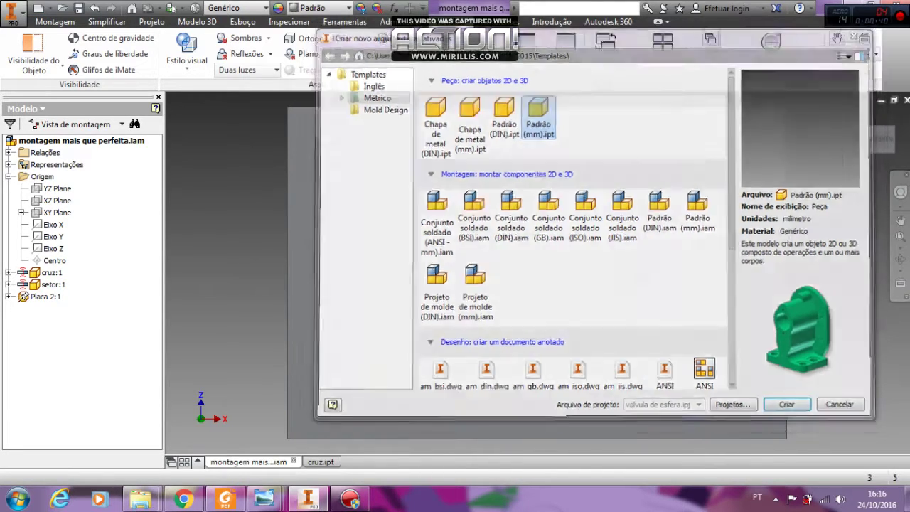
click(27, 44)
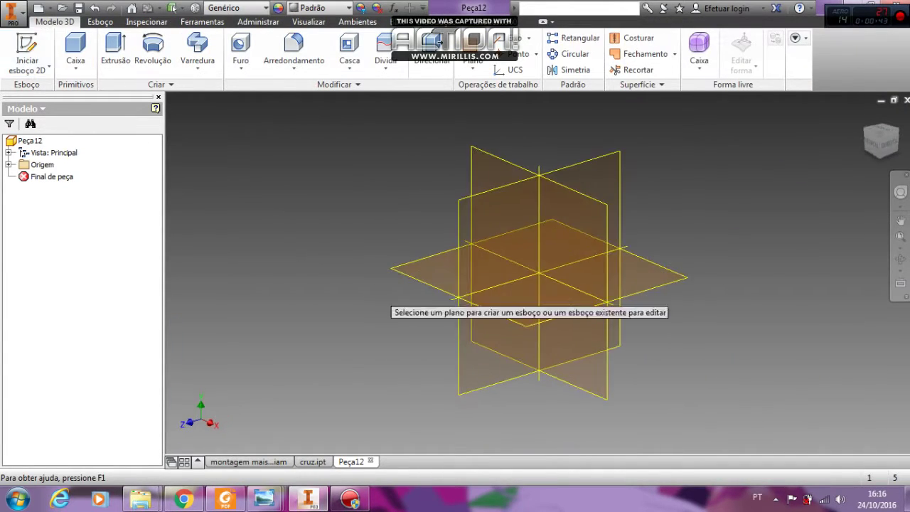
click(433, 276)
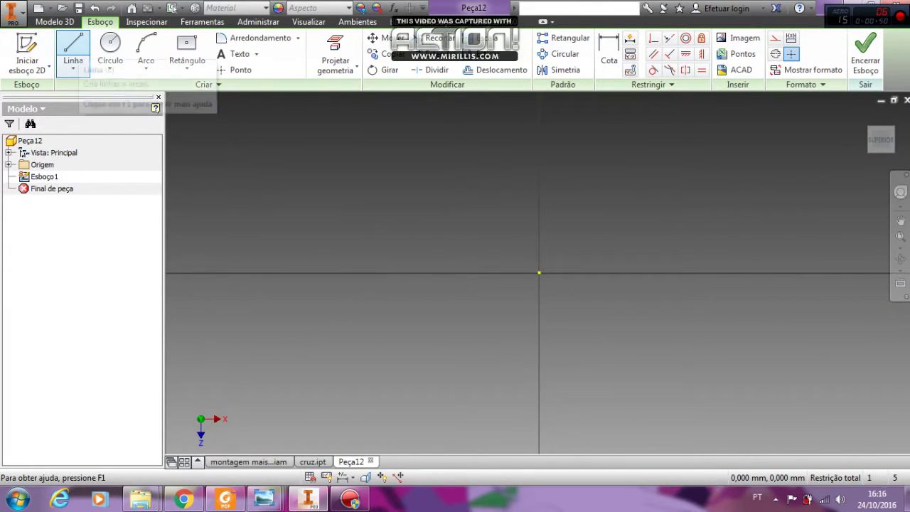
Sketch a horizontal construction line from the origin along the X axis and dimension its length to 120 mm
click(73, 48)
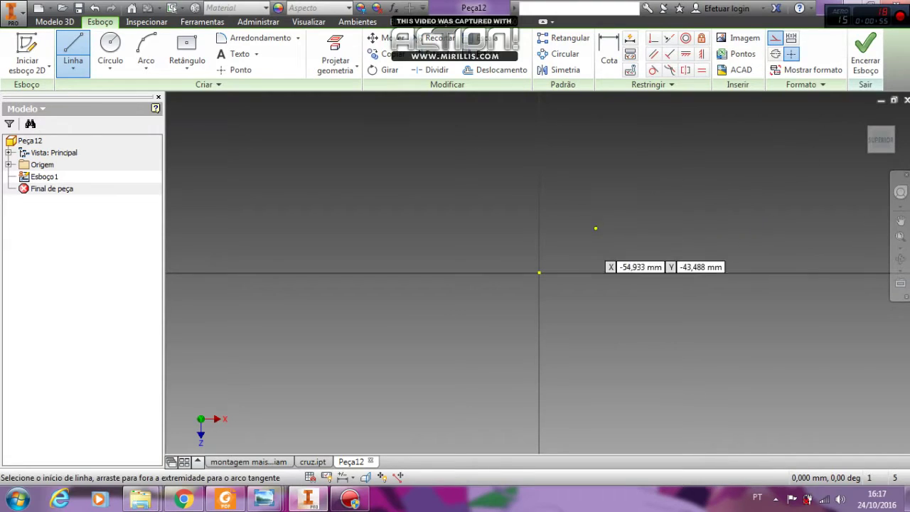
click(539, 273)
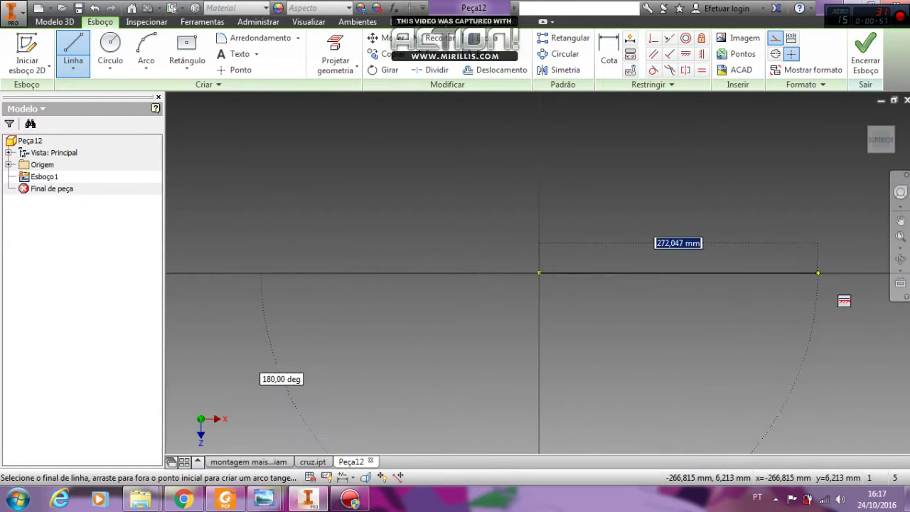
click(821, 273)
key(d)
click(623, 273)
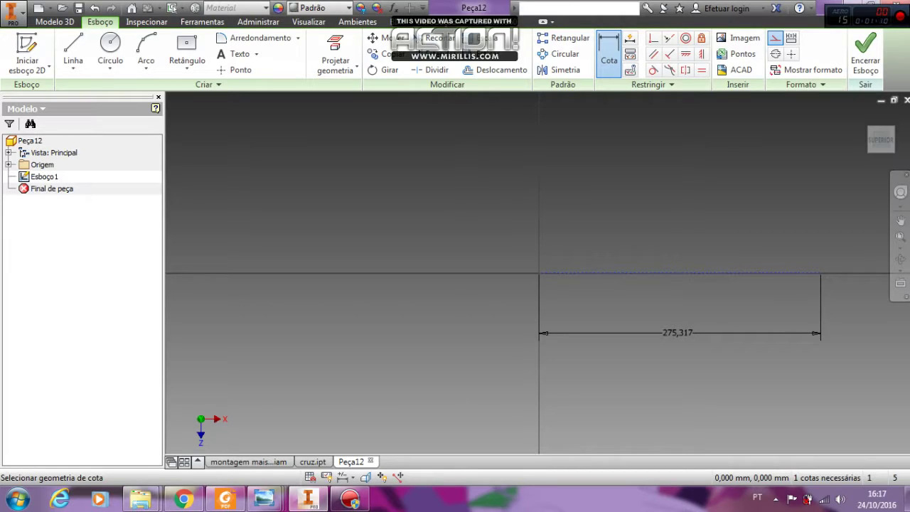
click(678, 333)
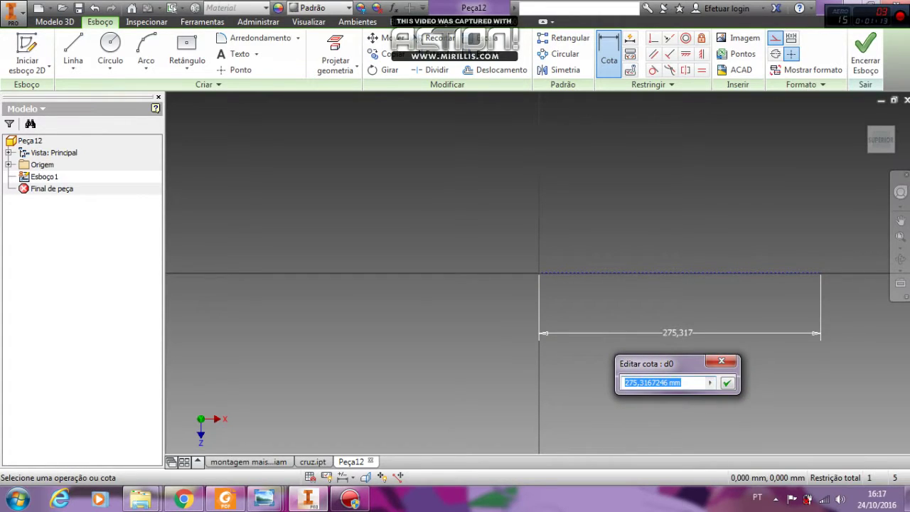
text(120)
key(Return)
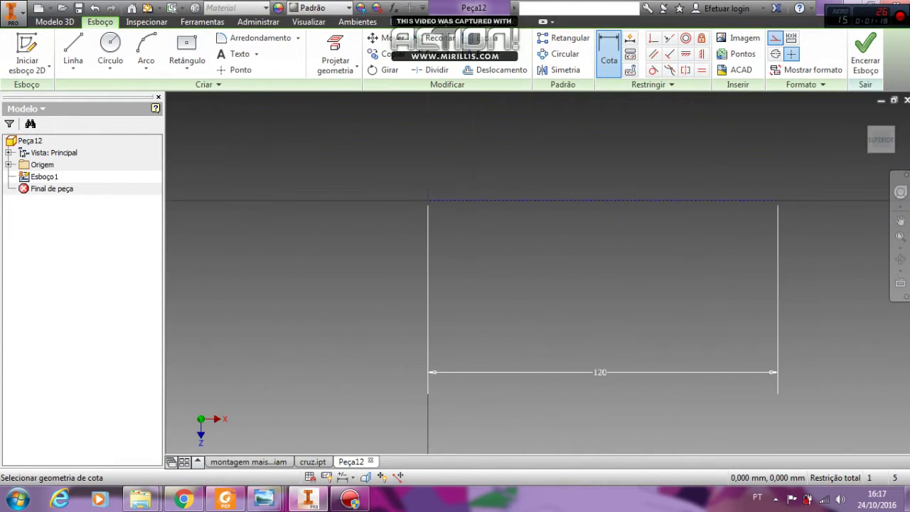
Draw two crossing diagonal construction lines, one rising inward from each end of the 120 mm base line
scroll(694, 337, up, 3)
middle_drag(694, 337, 679, 371)
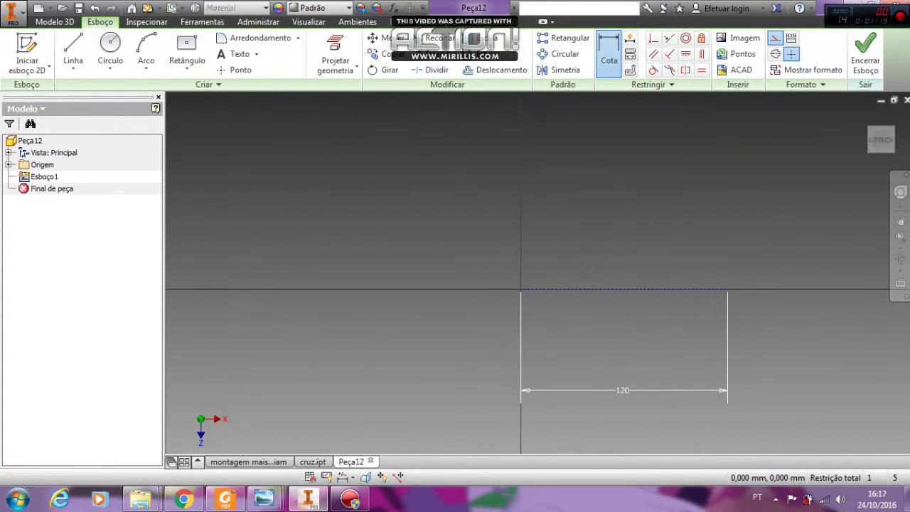
click(73, 50)
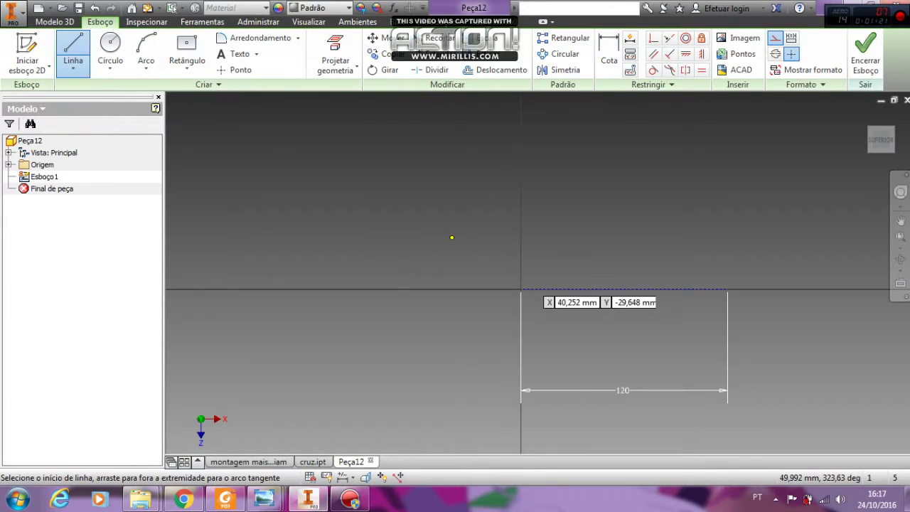
click(522, 289)
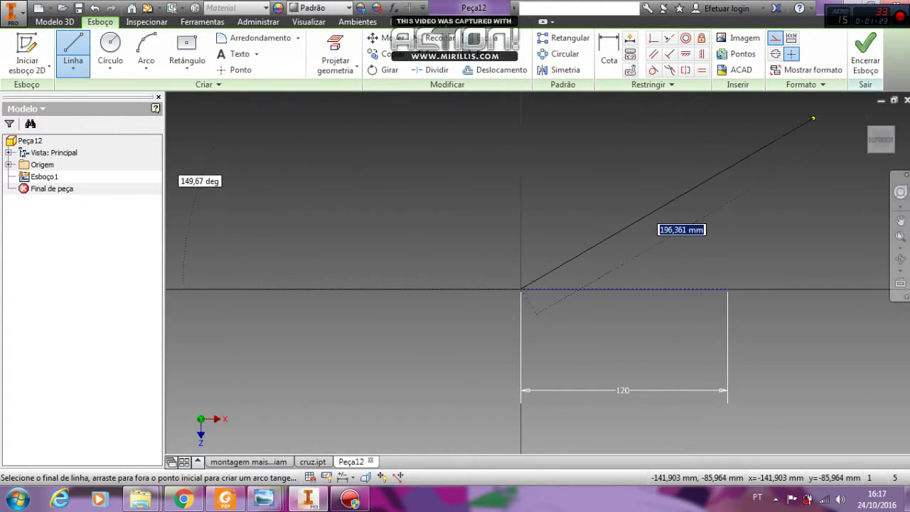
key(Escape)
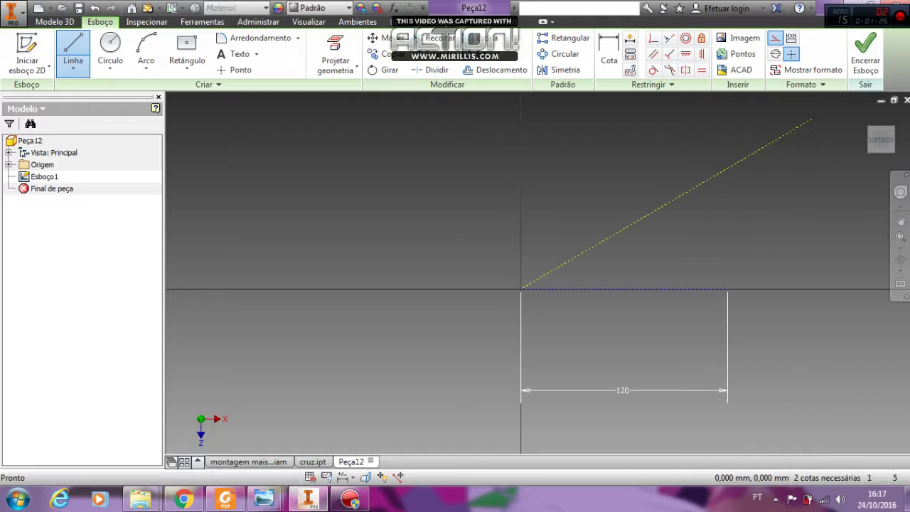
click(727, 289)
click(481, 107)
key(Escape)
key(Escape)
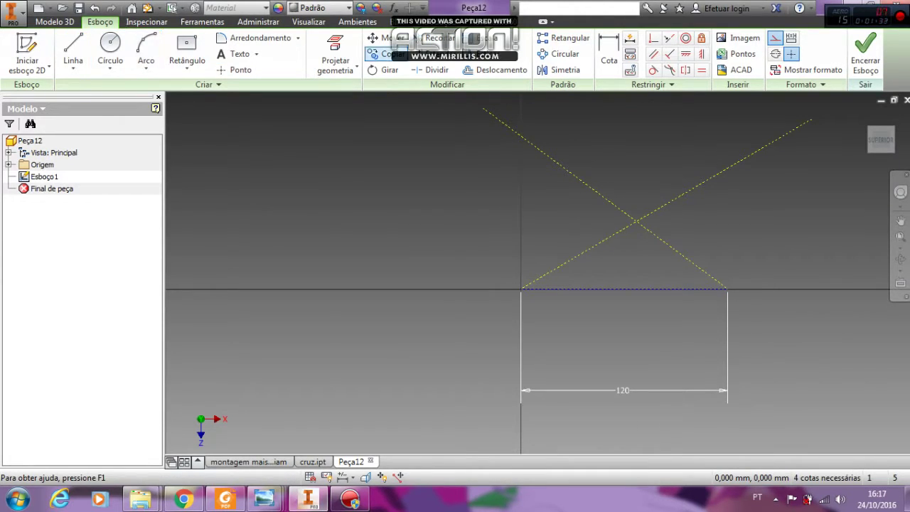
Dimension the angle between the origin diagonal and the base line to 45° and make the two diagonals perpendicular
click(609, 54)
click(683, 195)
click(585, 289)
click(577, 261)
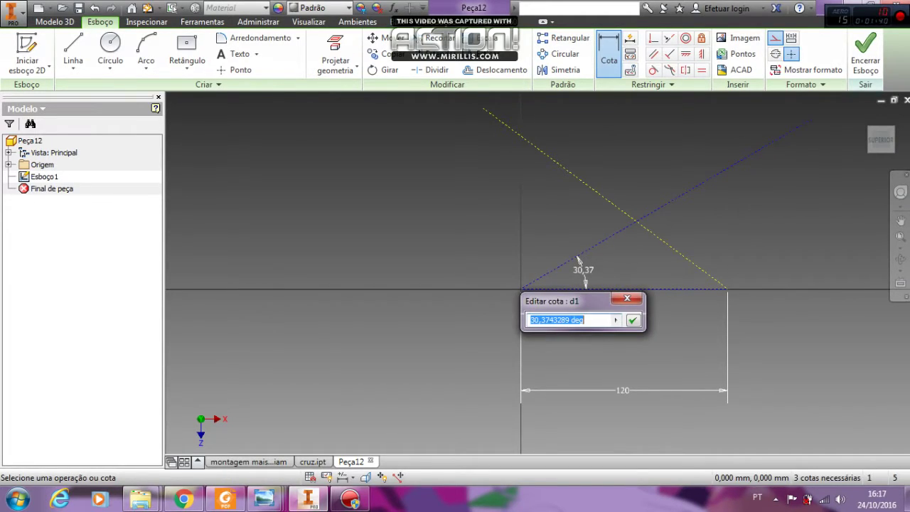
text(45)
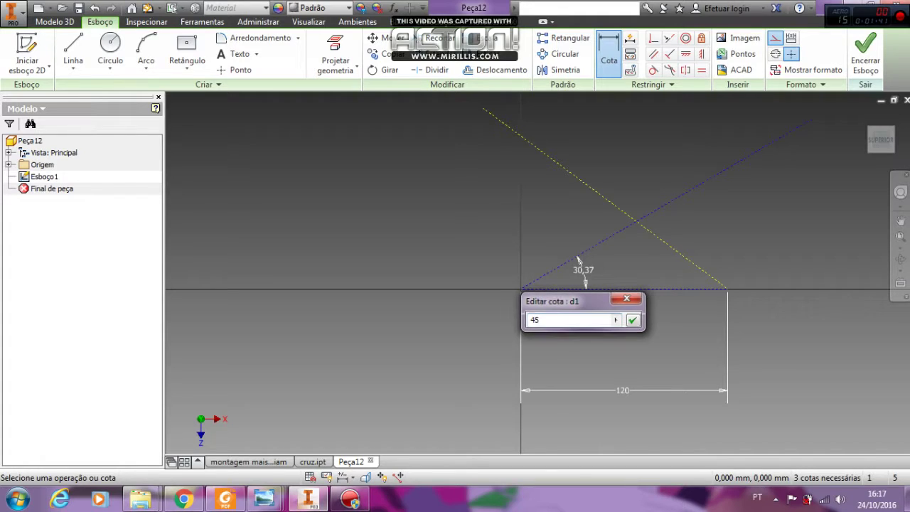
key(Return)
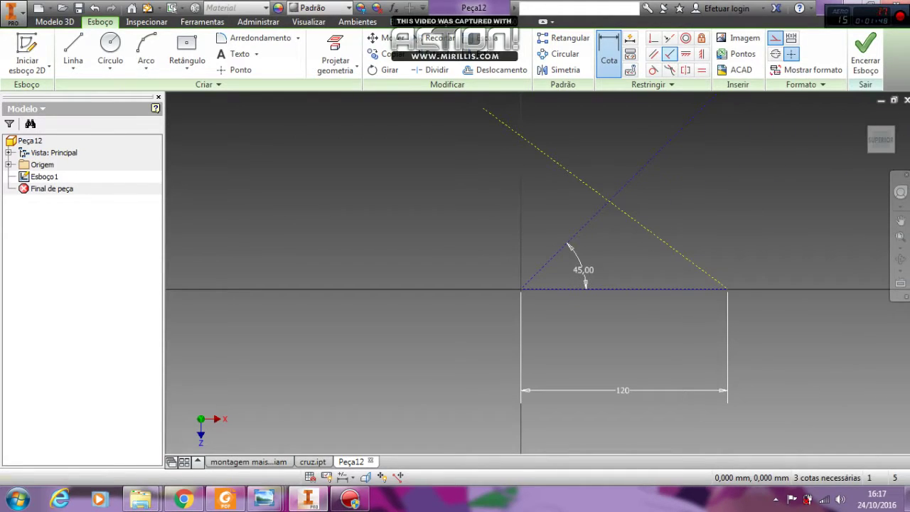
click(669, 54)
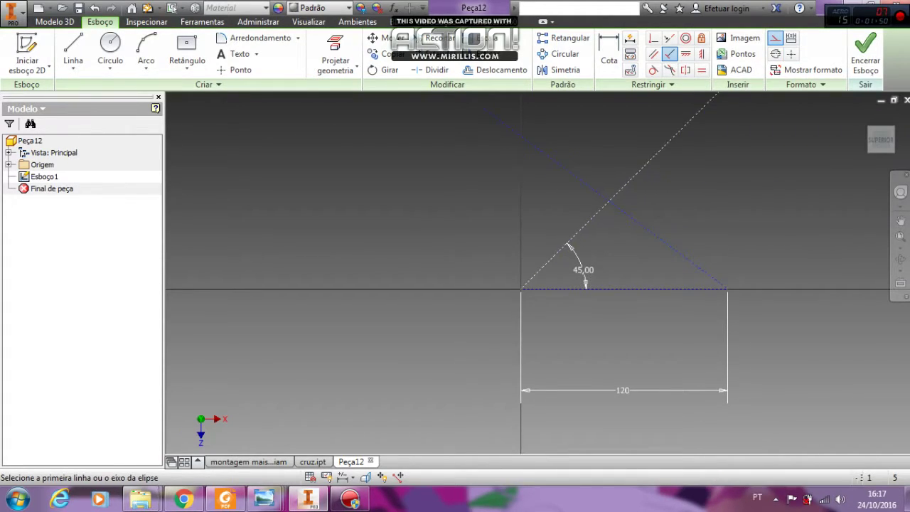
click(613, 196)
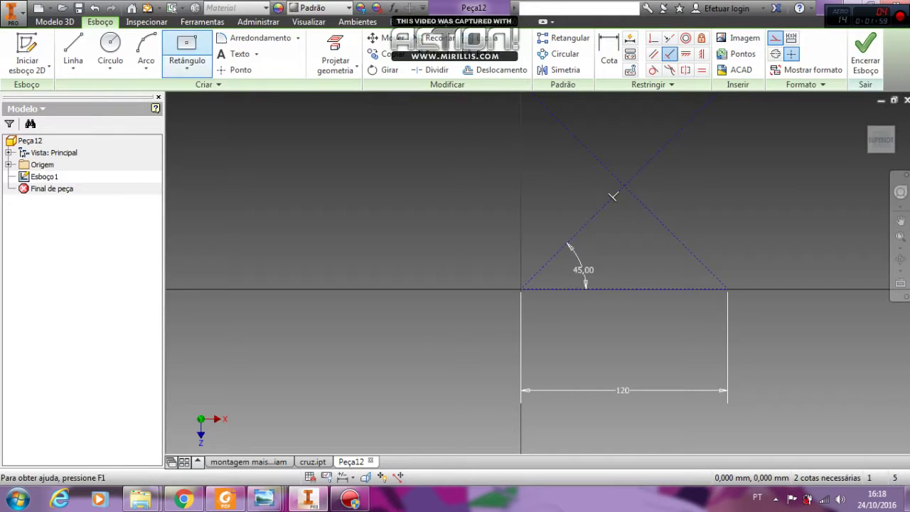
Sketch a construction circle about 10.4 mm in diameter centred on the intersection of the two diagonals
click(111, 47)
scroll(609, 178, up, 8)
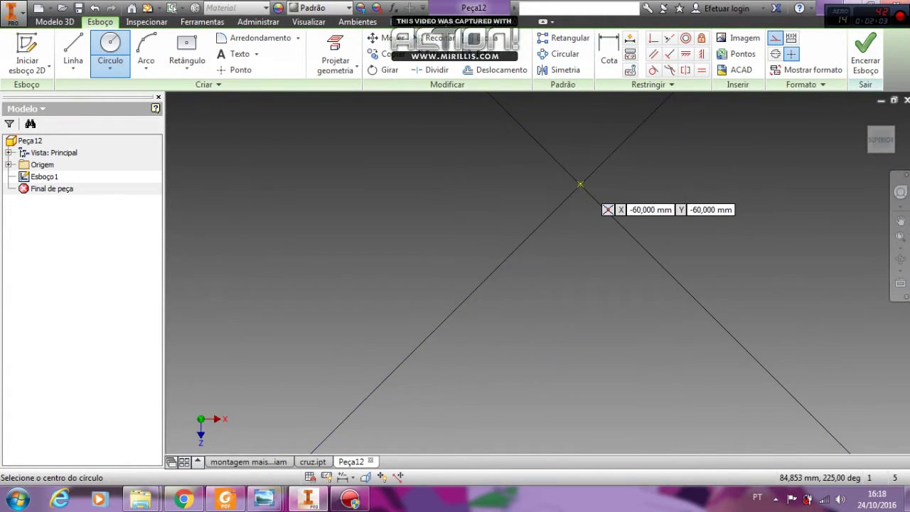
click(579, 183)
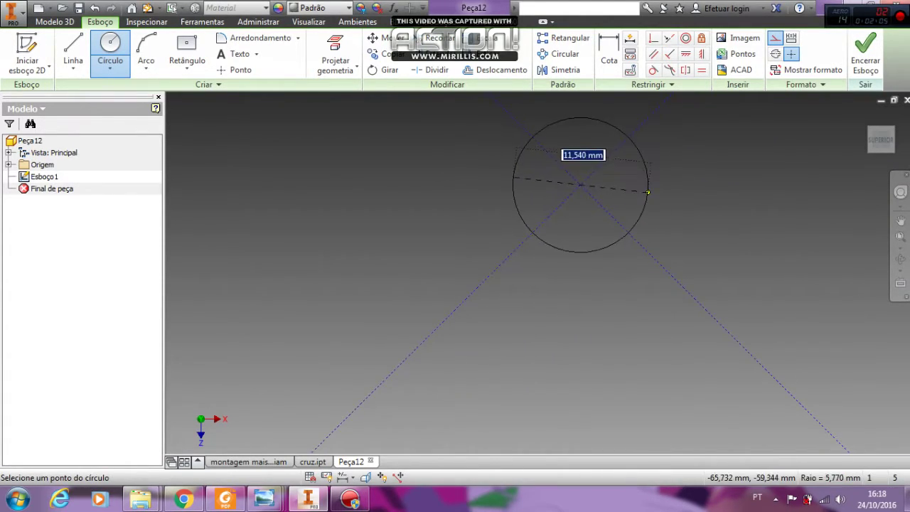
click(643, 184)
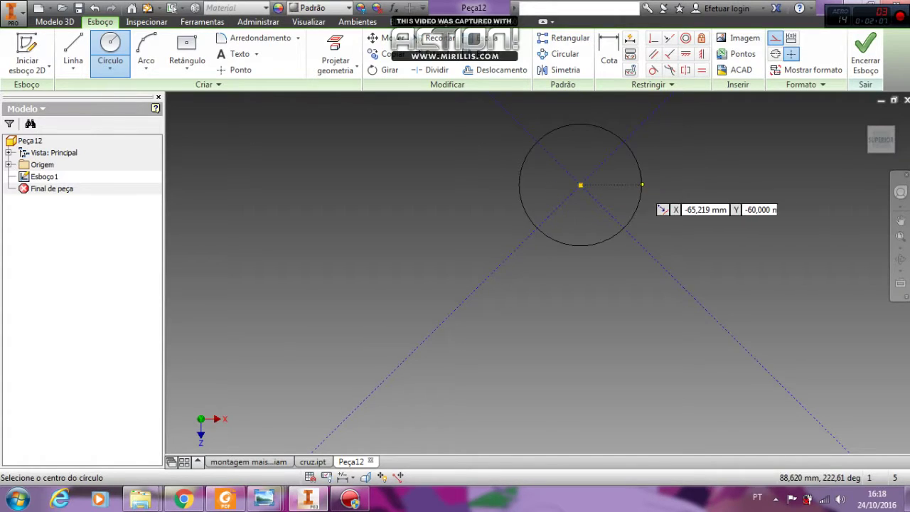
Dimension the circle's diameter to 10 mm and convert the circle from construction to normal geometry
click(608, 53)
click(629, 145)
click(740, 178)
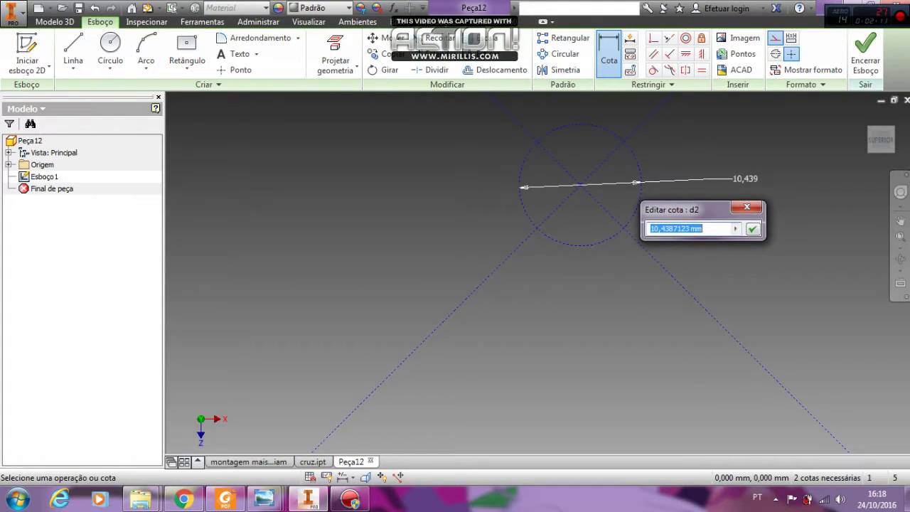
text(10)
key(Return)
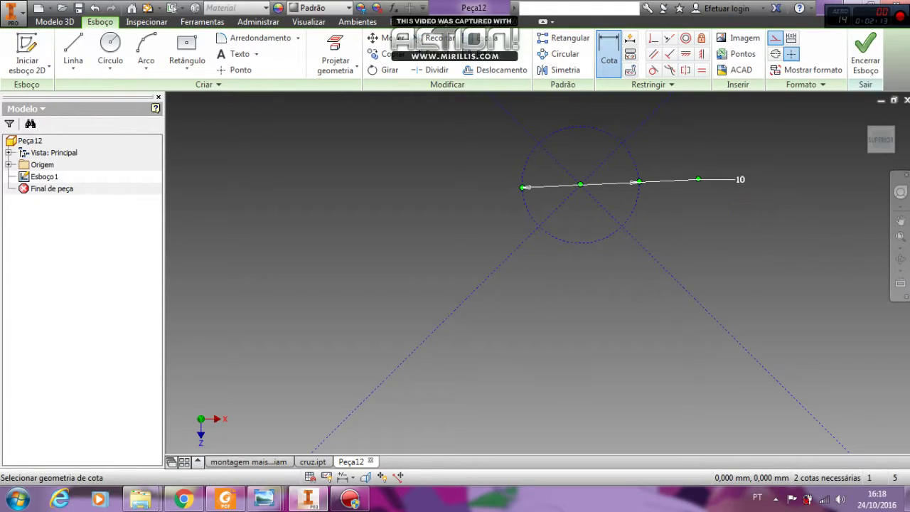
key(Escape)
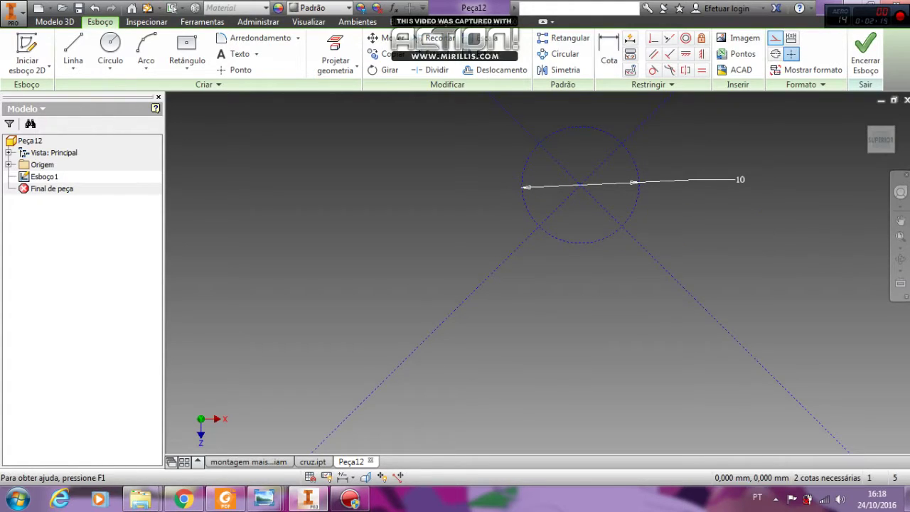
click(631, 155)
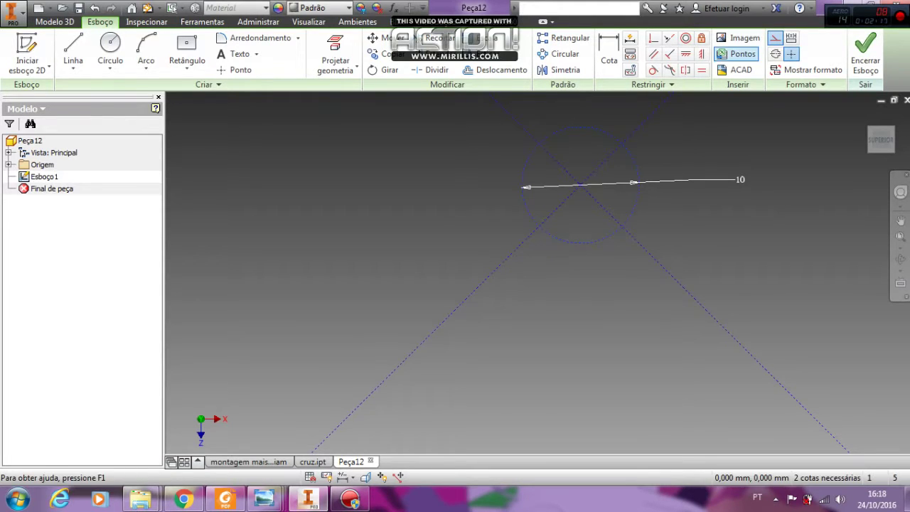
click(776, 38)
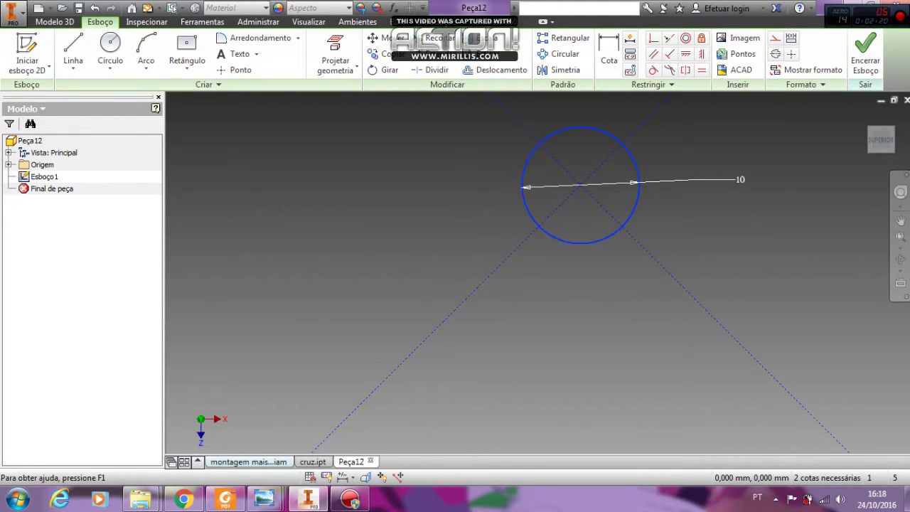
Examine the arm and cut-out of the sector in the assembly by rotating it, and return to the part sketch
click(248, 463)
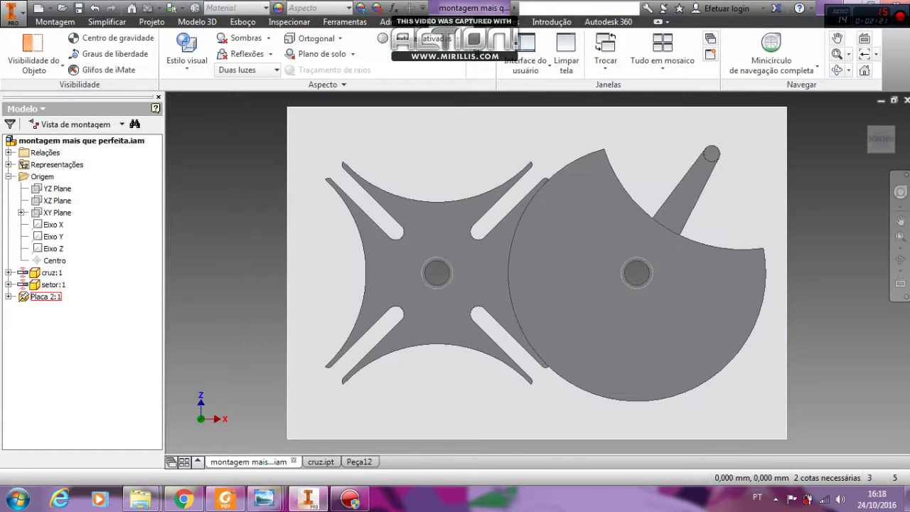
drag(882, 140, 874, 134)
drag(710, 152, 742, 180)
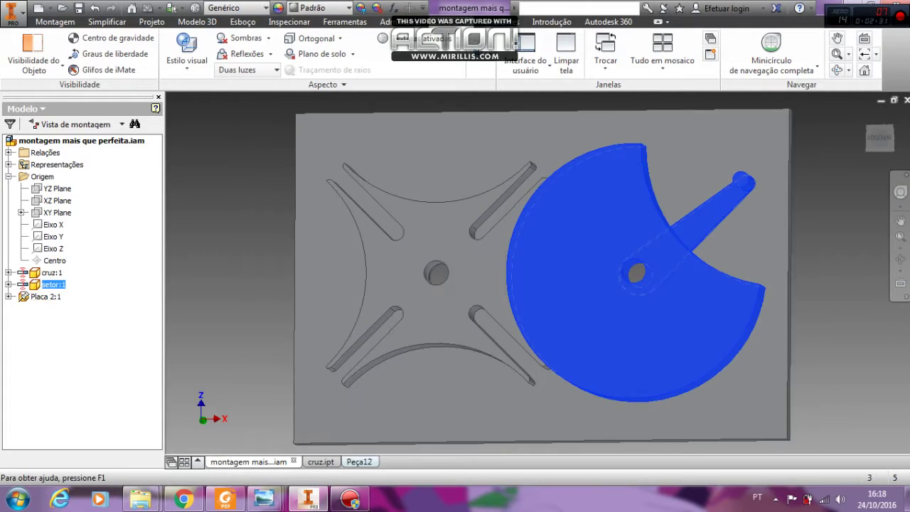
click(359, 462)
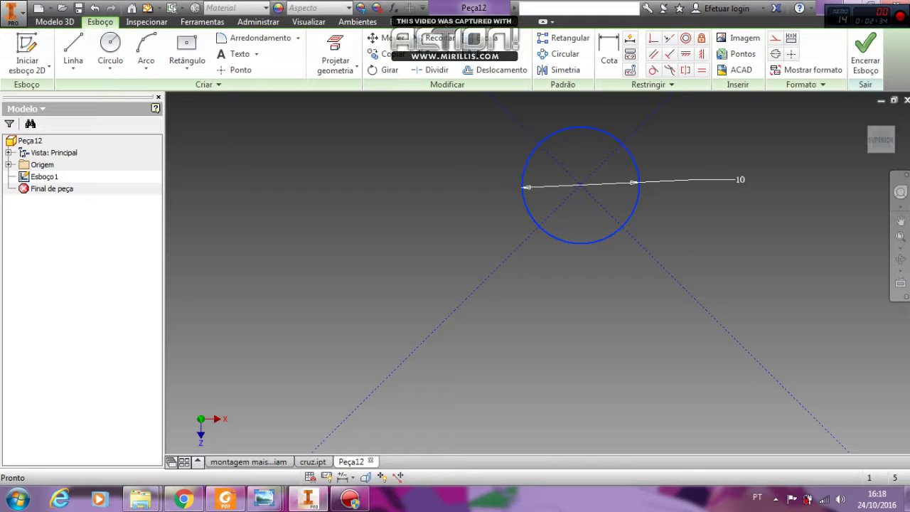
Sketch a construction circle centred on the base line's end away from the origin, passing through the intersection of the two diagonals
scroll(520, 242, up, 6)
middle_drag(520, 241, 598, 201)
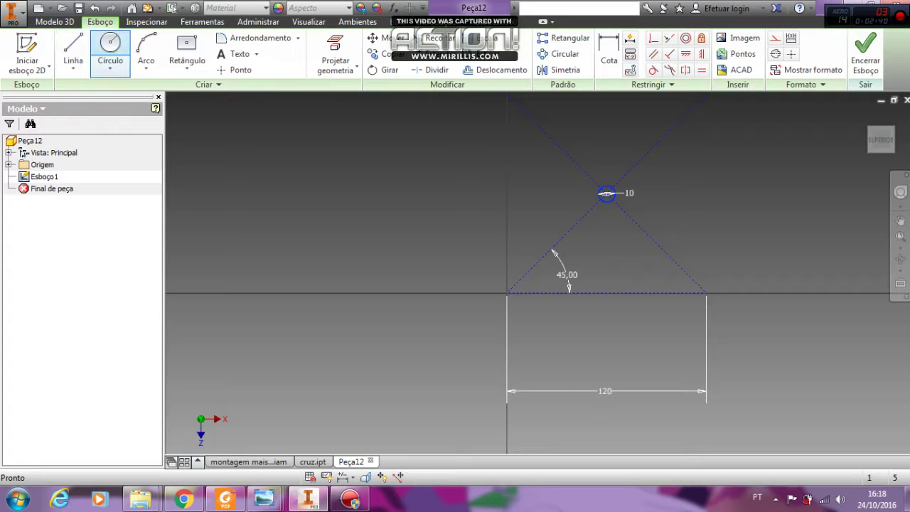
click(110, 48)
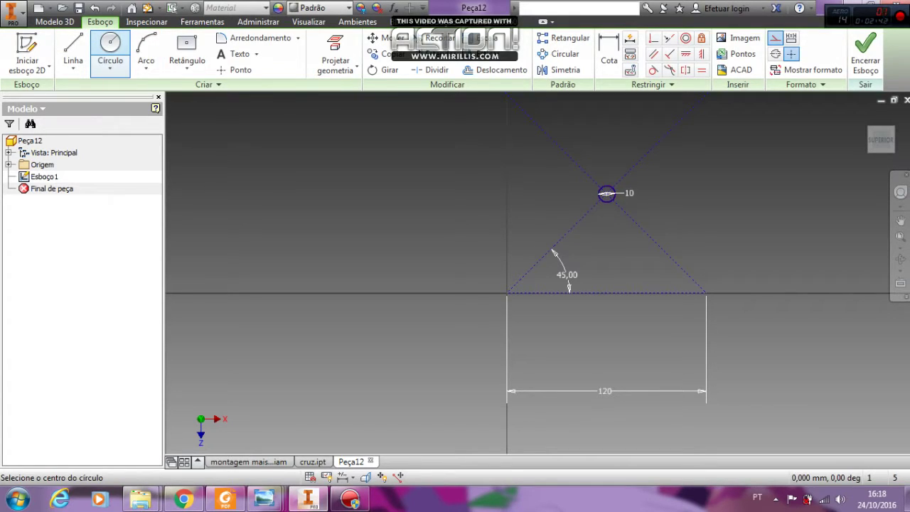
scroll(703, 290, down, 3)
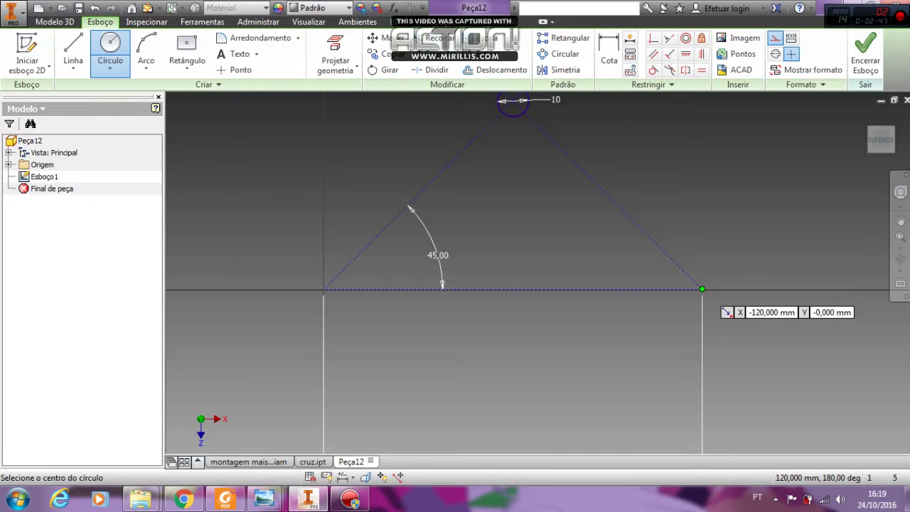
click(703, 290)
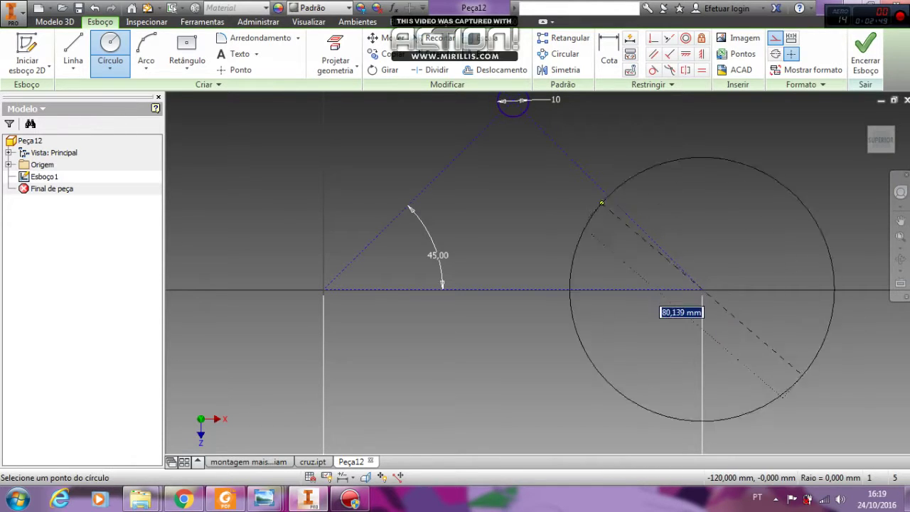
middle_drag(538, 146, 578, 229)
scroll(567, 211, down, 5)
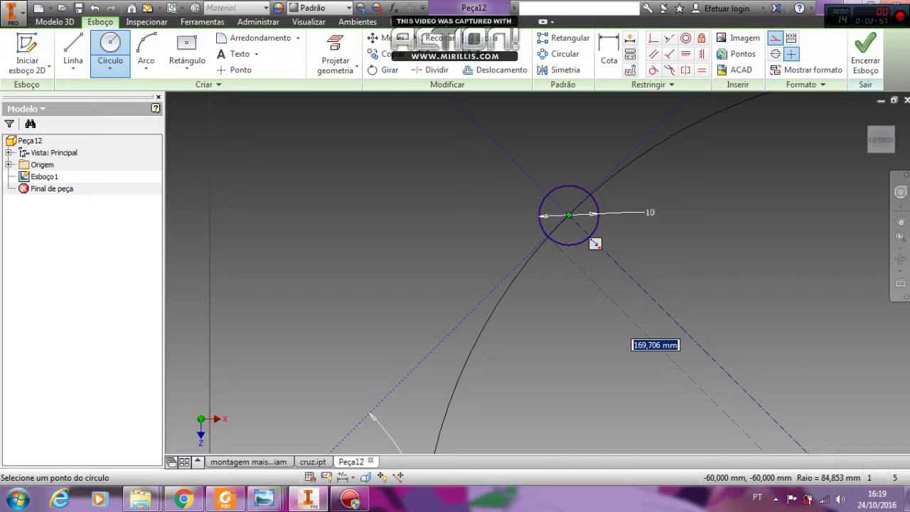
click(589, 237)
scroll(747, 302, up, 4)
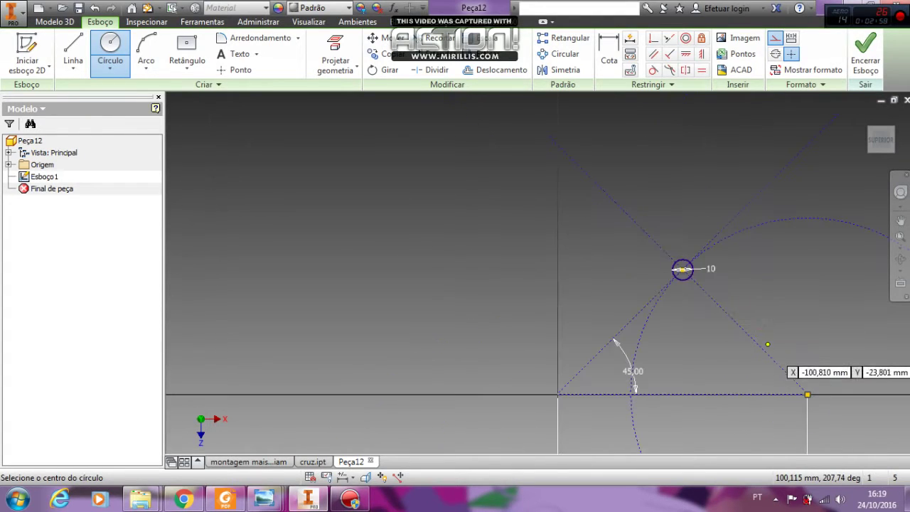
Sketch a construction circle centred on the origin, reaching to where the large construction circle crosses the base line
middle_drag(707, 381, 740, 296)
scroll(592, 308, down, 3)
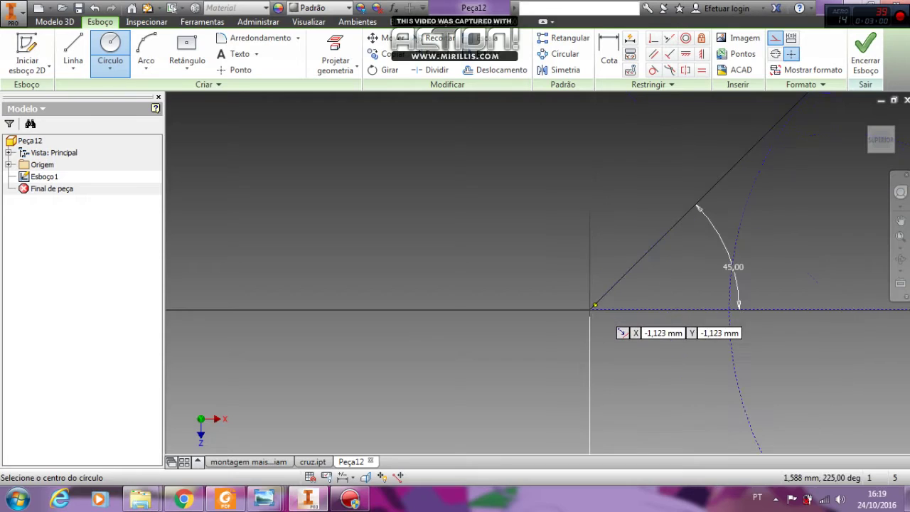
click(590, 308)
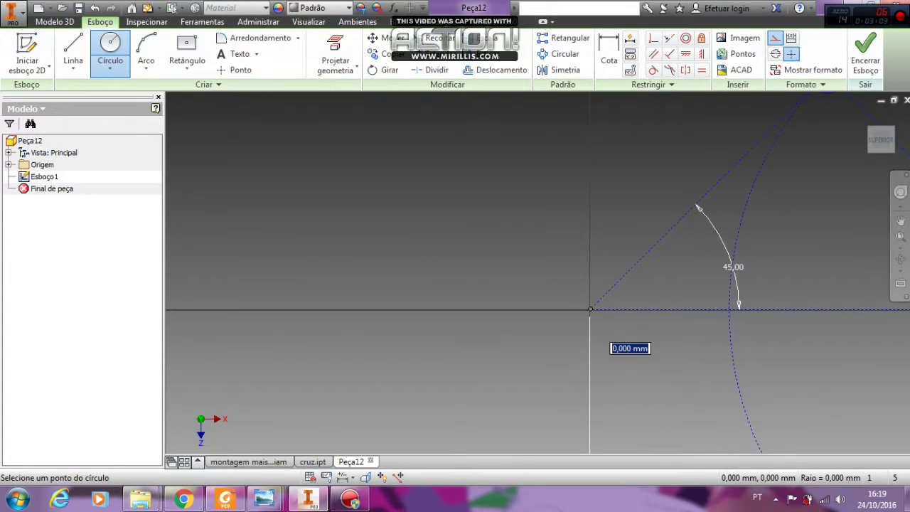
click(729, 308)
scroll(754, 274, down, 5)
middle_drag(746, 279, 683, 288)
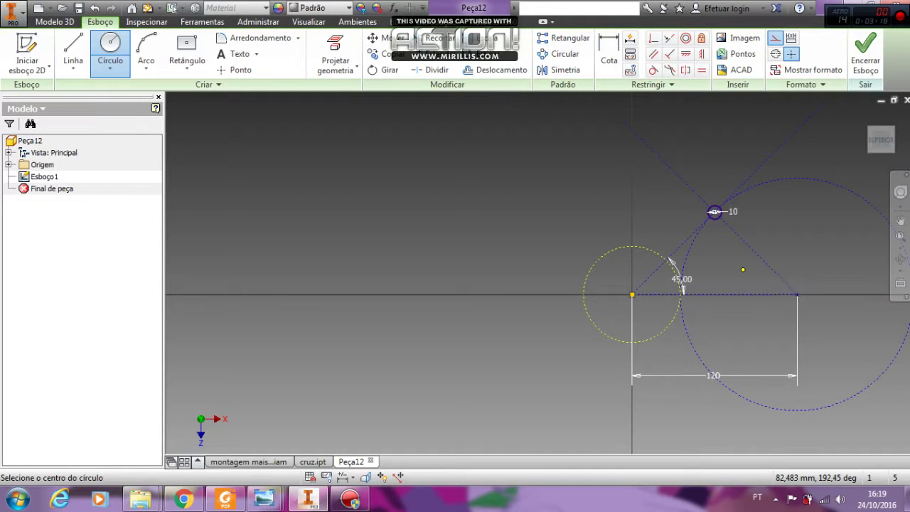
Sketch a 10 mm wide centre-to-centre slot along the origin diagonal, from the origin-centred circle to the centre of the 10 mm circle
middle_drag(743, 269, 681, 268)
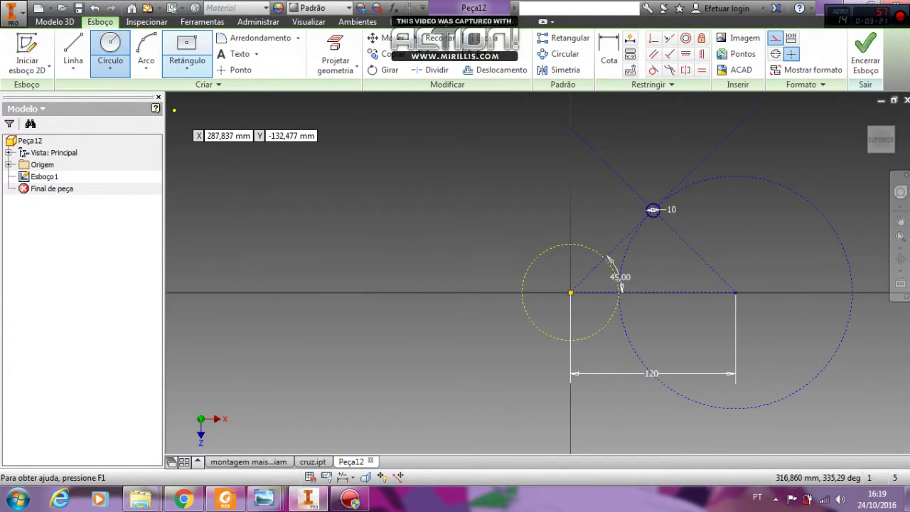
click(187, 65)
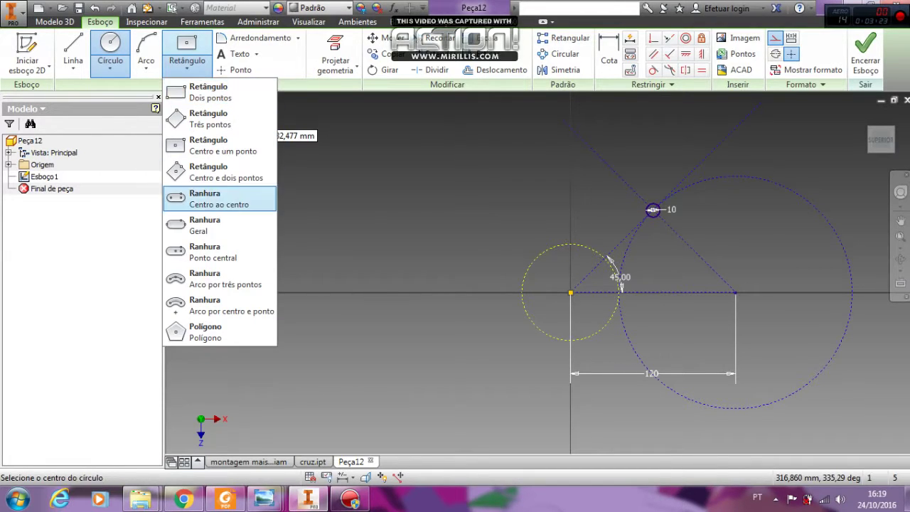
click(203, 199)
middle_drag(388, 253, 329, 246)
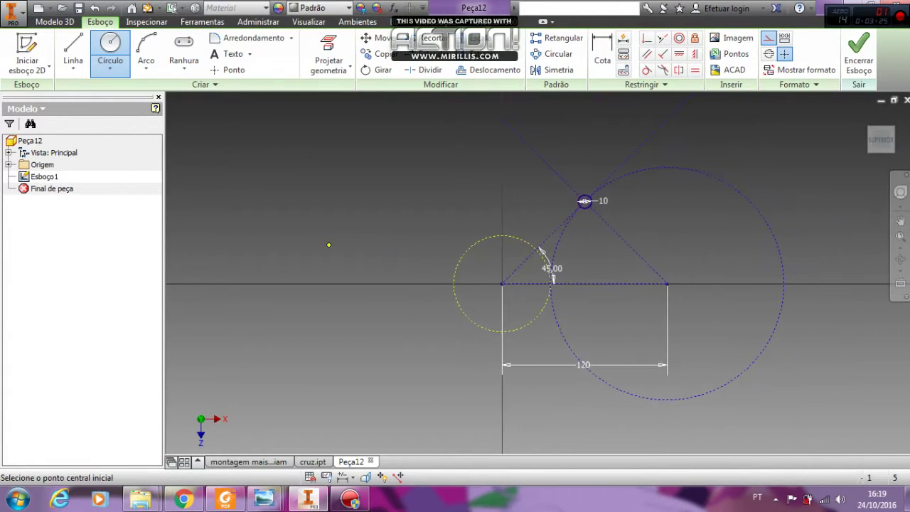
scroll(547, 265, up, 5)
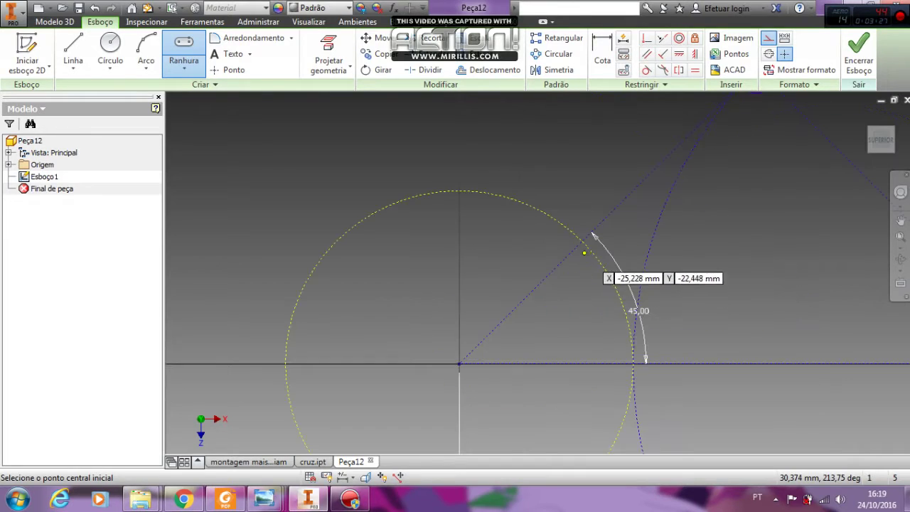
click(582, 241)
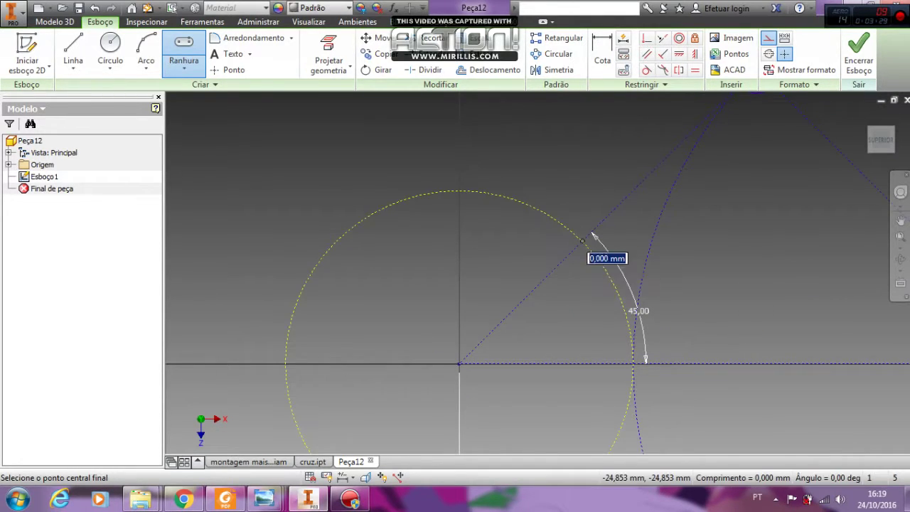
mouse_move(642, 163)
middle_down()
mouse_move(490, 233)
mouse_move(569, 206)
middle_up()
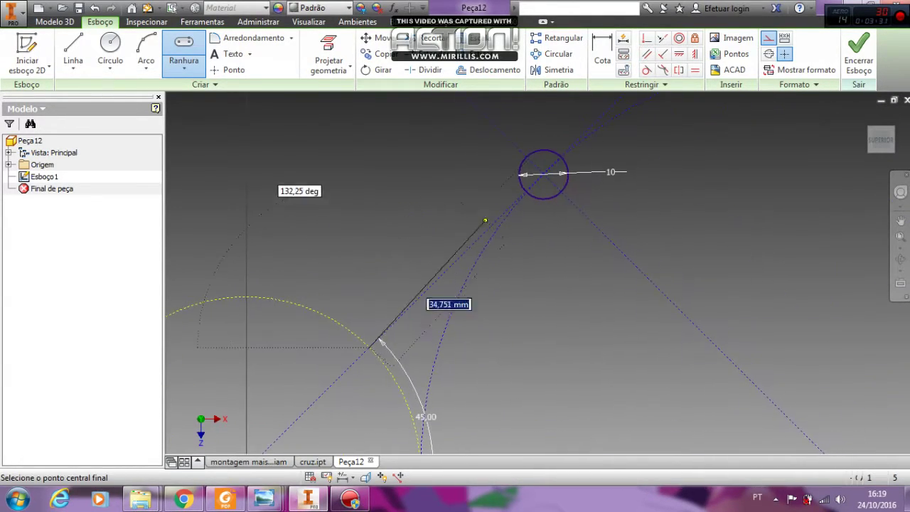
click(543, 171)
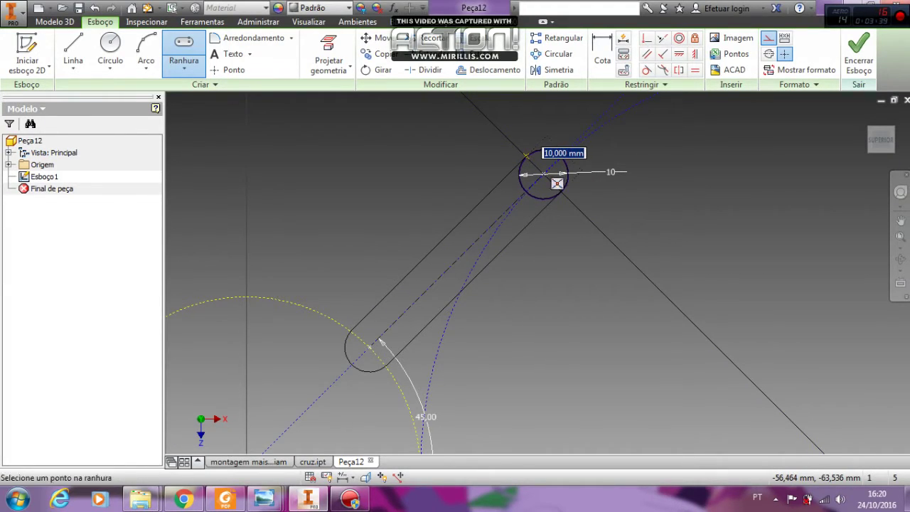
click(557, 183)
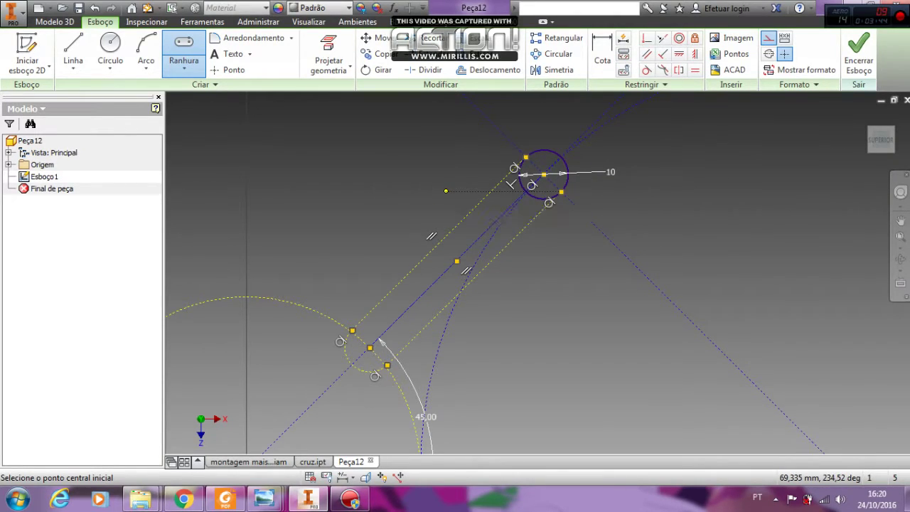
key(Escape)
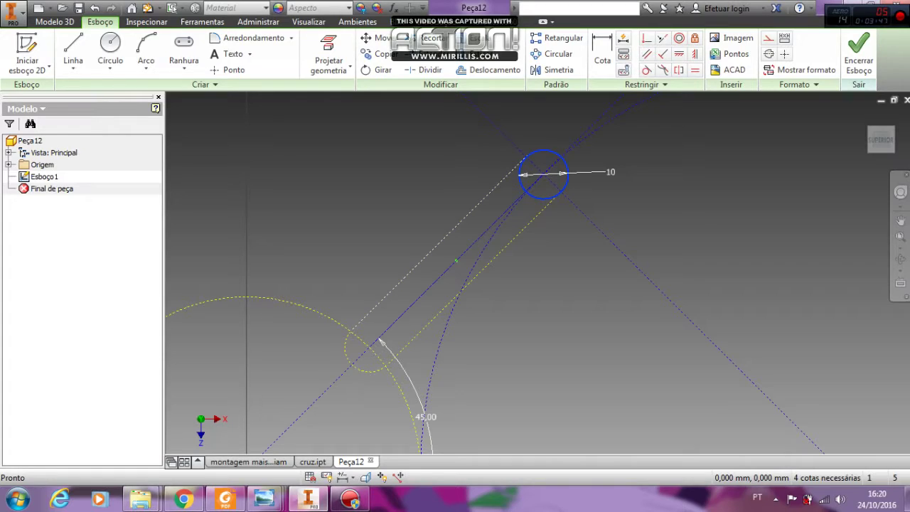
Convert the slot's outline from construction to normal geometry
click(431, 236)
ctrl+click(366, 372)
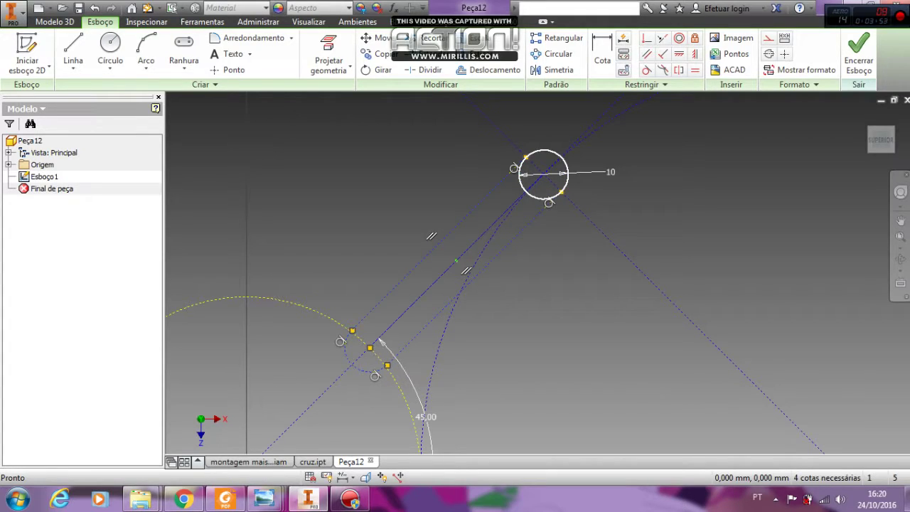
ctrl+click(544, 150)
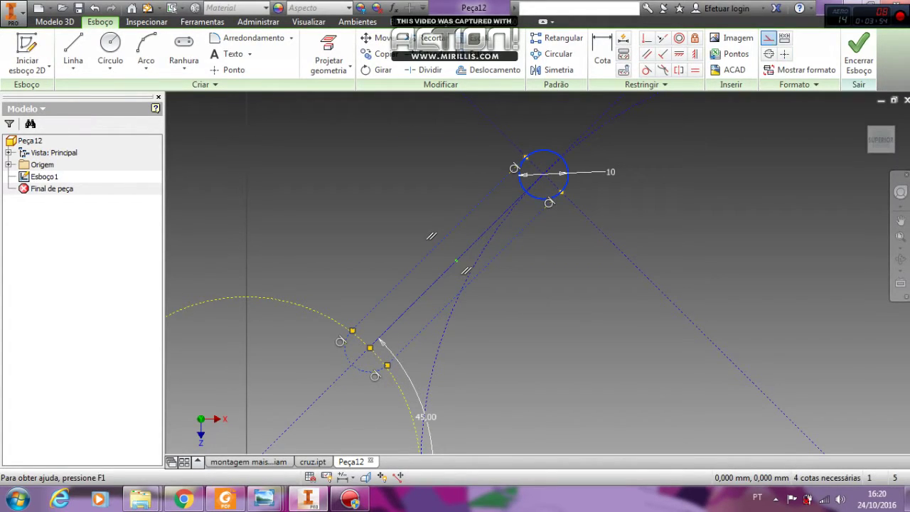
click(769, 38)
click(668, 153)
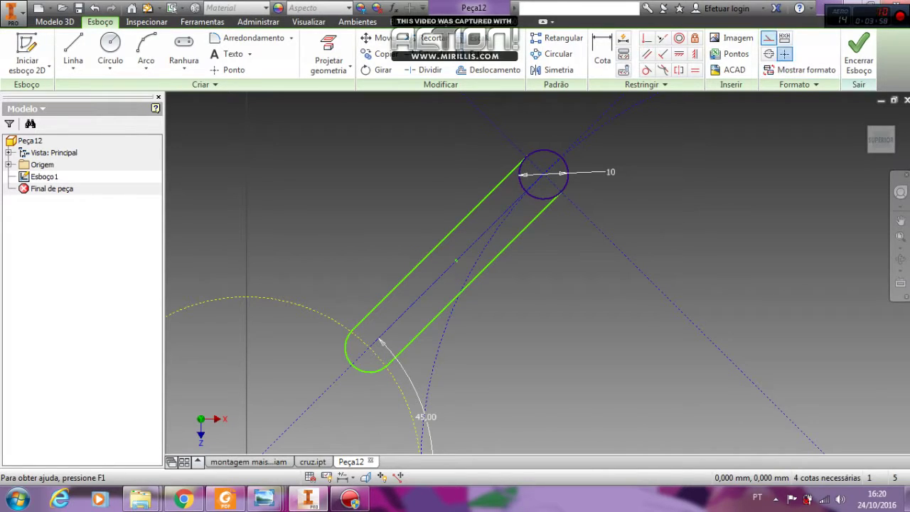
Sketch a construction circle concentric with the 10 mm circle and dimension its diameter to 15 mm
scroll(732, 239, down, 3)
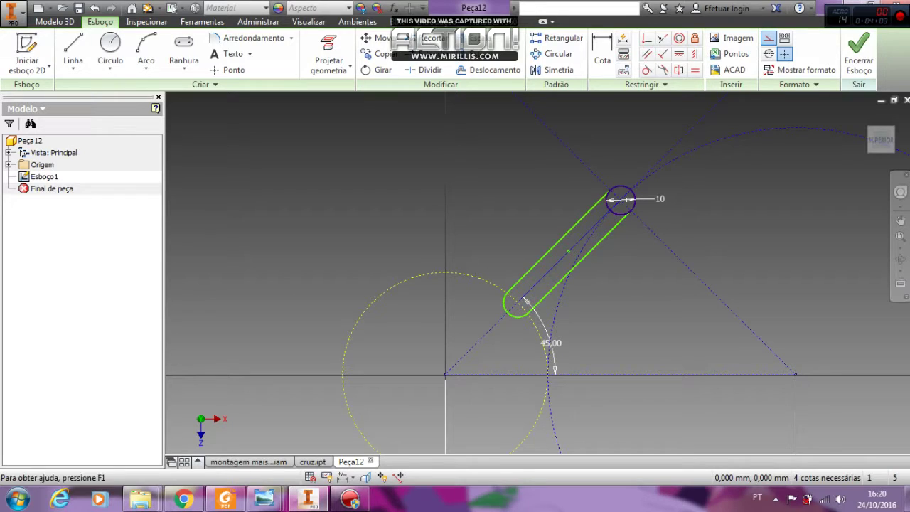
click(110, 44)
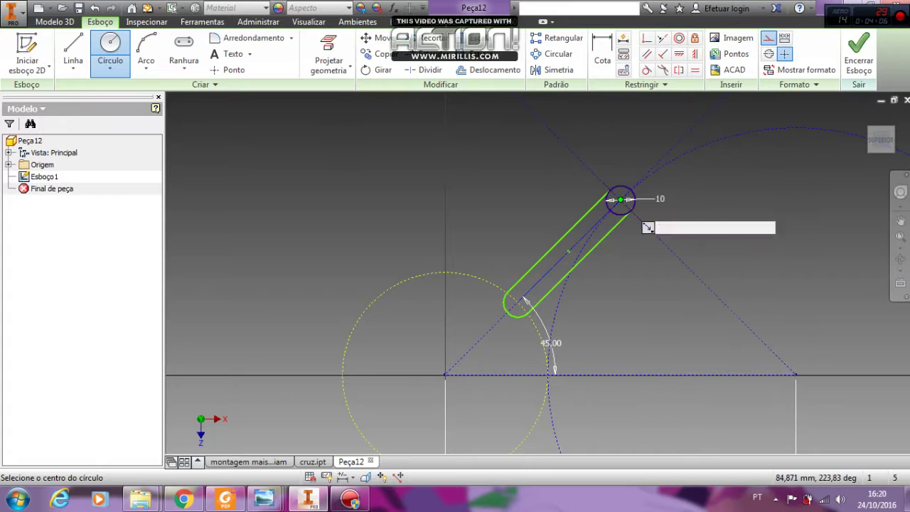
click(621, 200)
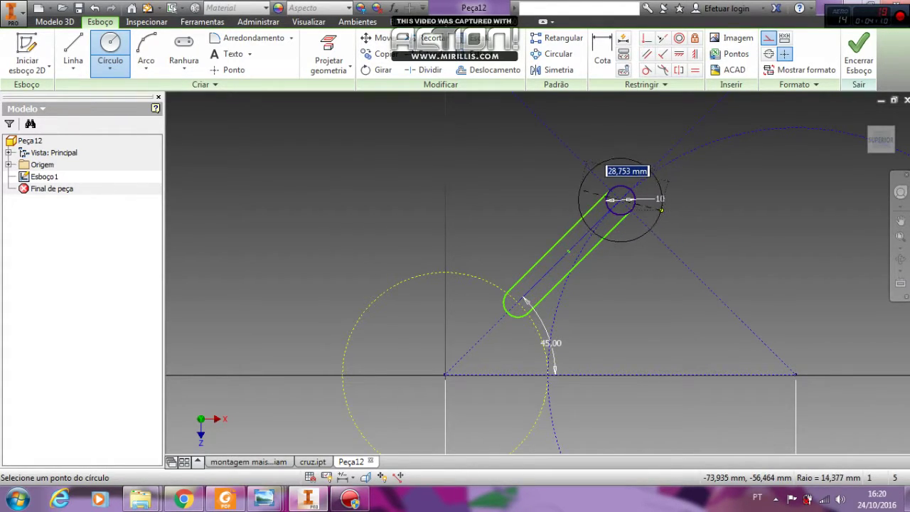
click(661, 206)
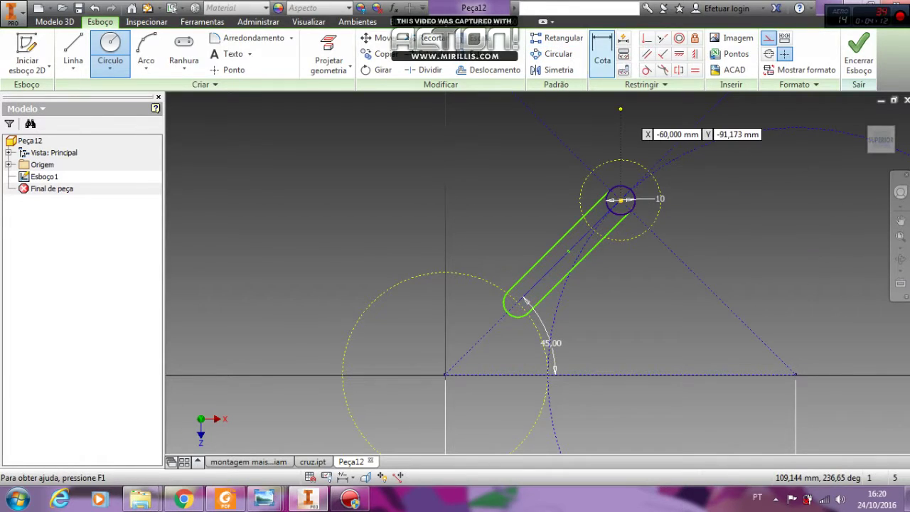
click(603, 60)
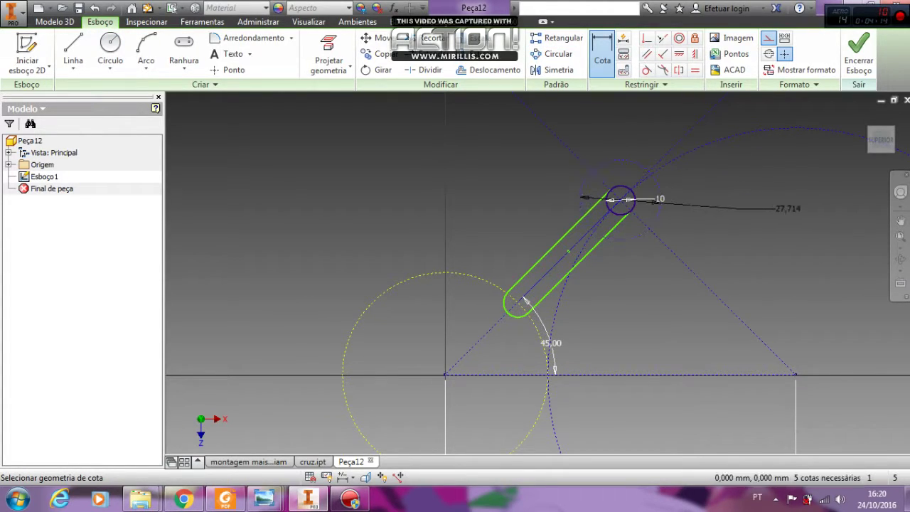
click(786, 208)
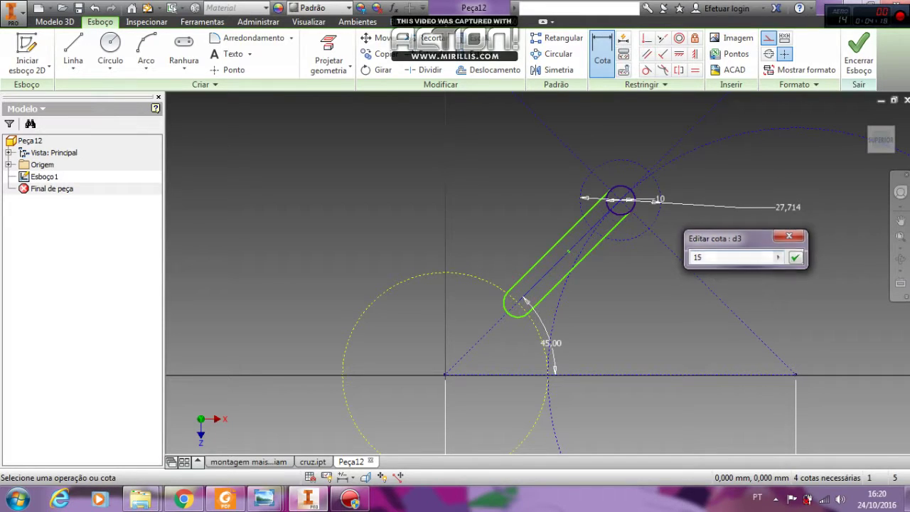
key(Return)
Sketch a circle centred on the base line's end away from the origin, passing through the near crossing of the 15 mm circle and the diagonal
scroll(745, 231, down, 4)
scroll(745, 238, up, 3)
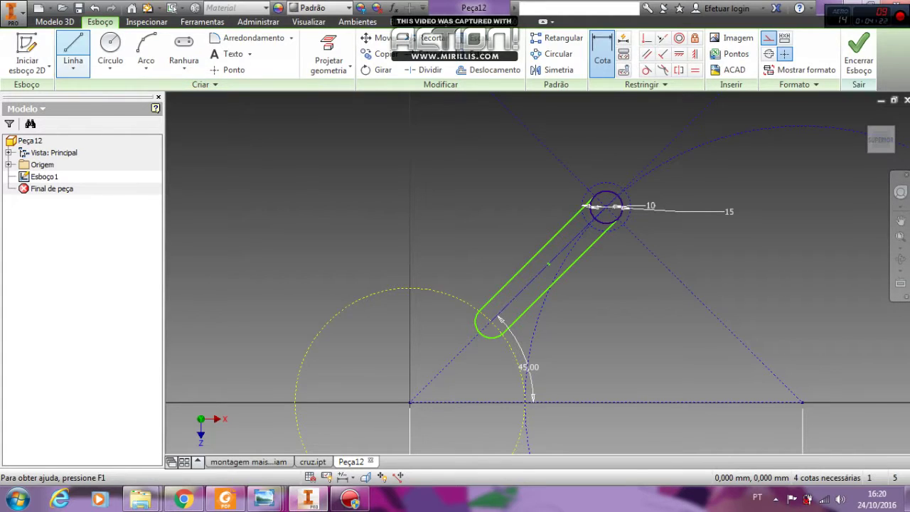
click(110, 46)
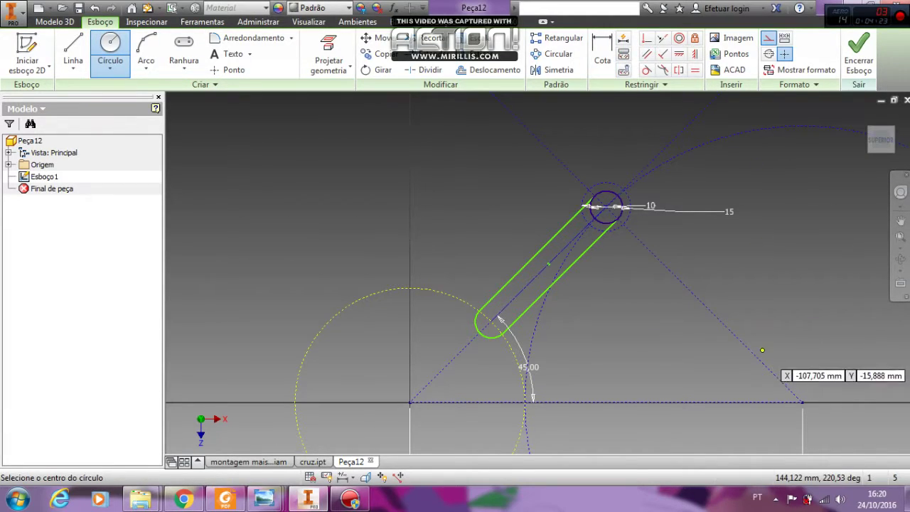
click(802, 402)
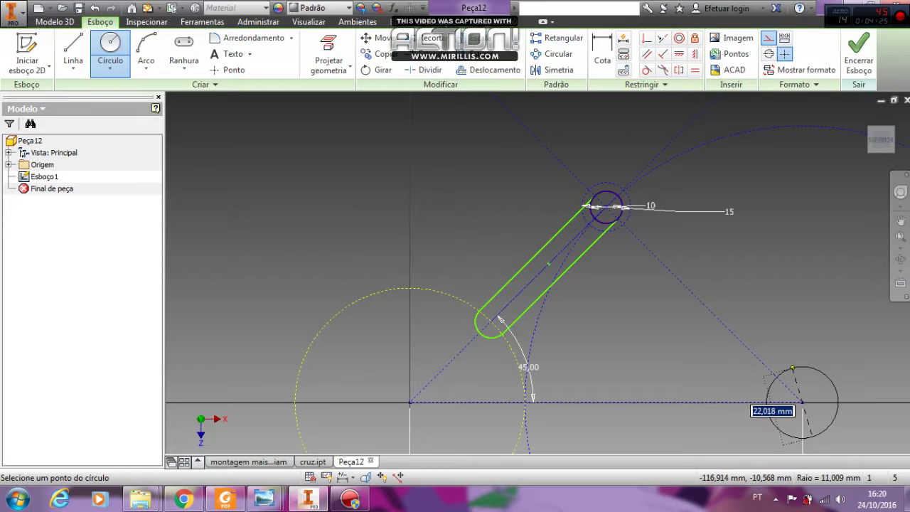
scroll(654, 248, up, 5)
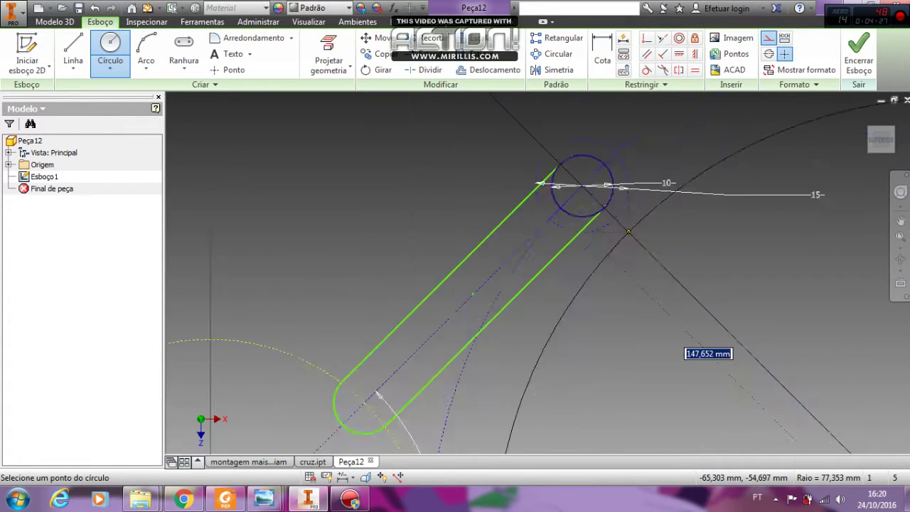
scroll(626, 233, up, 4)
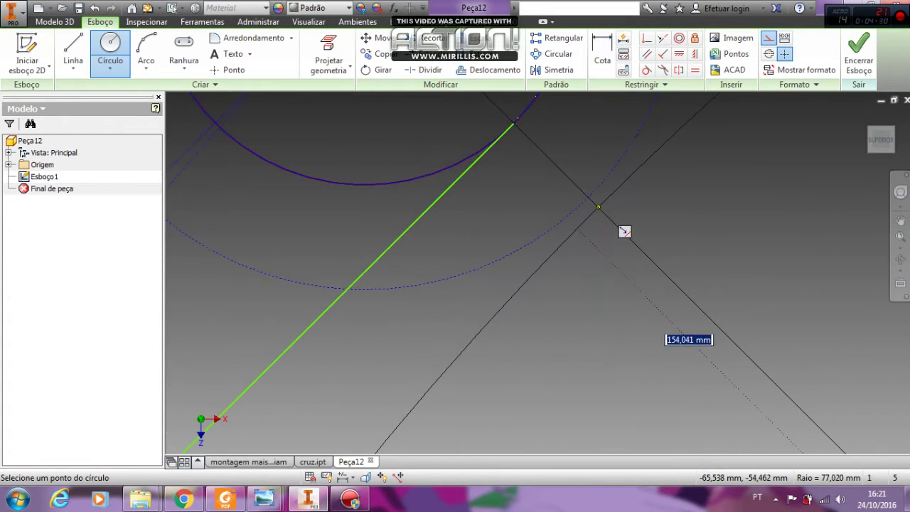
click(621, 227)
scroll(621, 227, down, 4)
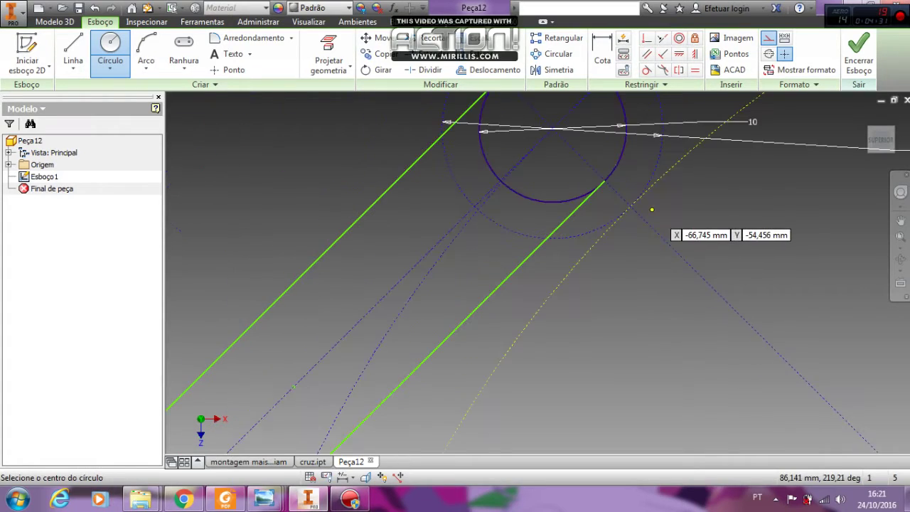
key(Escape)
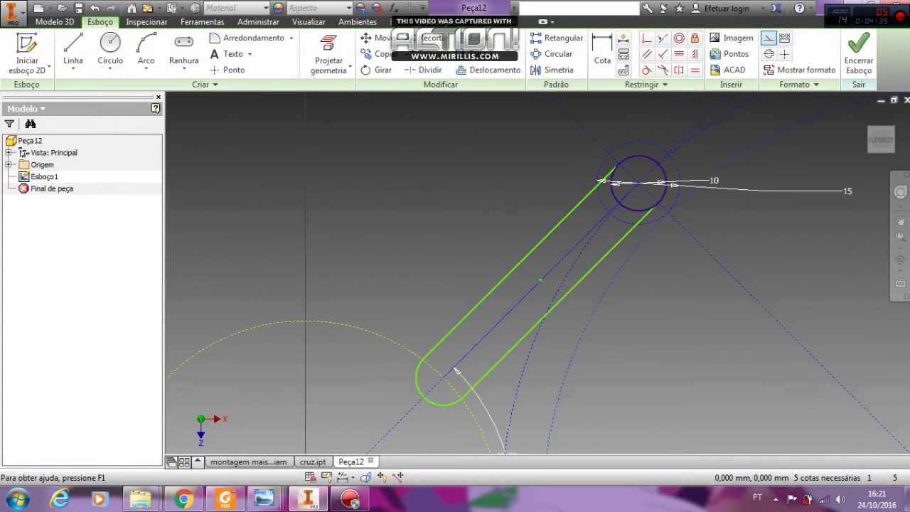
Convert the inner of the two large concentric circles from construction to normal geometry
scroll(800, 142, down, 3)
mouse_move(800, 142)
middle_down()
mouse_move(648, 124)
mouse_move(657, 168)
middle_up()
scroll(657, 168, down, 3)
key(Escape)
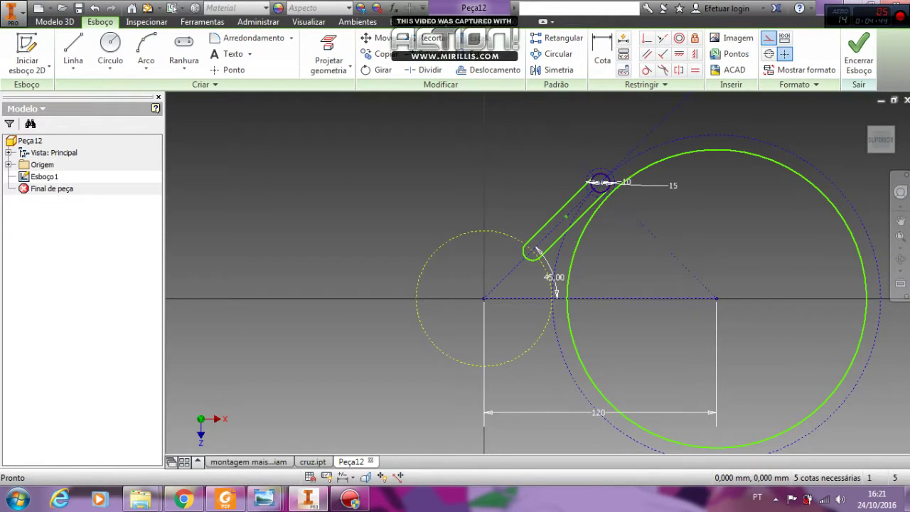
Sketch a 5 mm construction circle centred where the 15 mm circle crosses the diagonal below the slot mouth, passing through the slot's lower side endpoint
scroll(764, 222, up, 3)
scroll(674, 226, down, 3)
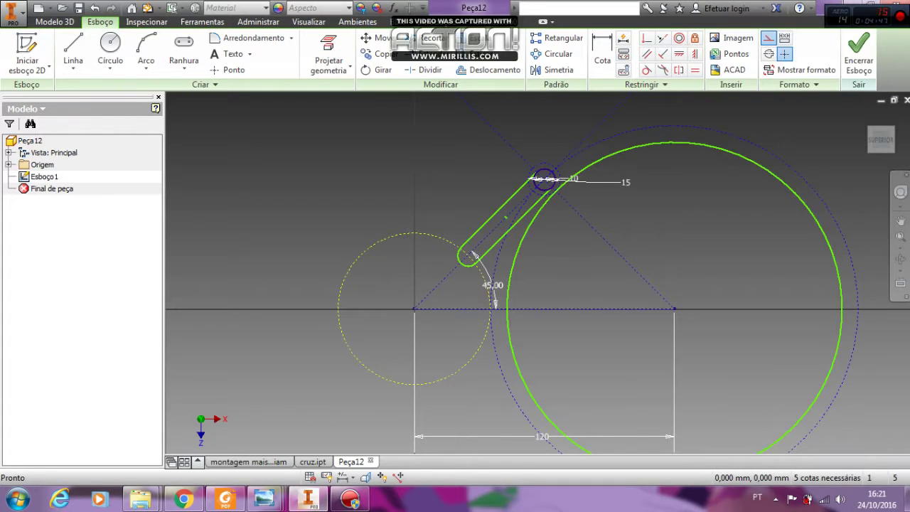
scroll(626, 183, up, 4)
scroll(612, 192, up, 2)
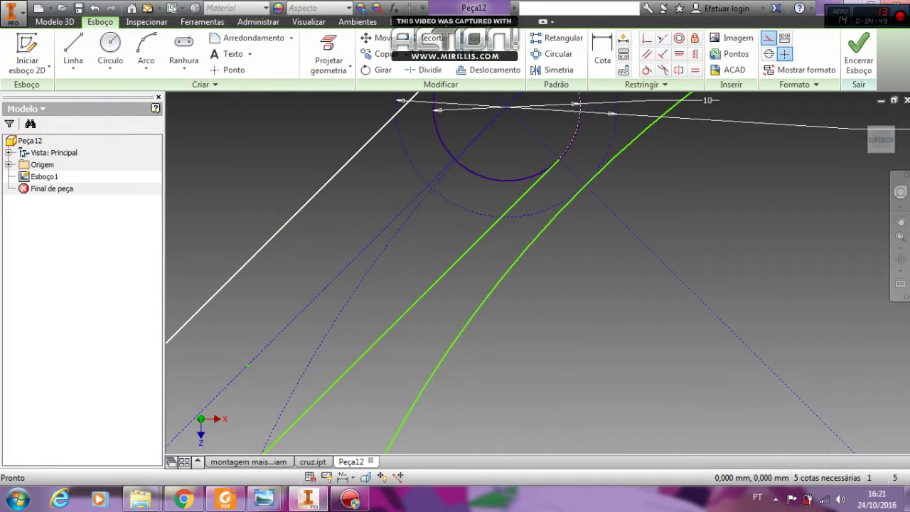
click(110, 51)
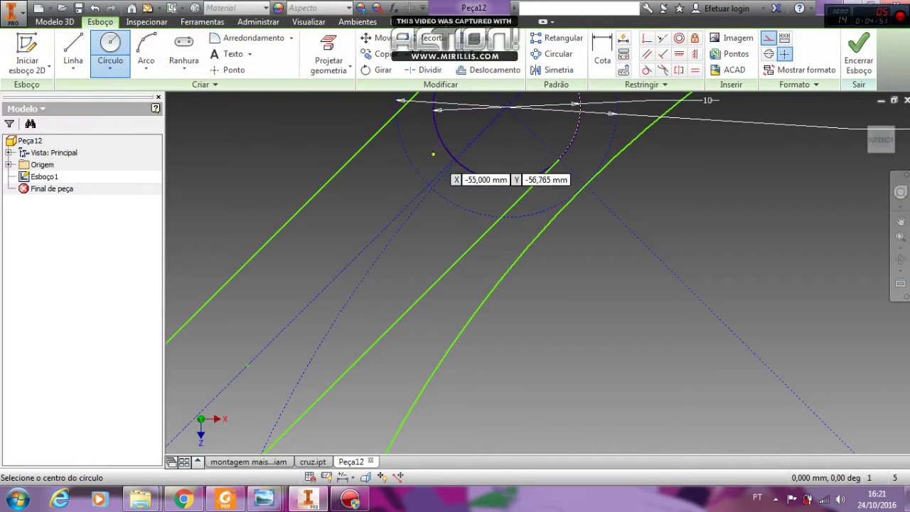
scroll(589, 179, up, 2)
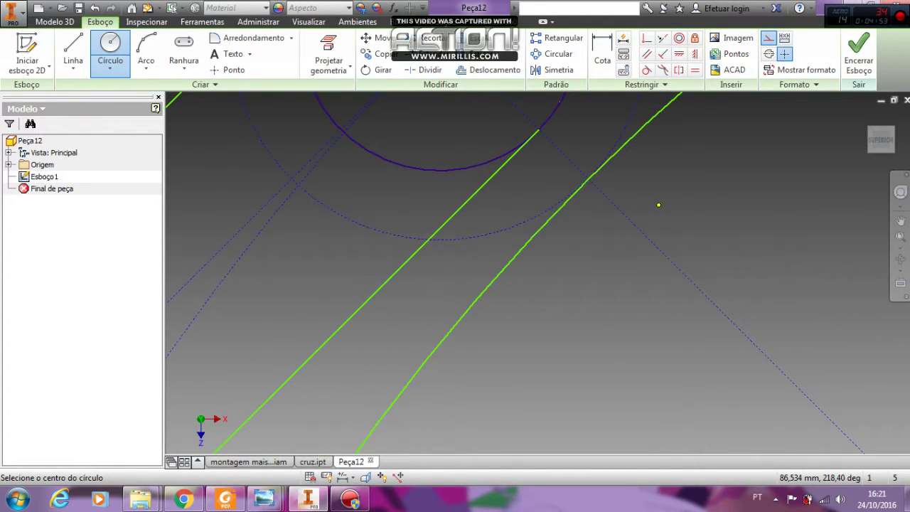
middle_drag(659, 203, 747, 332)
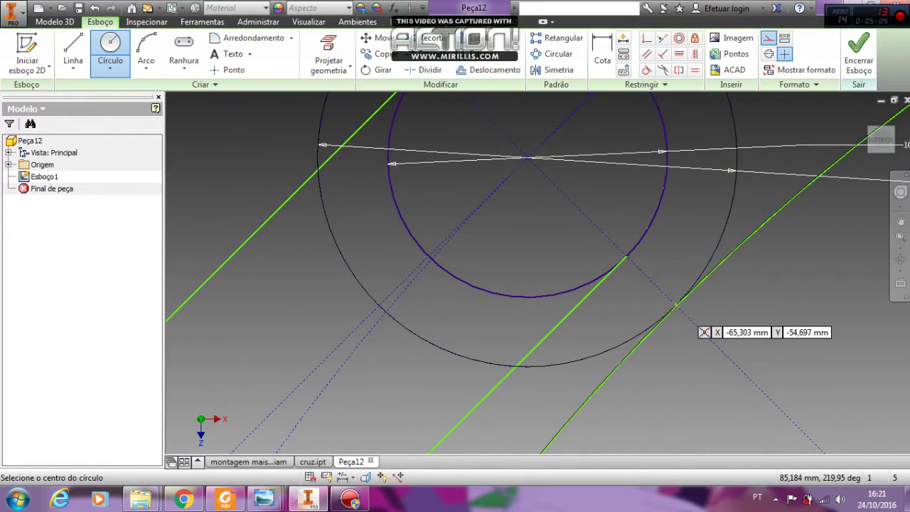
click(676, 306)
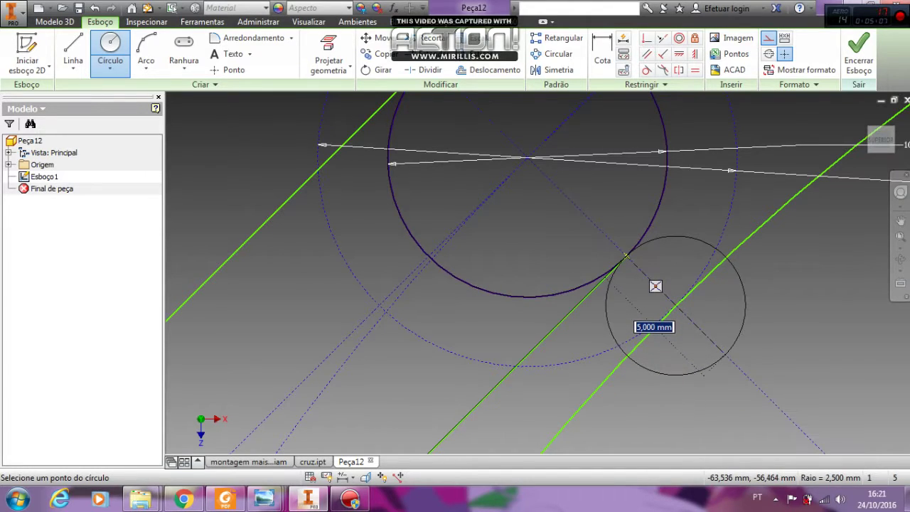
click(655, 284)
scroll(693, 295, down, 2)
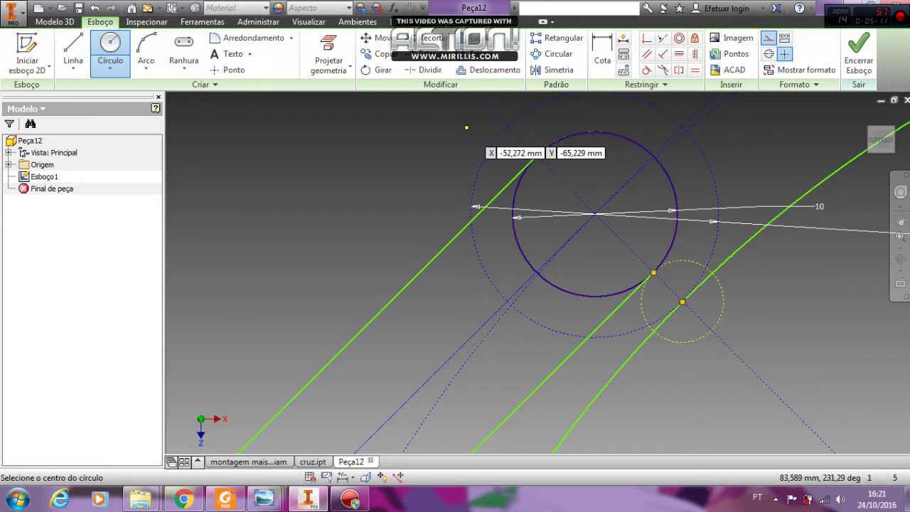
Sketch a matching construction circle at the opposite crossing of the 15 mm circle and the diagonal, passing through the slot's upper side endpoint
middle_drag(463, 131, 450, 165)
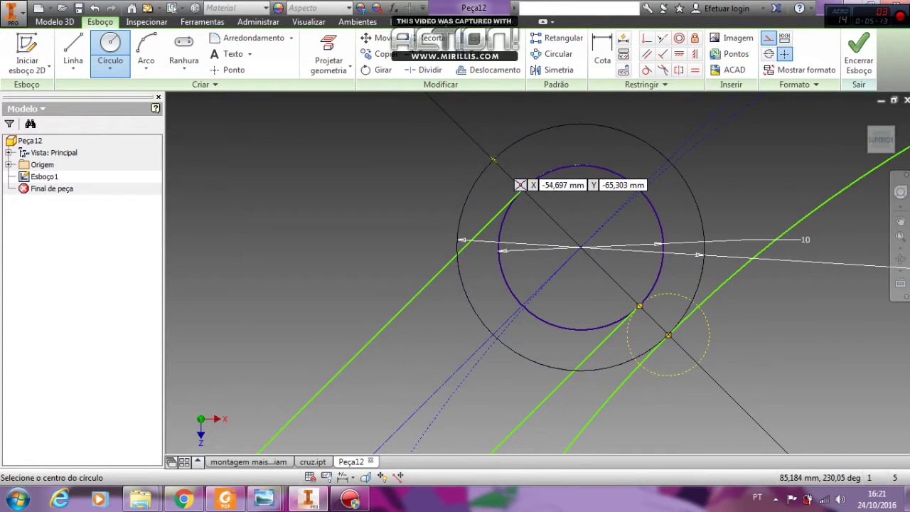
click(521, 185)
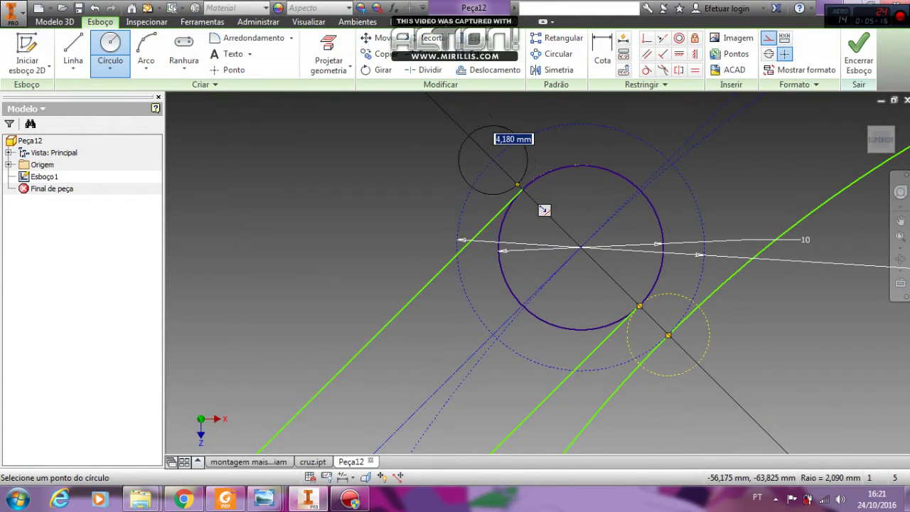
scroll(545, 209, up, 2)
click(554, 217)
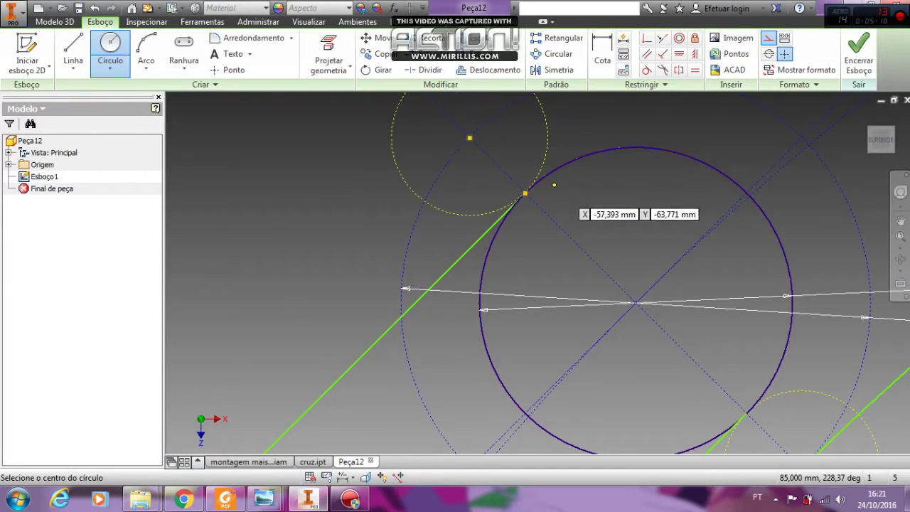
scroll(569, 202, down, 2)
key(Escape)
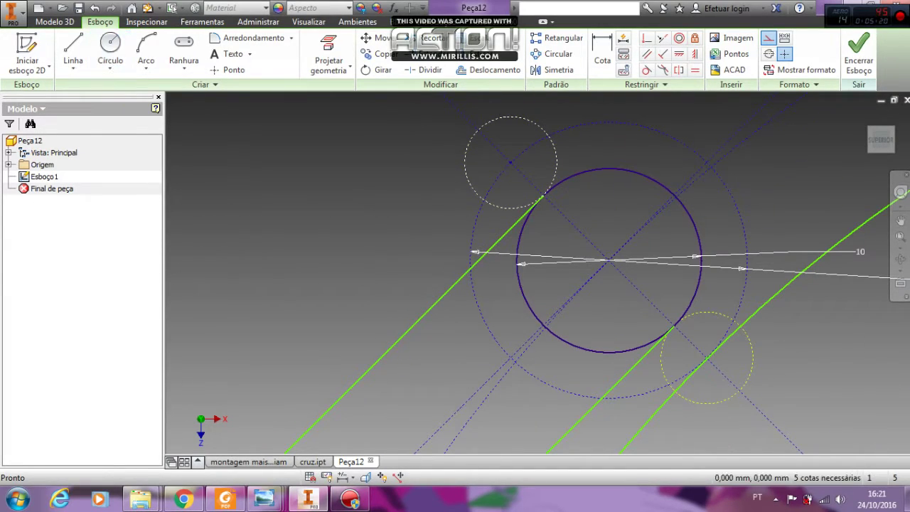
Convert the two small circles beside the slot mouth from construction to normal geometry
click(555, 175)
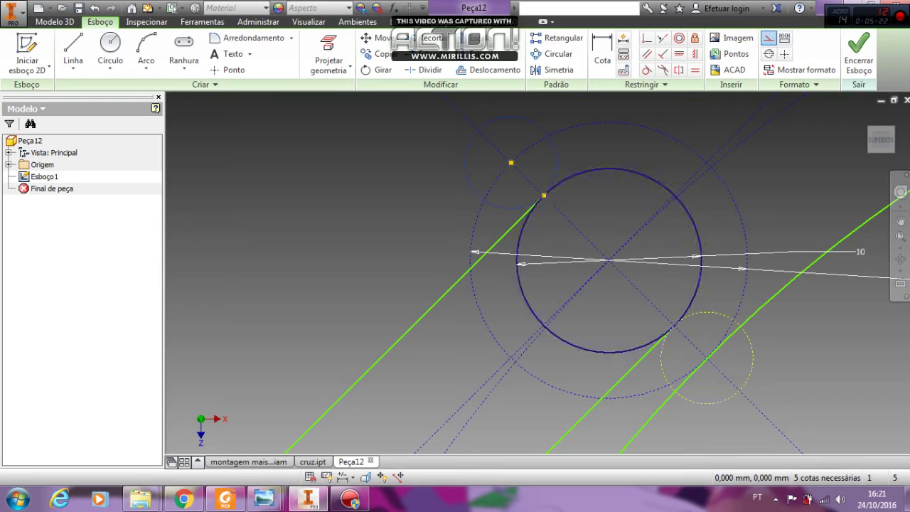
key(Escape)
click(769, 39)
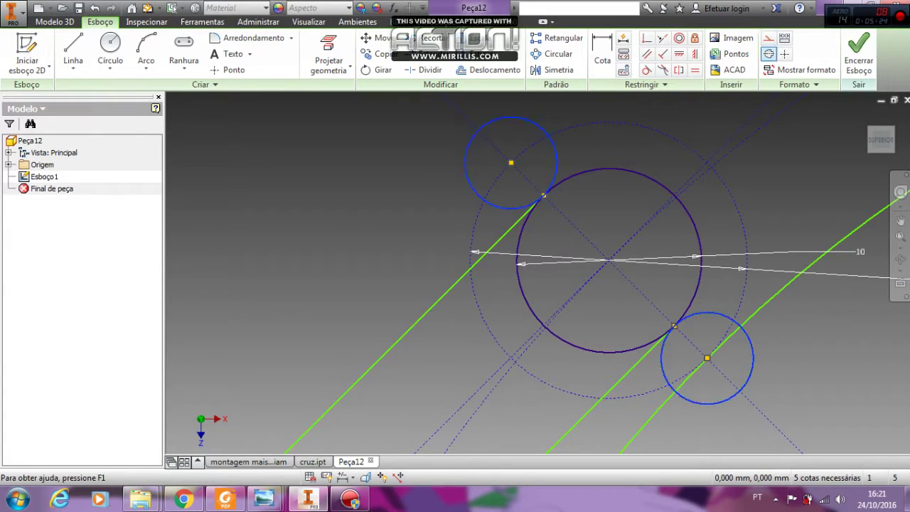
scroll(385, 246, up, 3)
scroll(605, 300, up, 5)
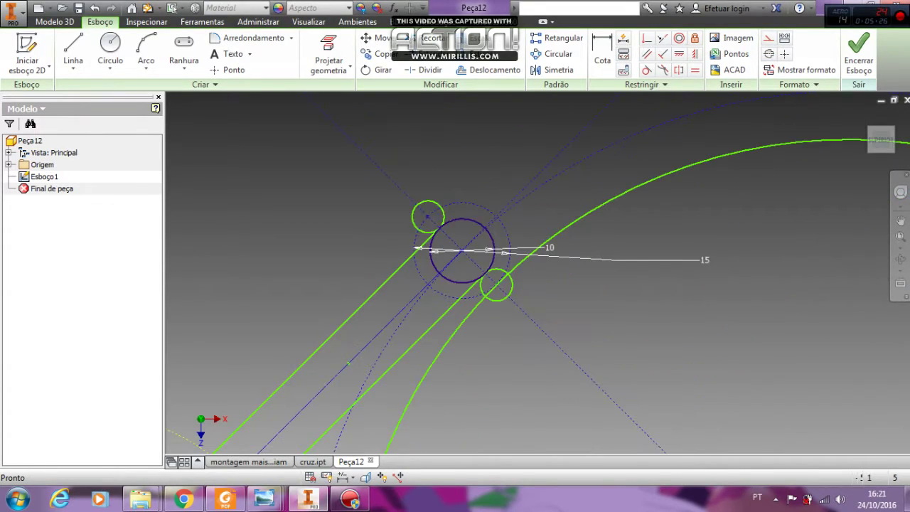
Trim the upper small circle to the arc joining the slot's upper side to the large origin-centred circle, removing the large circle's piece beside it
key(Home)
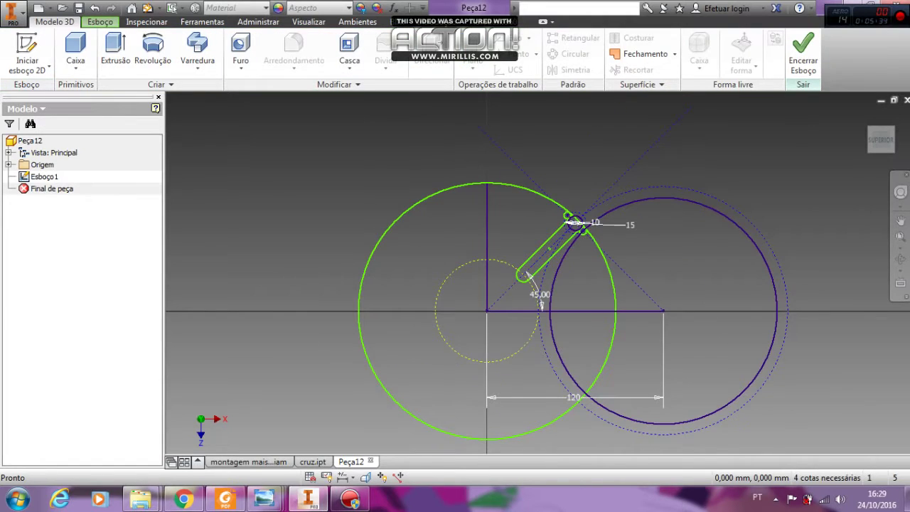
click(99, 22)
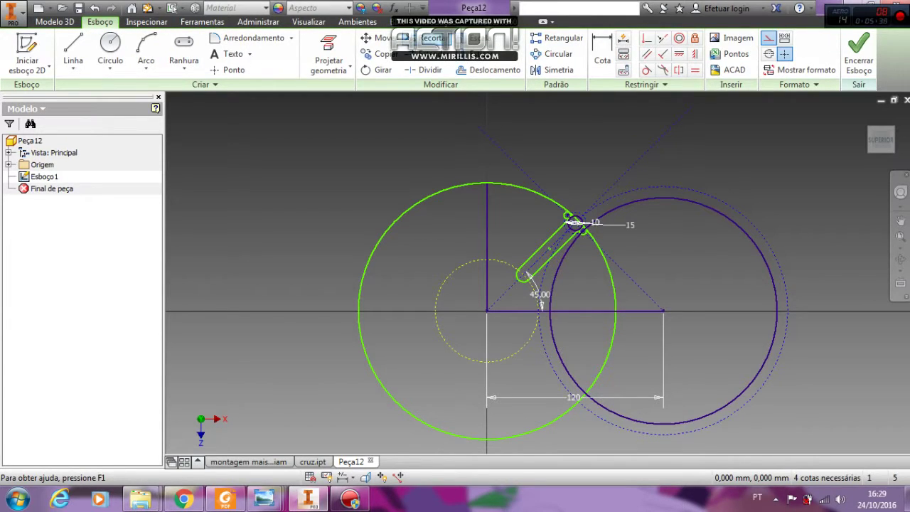
click(427, 38)
scroll(580, 222, down, 10)
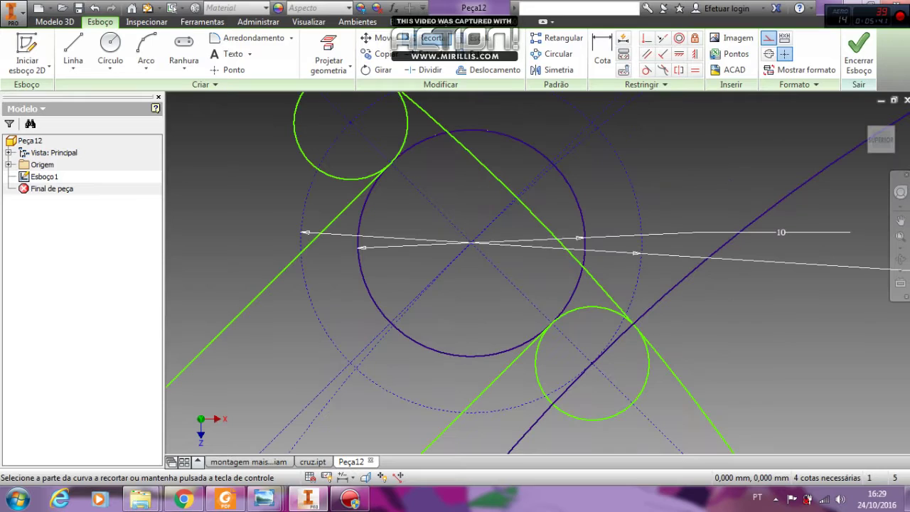
mouse_move(416, 248)
middle_down()
mouse_move(495, 181)
mouse_move(520, 249)
middle_up()
scroll(495, 181, up, 5)
click(487, 193)
click(492, 225)
click(523, 201)
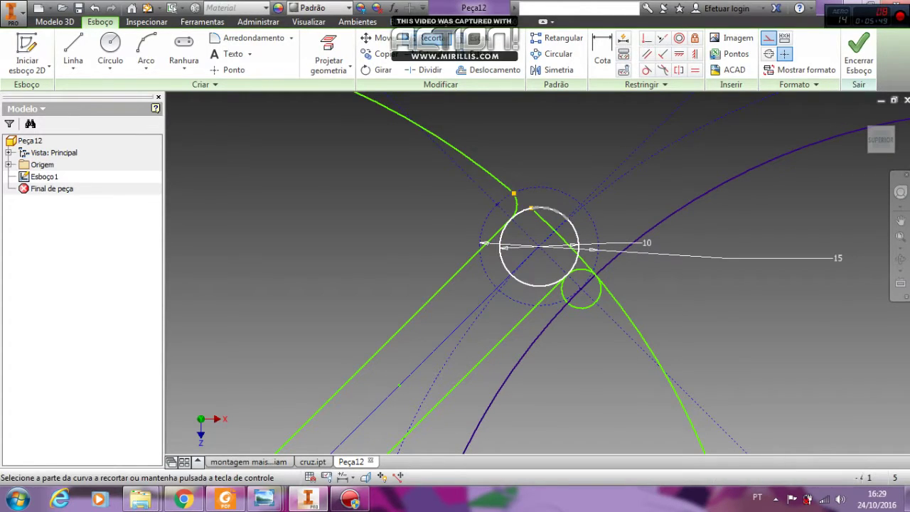
Trim away the 10 mm circle and the large circle's segment crossing the slot mouth
click(542, 218)
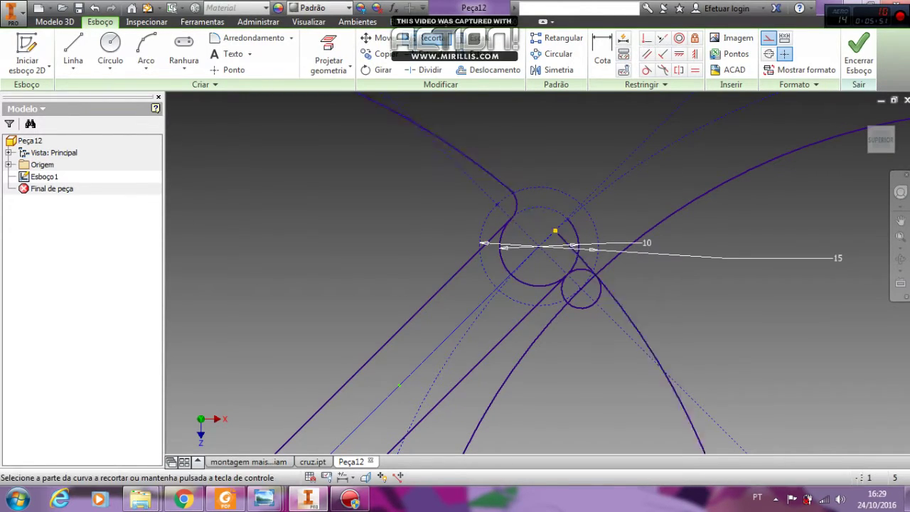
mouse_move(490, 269)
mouse_down()
mouse_move(535, 238)
mouse_move(582, 223)
mouse_up()
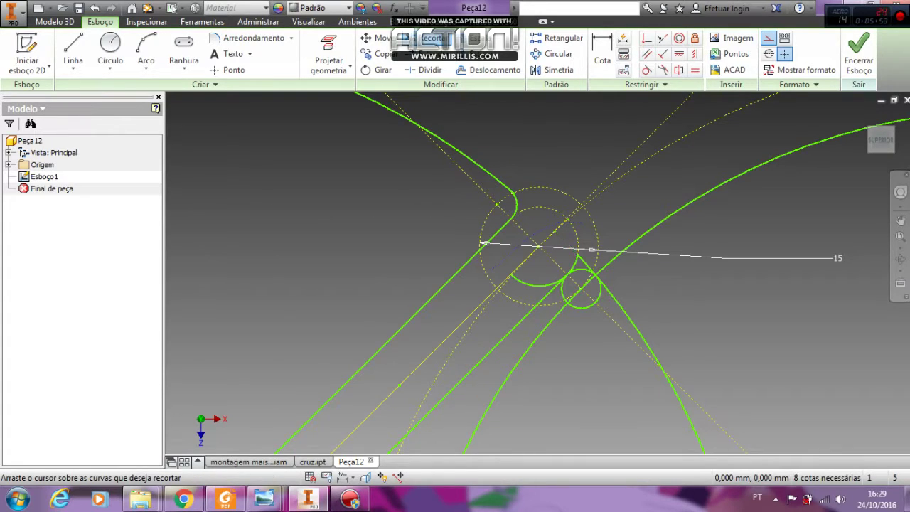
scroll(550, 251, up, 3)
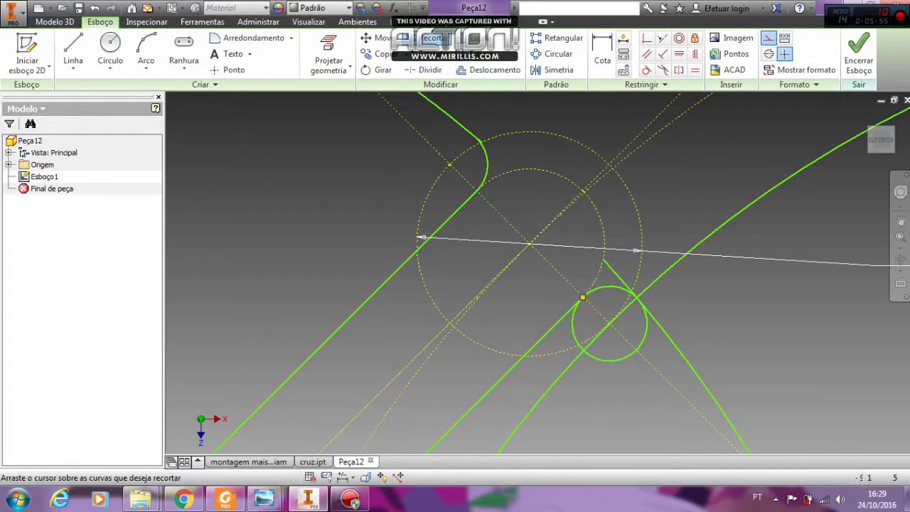
Trim the lower small circle to the arc joining the slot's lower side to the large circle, and remove the large circle's leftover stub
click(574, 324)
scroll(574, 314, up, 5)
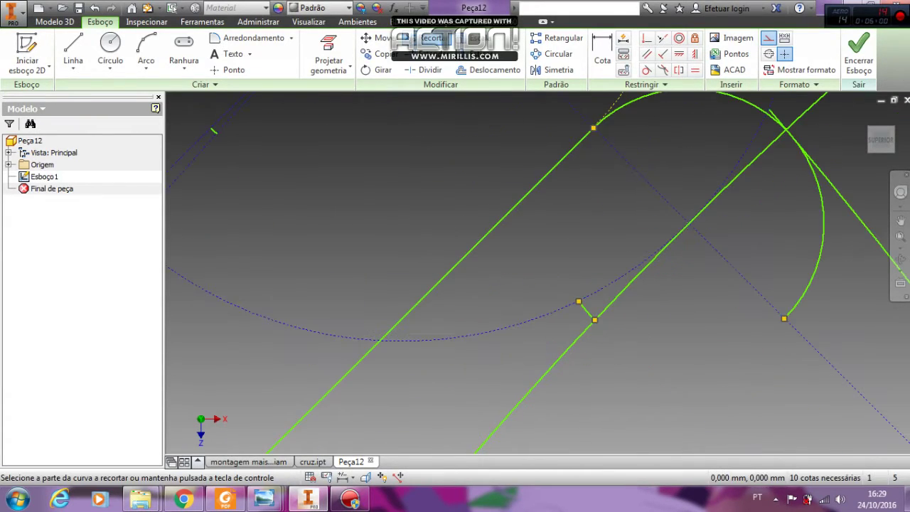
scroll(709, 305, down, 4)
scroll(764, 286, up, 5)
click(668, 147)
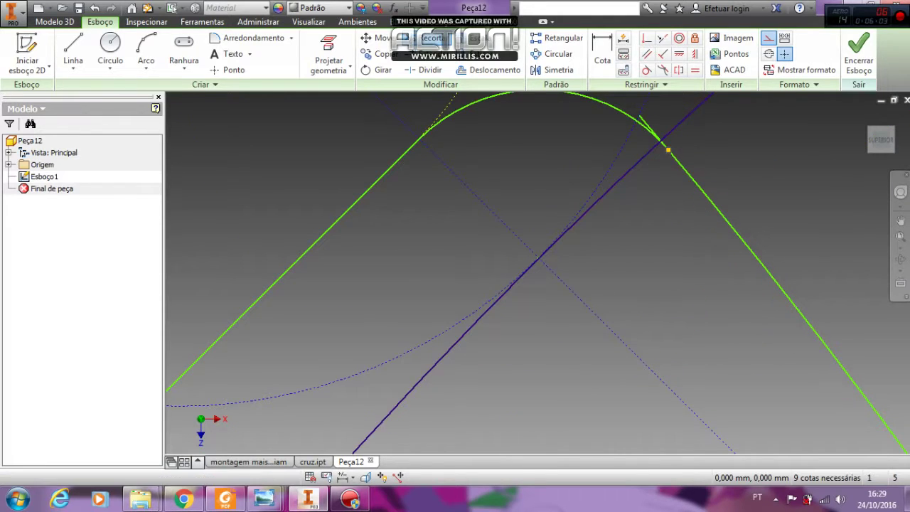
middle_drag(668, 147, 679, 237)
click(661, 214)
scroll(628, 183, down, 5)
middle_drag(628, 182, 680, 331)
scroll(550, 226, down, 10)
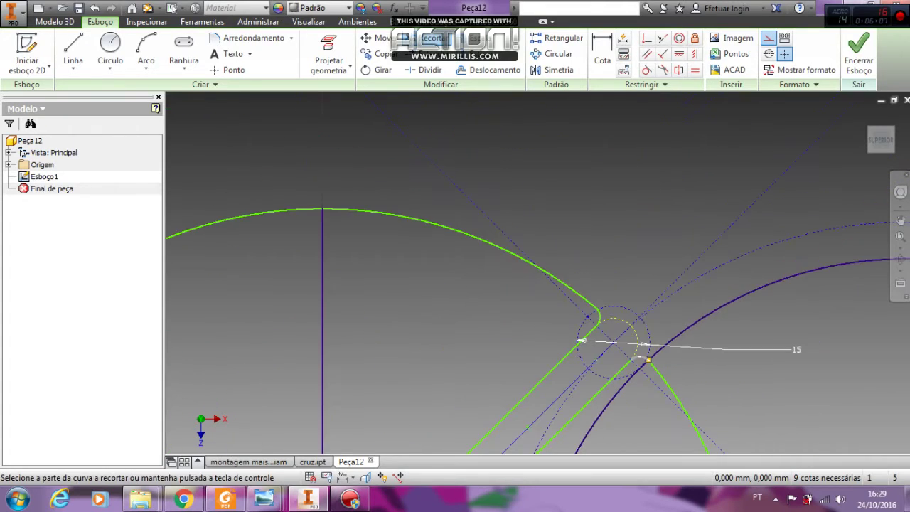
Sketch a 240 mm construction circle centred on the base line's far end and passing through the origin
scroll(554, 230, down, 1)
key(ctrl)
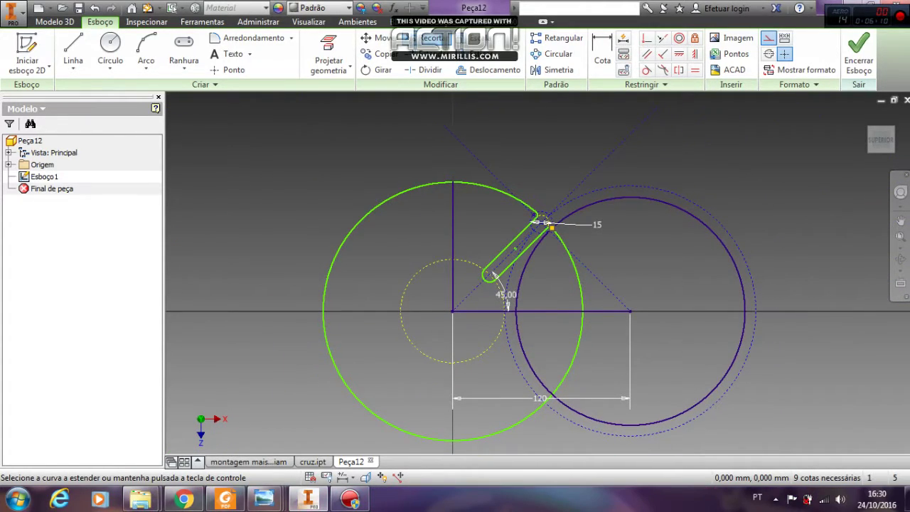
key(c)
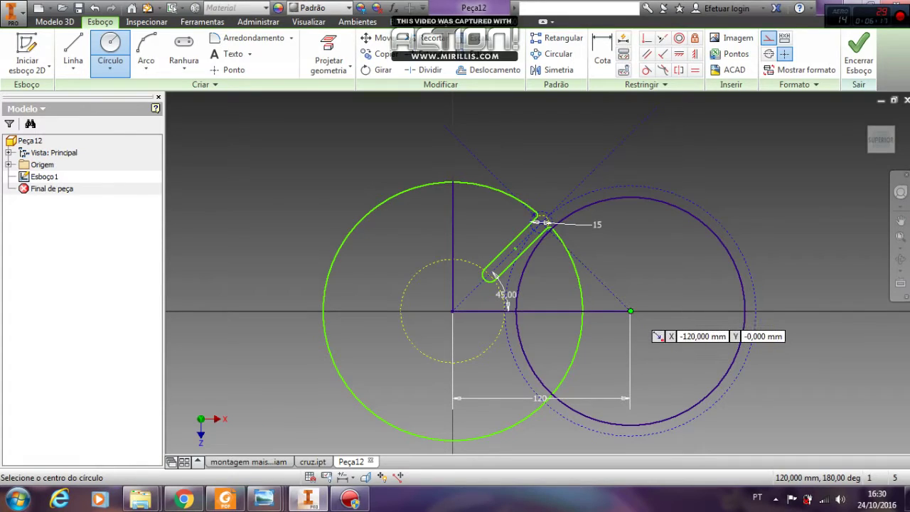
click(631, 310)
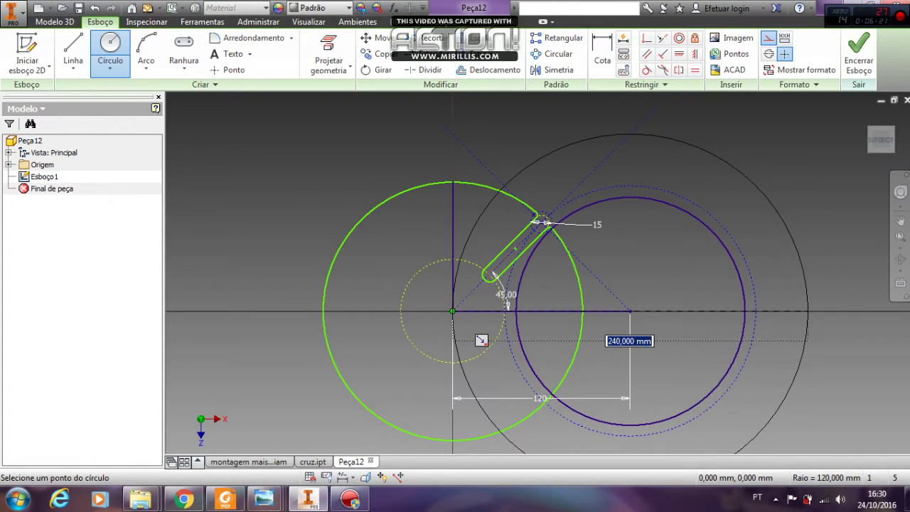
click(453, 311)
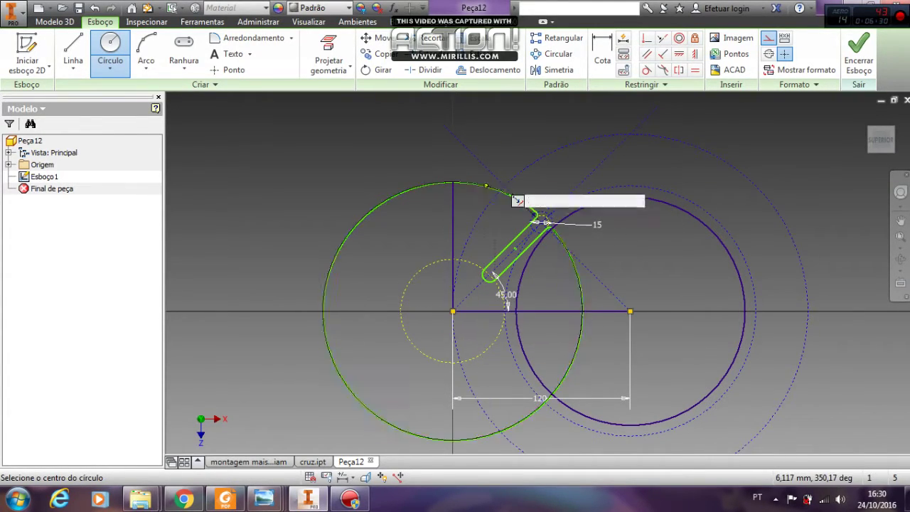
Sketch a construction circle centred where the 240 mm circle crosses the diagonal, enclosing the slot
scroll(512, 185, down, 3)
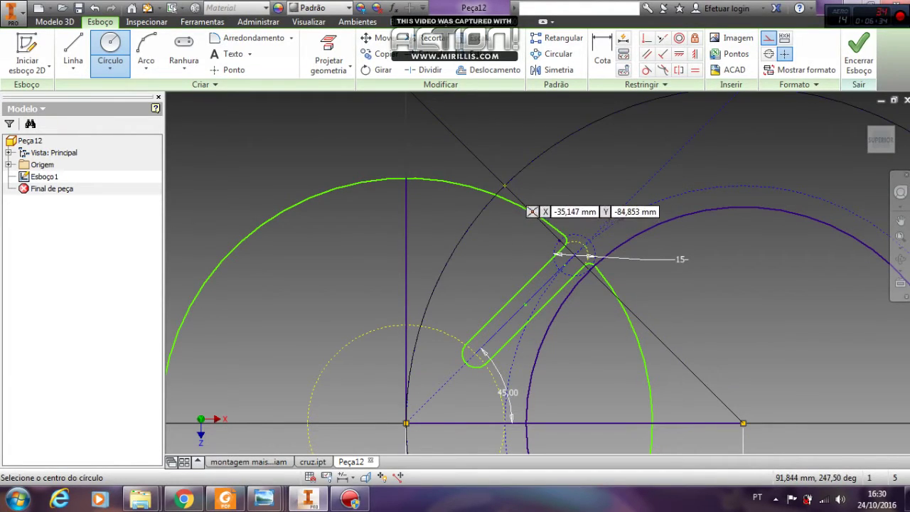
click(505, 186)
click(694, 274)
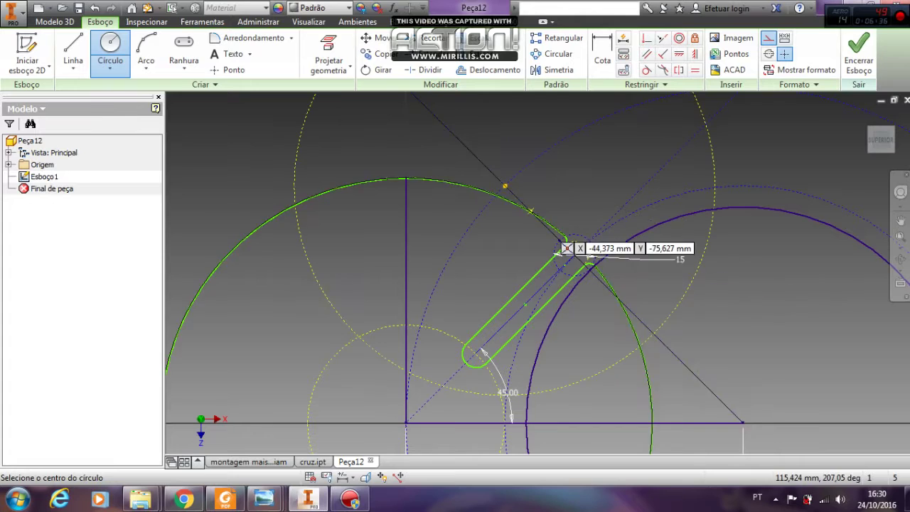
Dimension the radius of the large circle centred on the origin
scroll(535, 220, up, 3)
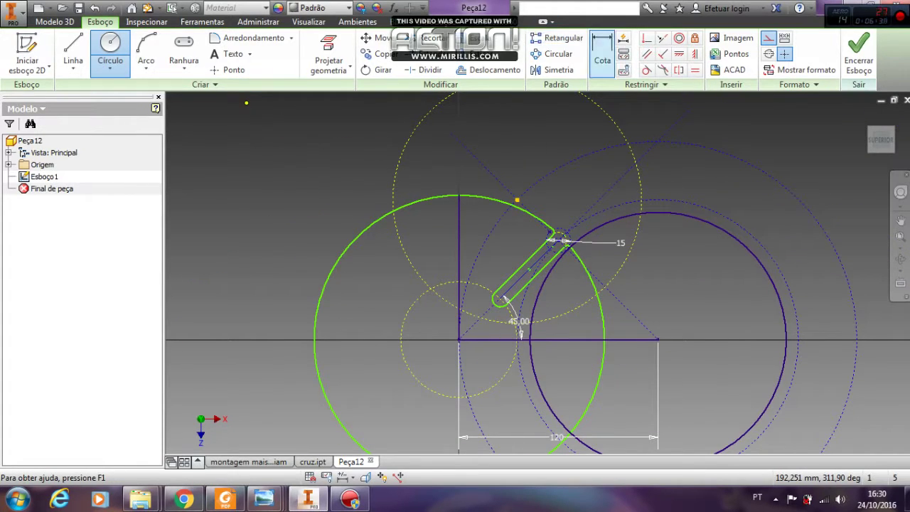
click(603, 53)
click(321, 278)
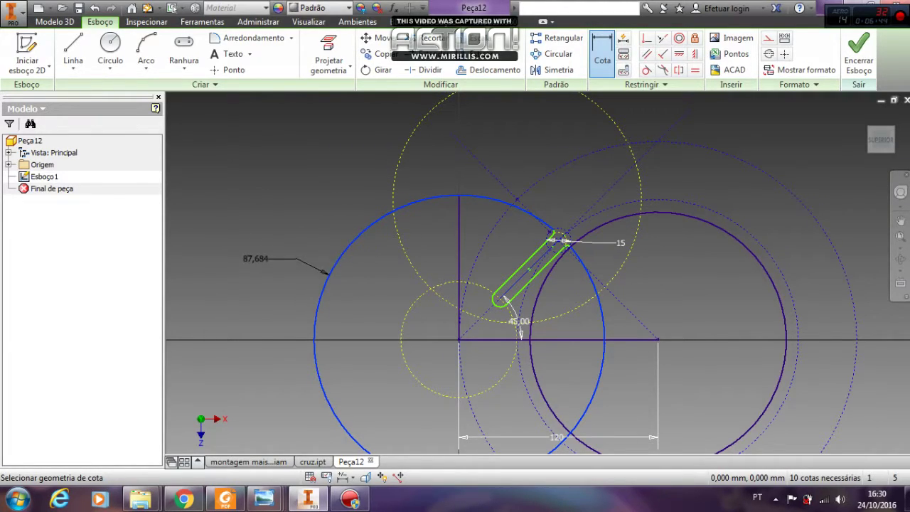
click(257, 252)
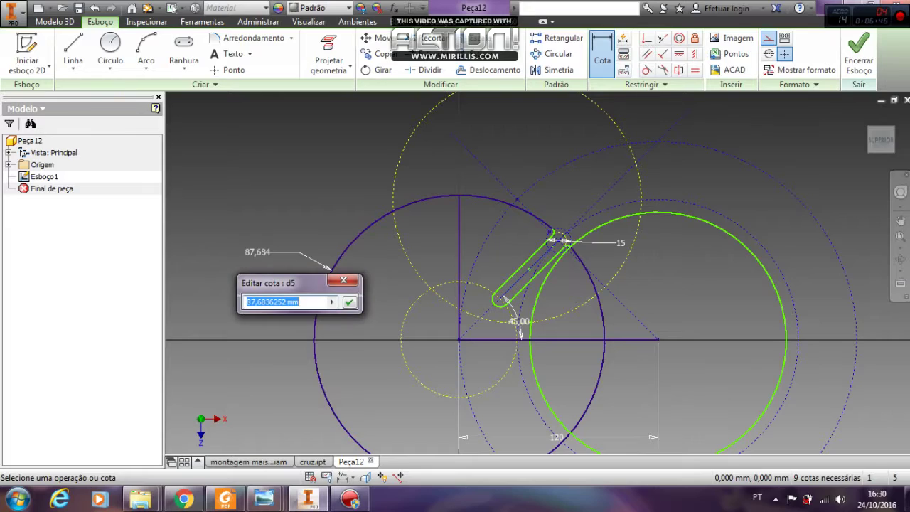
key(Return)
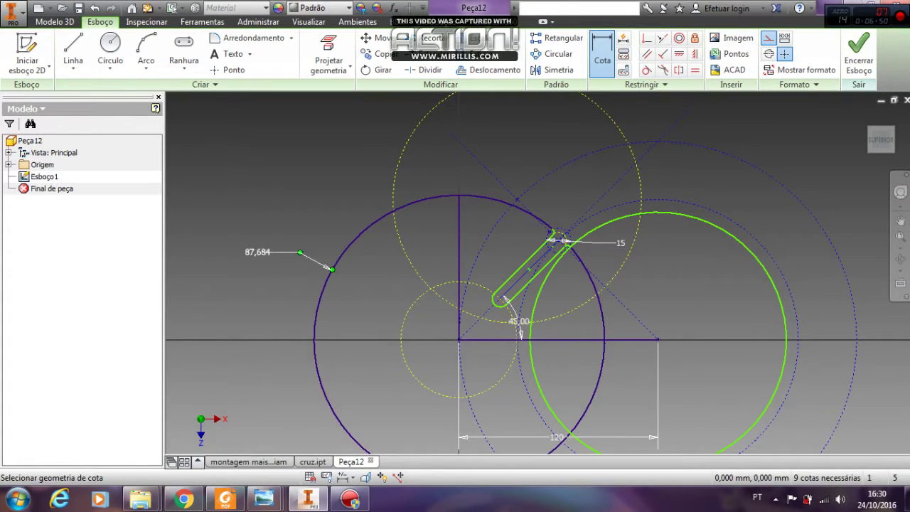
Copy the exact value 87,6836252 from the large circle's radius dimension
click(326, 266)
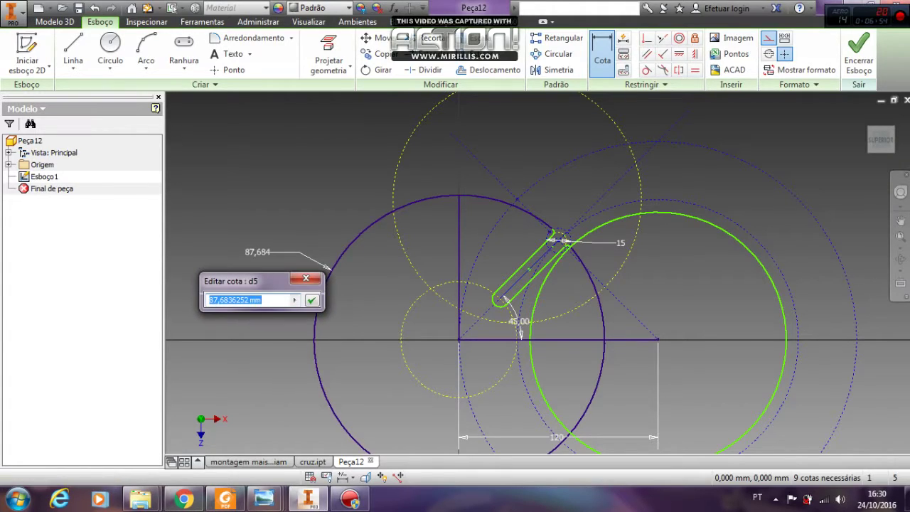
click(270, 300)
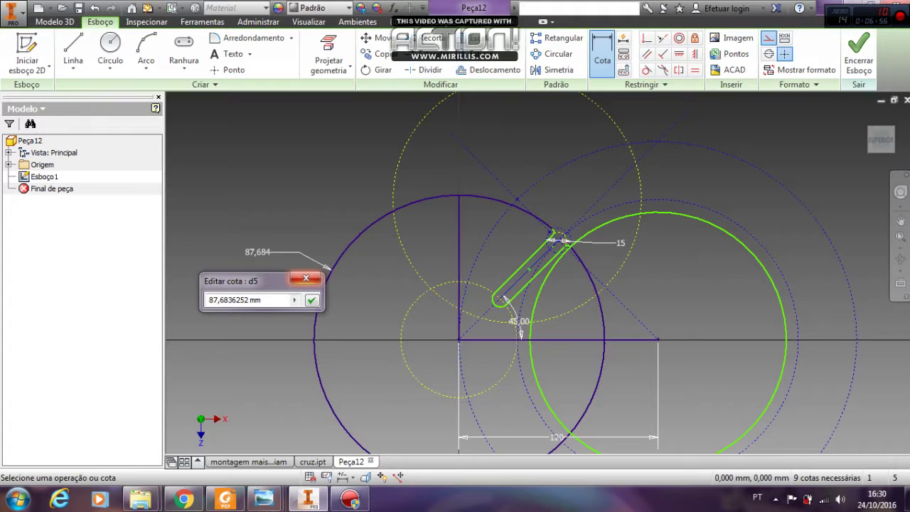
click(305, 278)
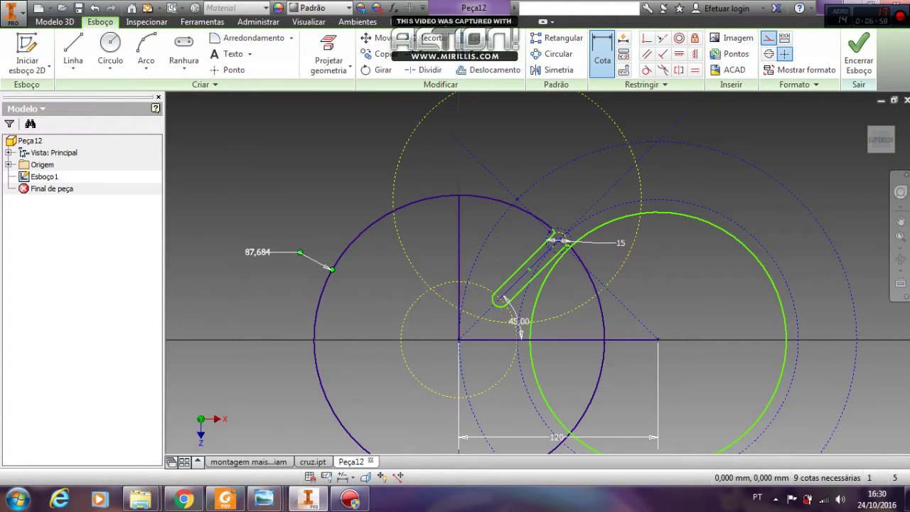
scroll(503, 298, up, 3)
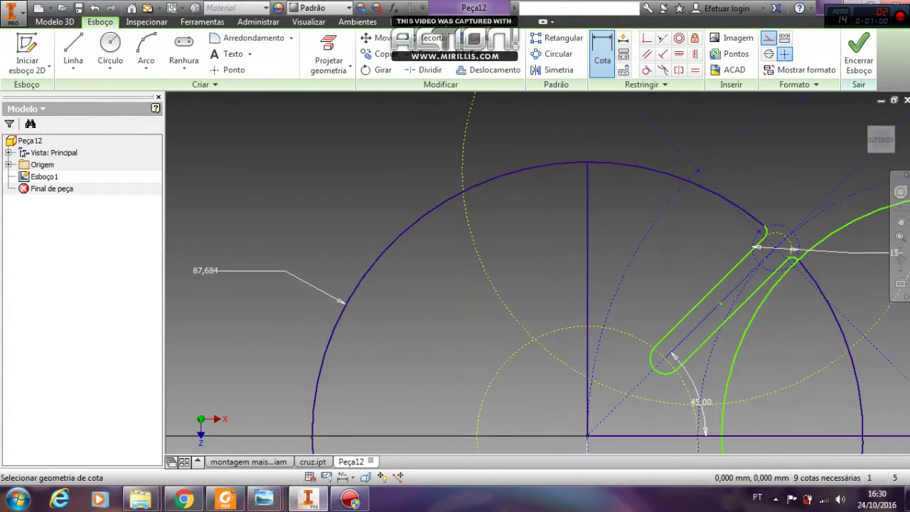
scroll(421, 288, down, 5)
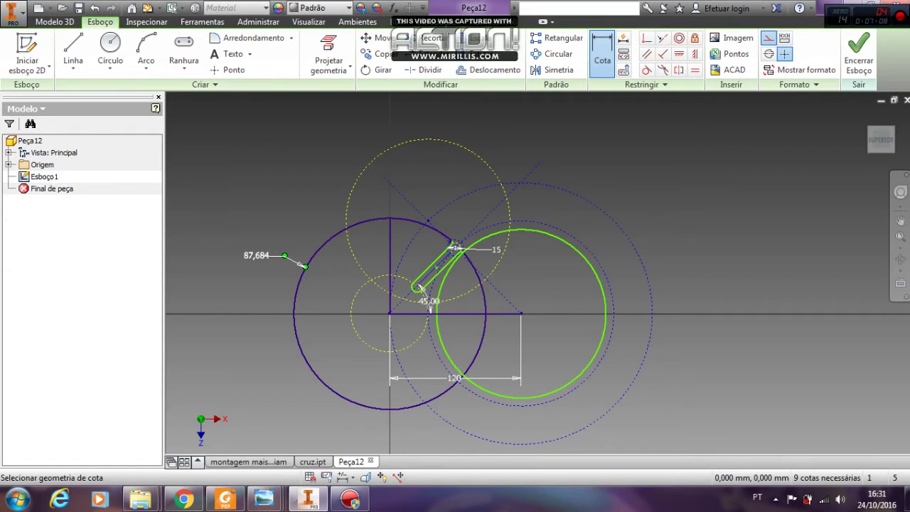
click(305, 267)
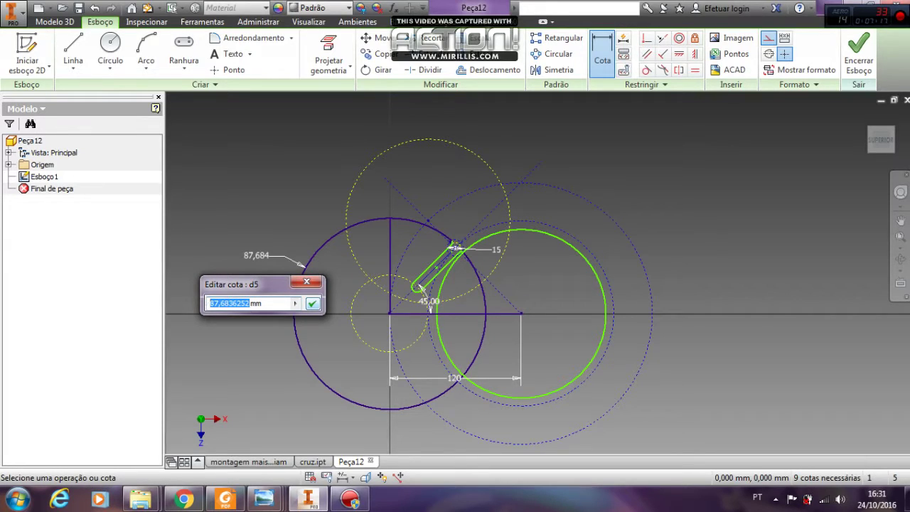
key(Return)
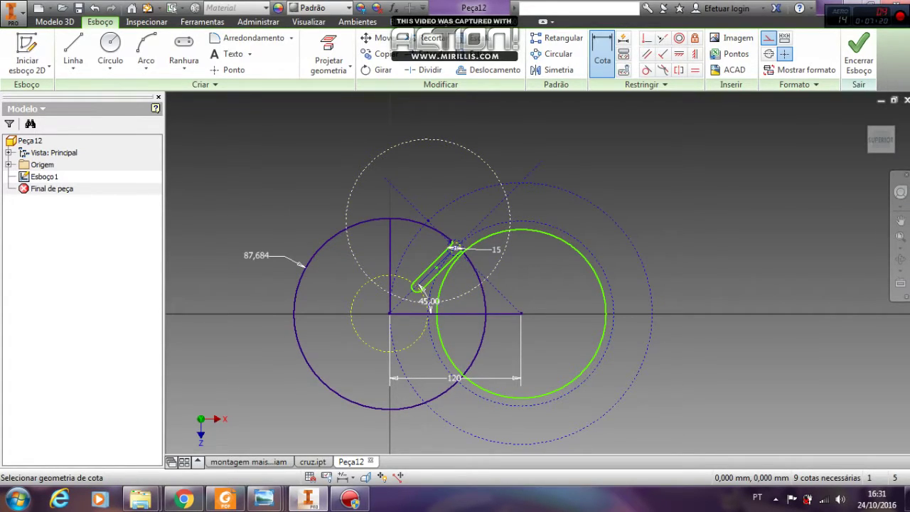
Dimension the upper construction circle as a radius with the value 87,6836252*2 mm
click(377, 157)
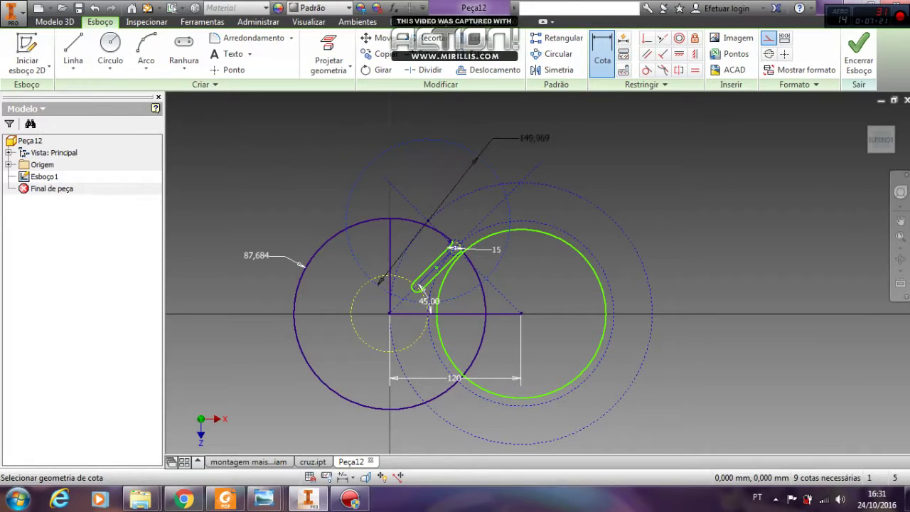
right_click(493, 140)
mouse_move(498, 198)
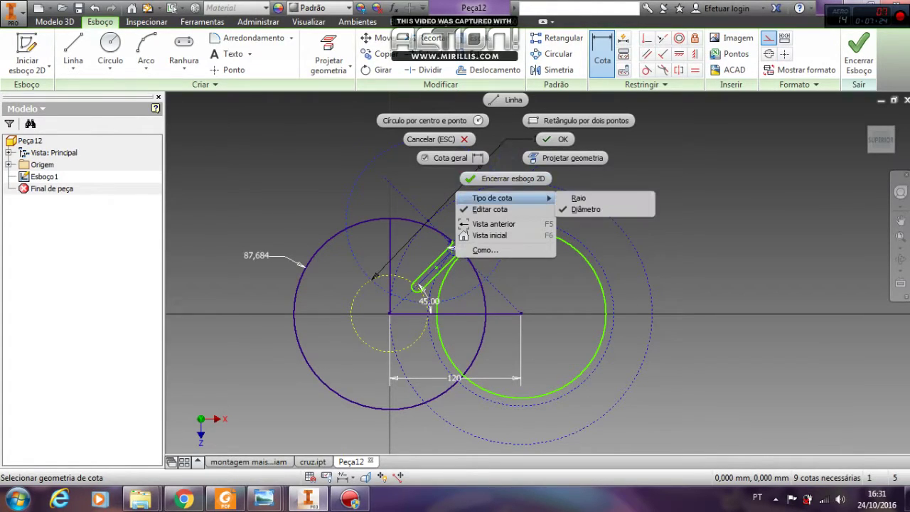
click(578, 199)
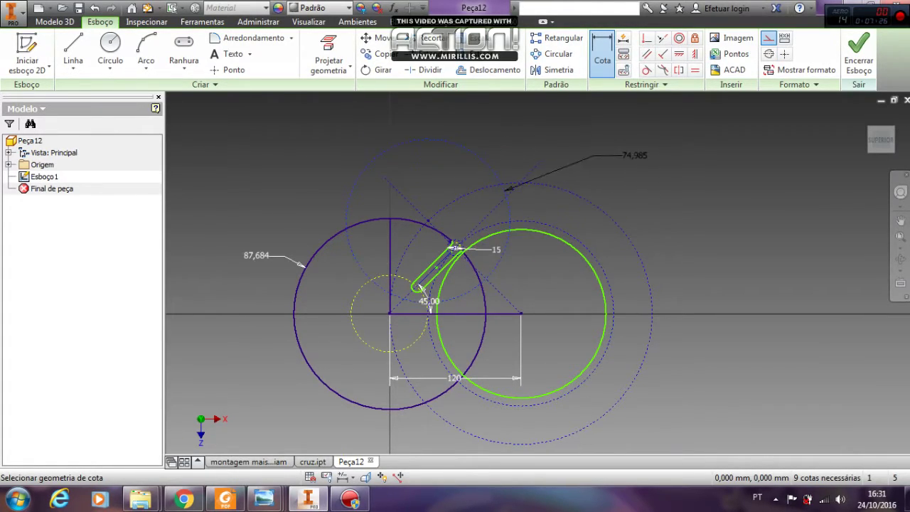
click(562, 132)
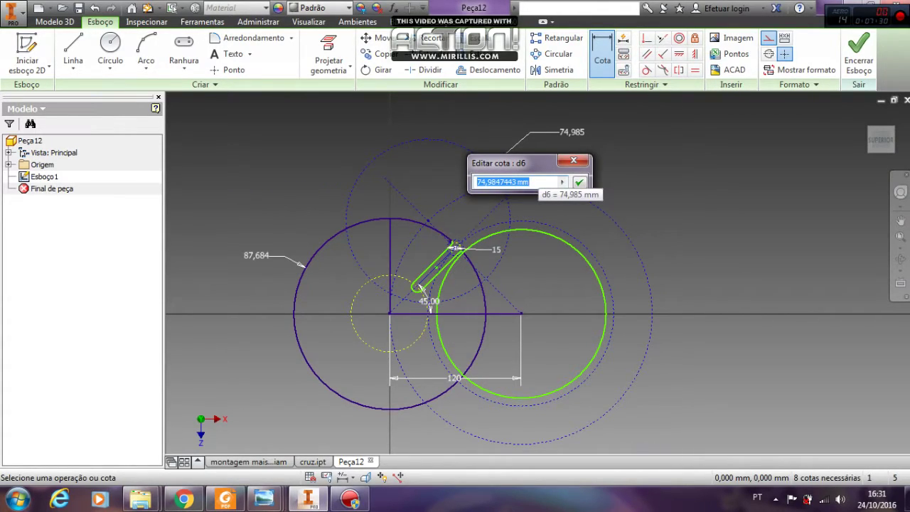
text(87,6836252)
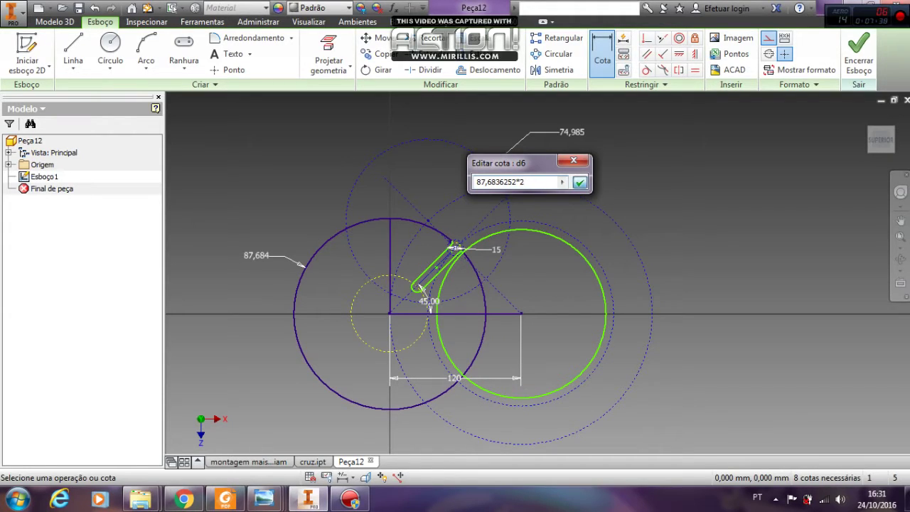
text(*2)
key(Return)
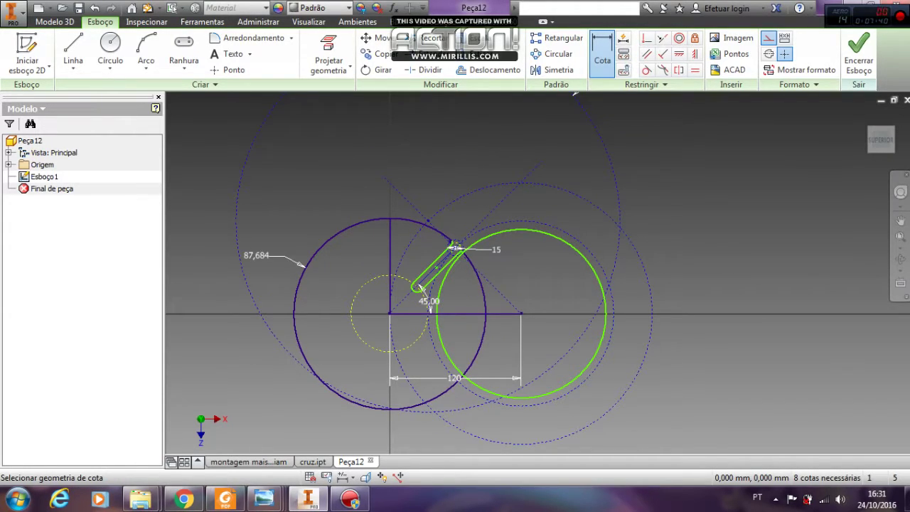
Check the upper construction circle's radius dimension and undo it
scroll(419, 287, down, 3)
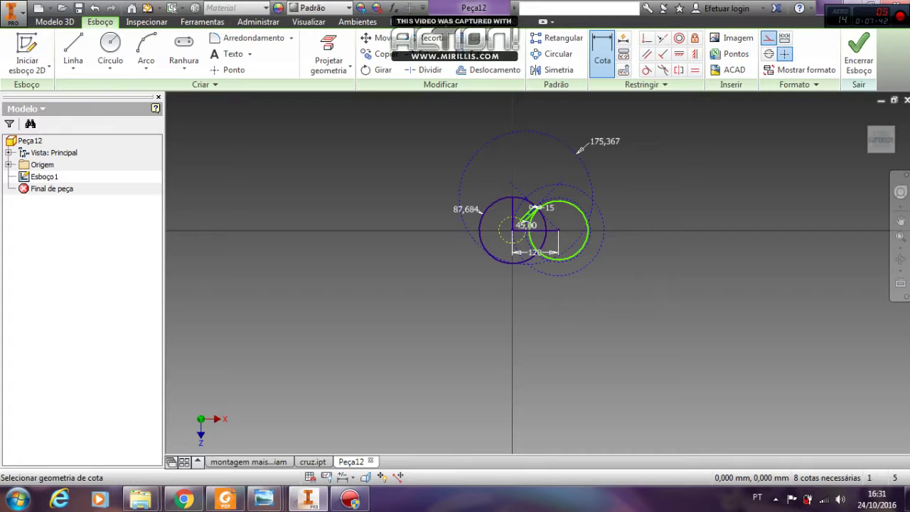
scroll(433, 275, up, 3)
scroll(420, 283, down, 2)
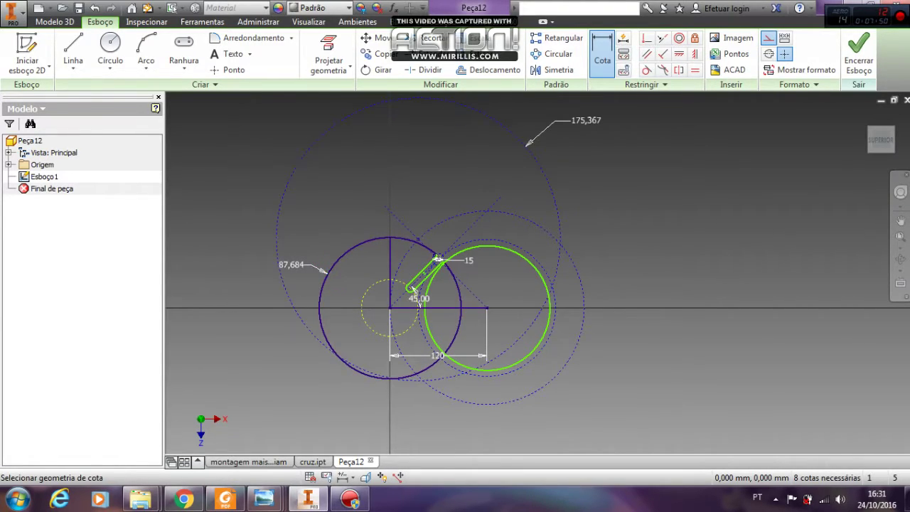
scroll(291, 264, up, 2)
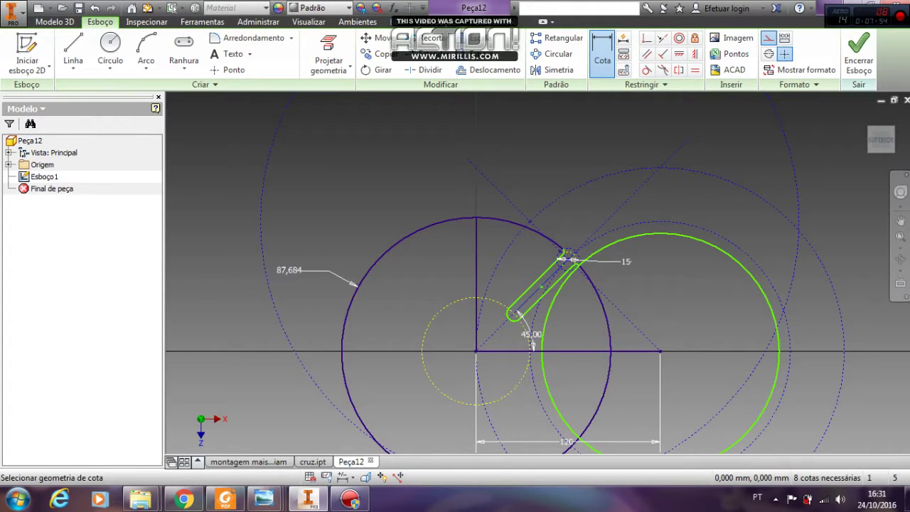
scroll(316, 254, down, 2)
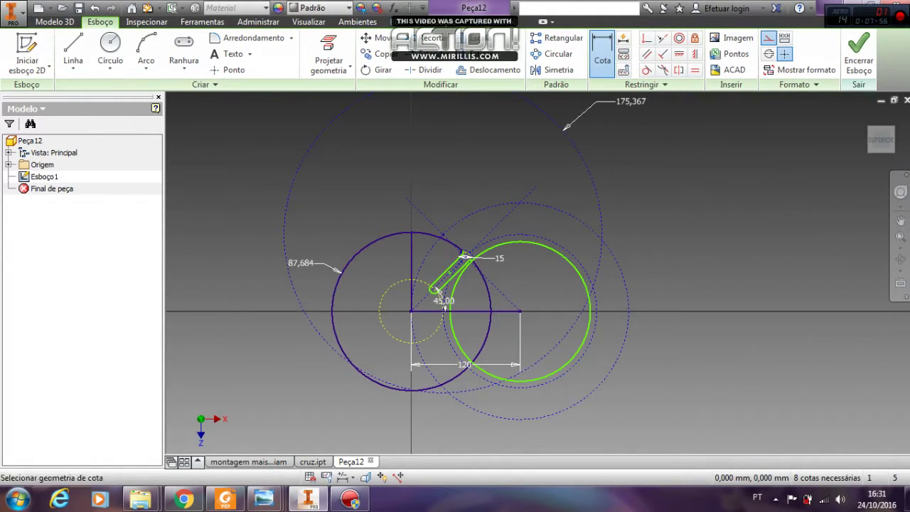
double_click(567, 127)
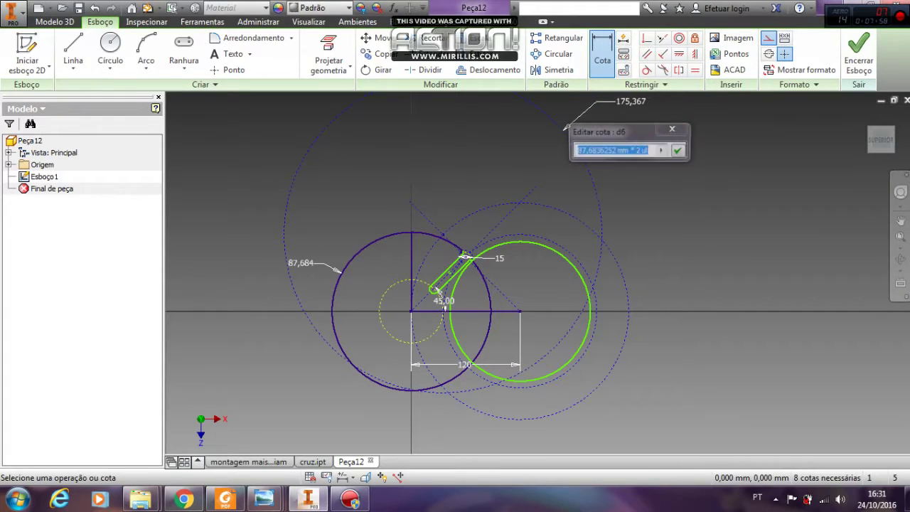
key(Return)
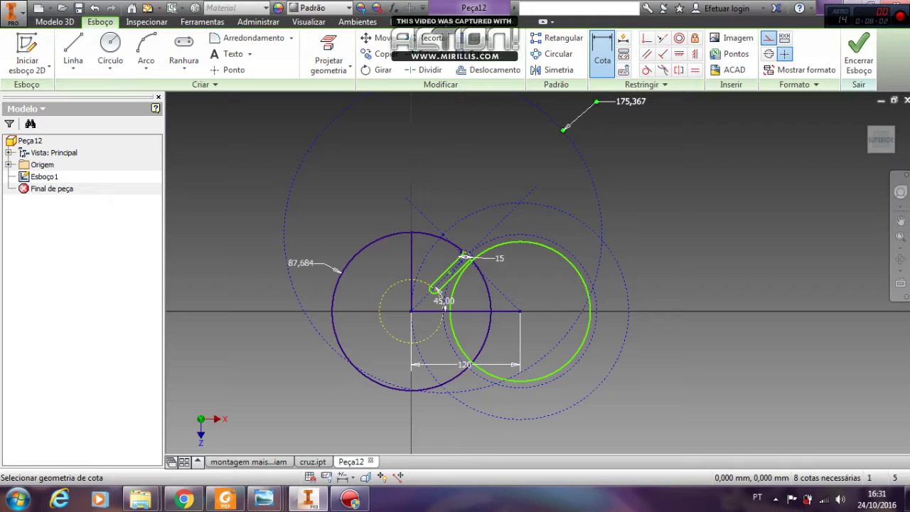
key(Escape)
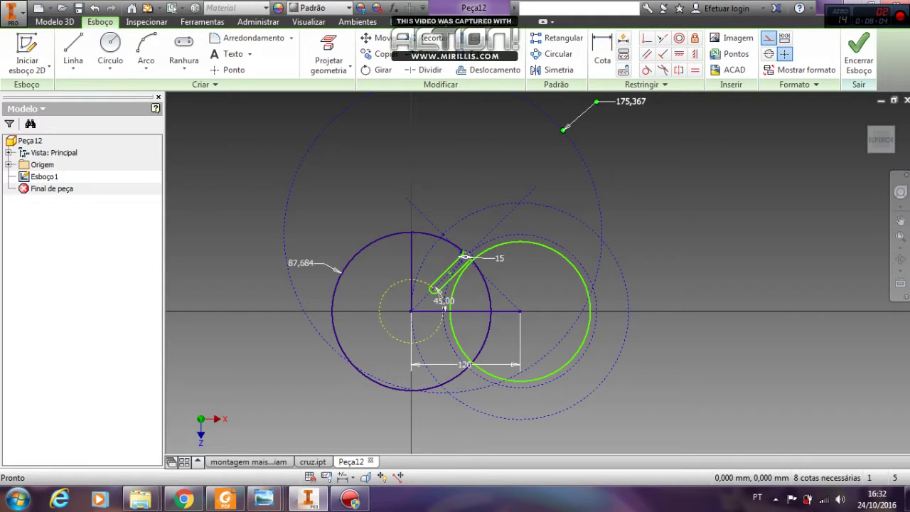
drag(566, 128, 498, 187)
key(ctrl+z)
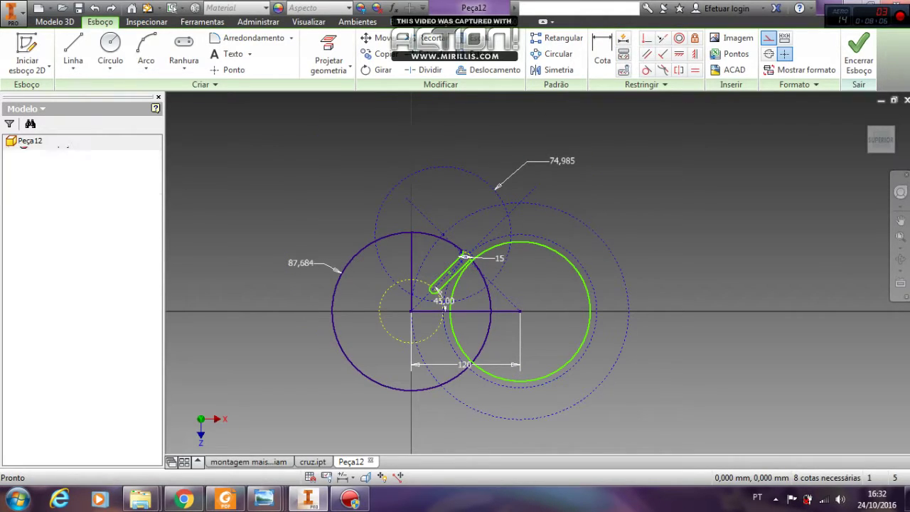
Dimension the upper construction circle's diameter as 87,6836252*2 mm and convert the circle to normal geometry
key(d)
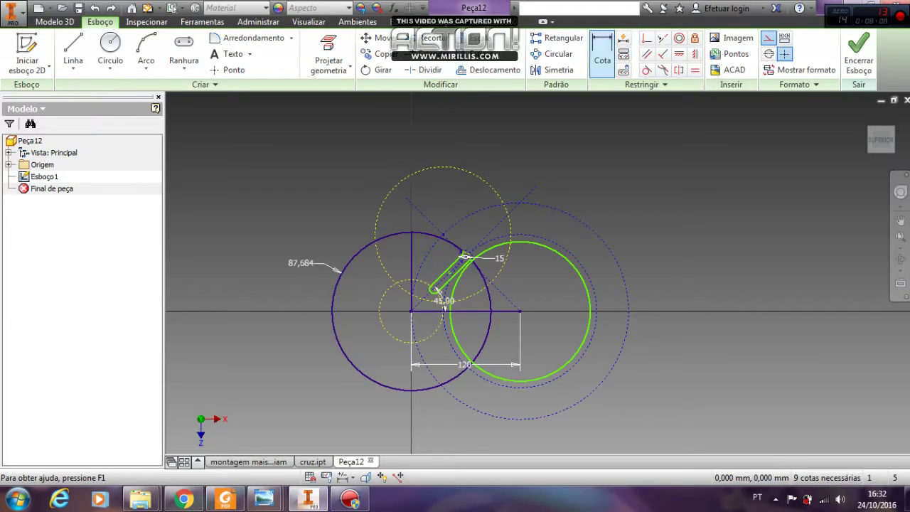
click(445, 304)
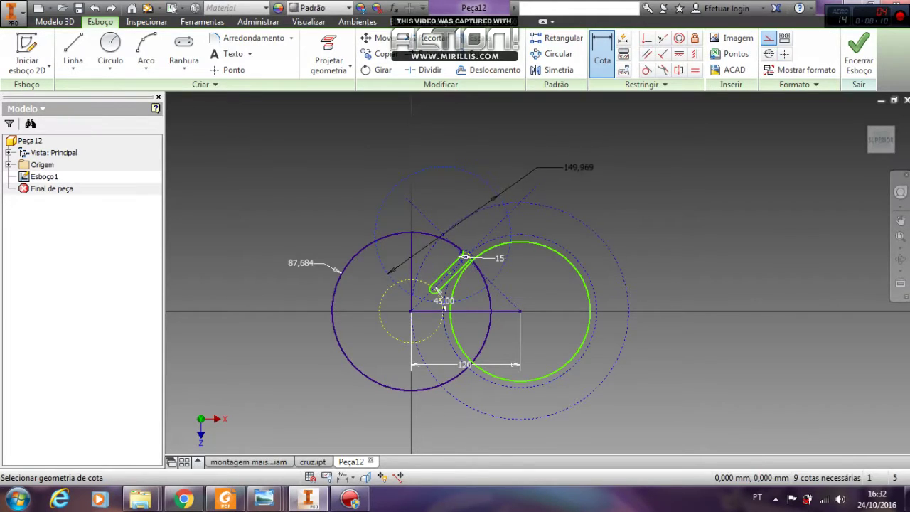
click(513, 159)
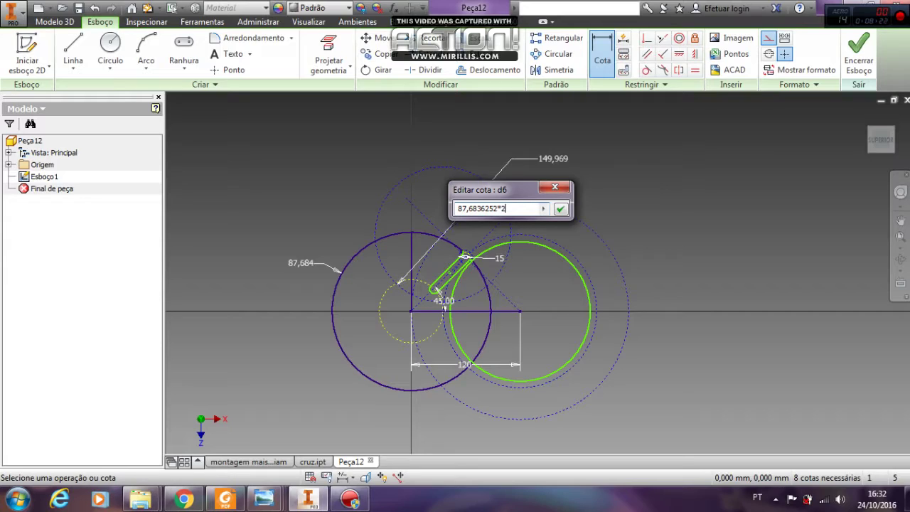
key(Return)
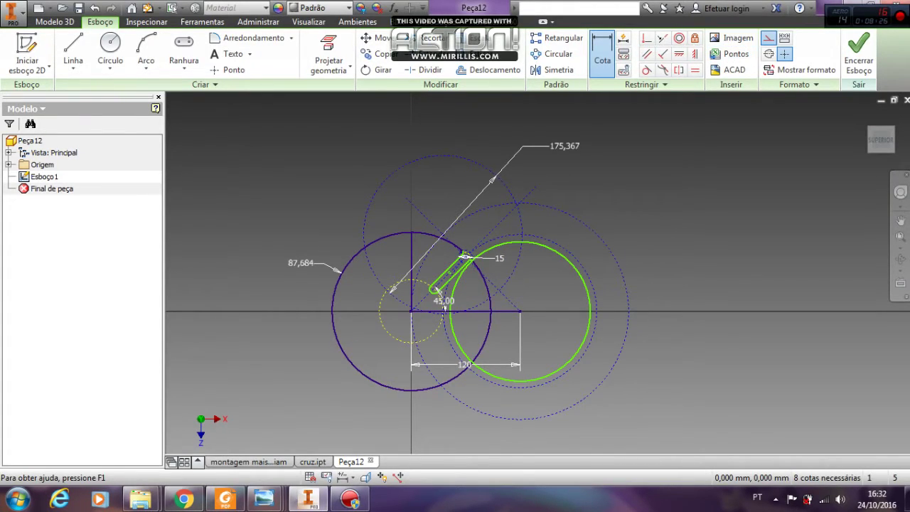
key(Escape)
click(509, 189)
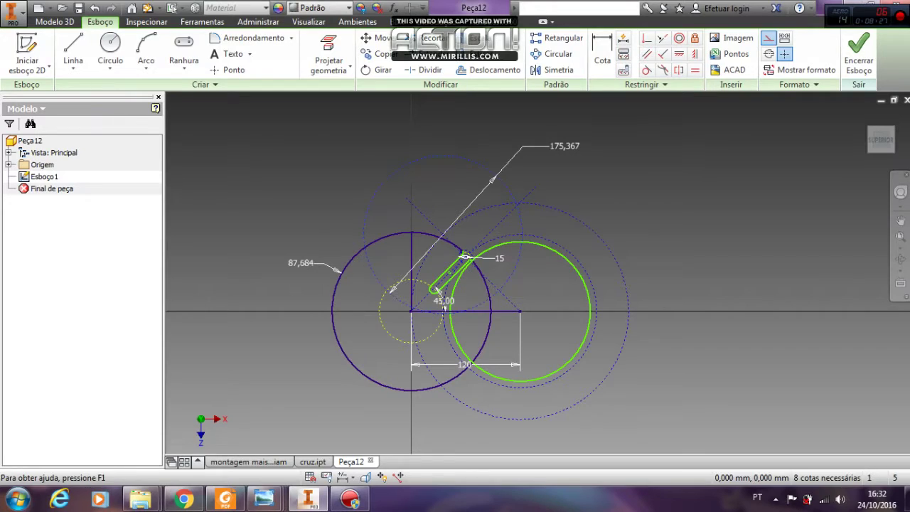
click(769, 39)
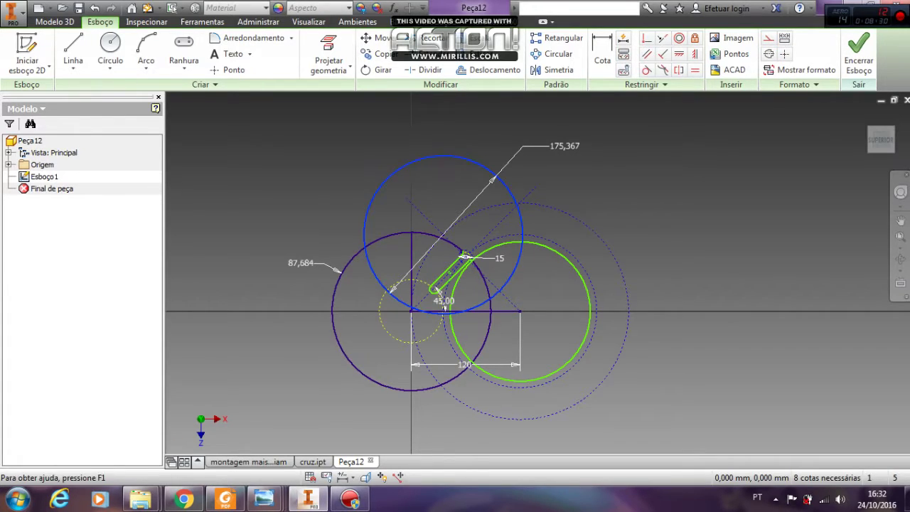
Trim away the upper circle's arc outside the wheel and its portion inside the wheel as far as the vertical line
click(434, 38)
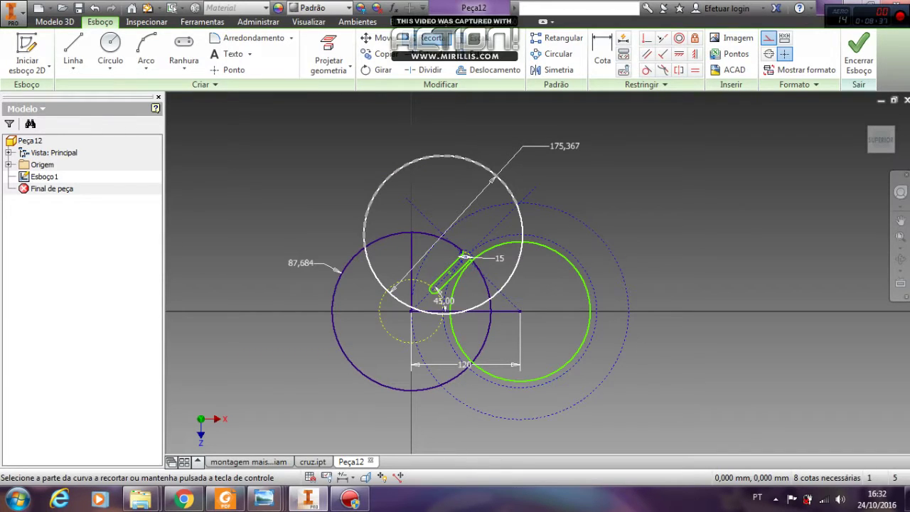
click(384, 182)
scroll(386, 184, down, 5)
middle_drag(398, 364, 458, 178)
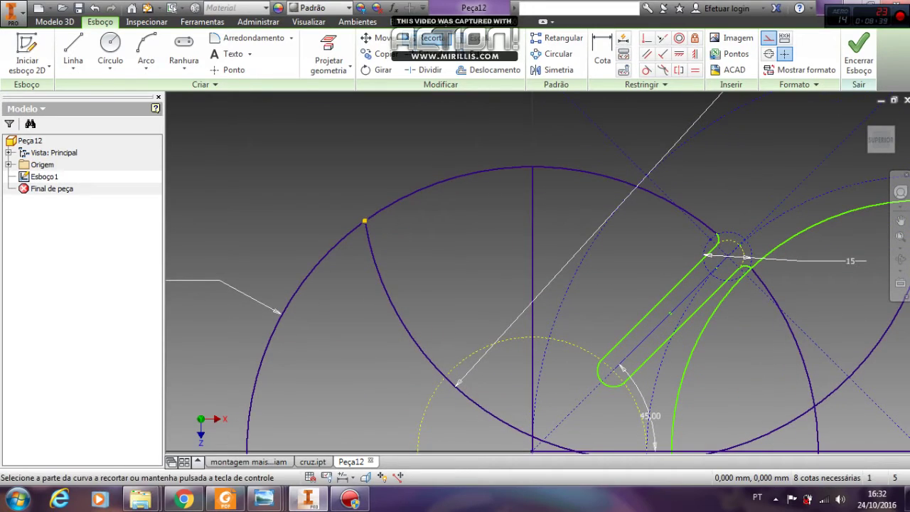
click(405, 328)
middle_drag(419, 377, 478, 177)
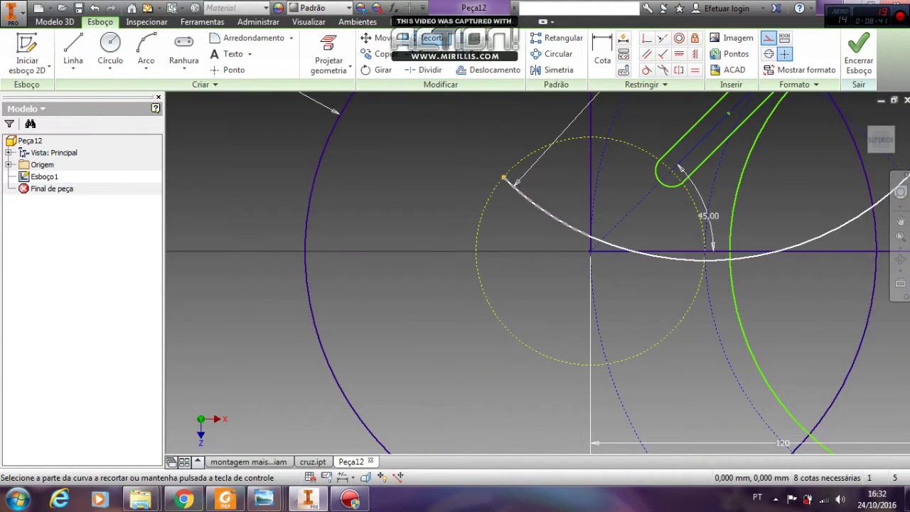
click(546, 212)
Trim the upper circle's arc pieces between the vertical line and its first crossing with the base line
middle_drag(623, 247, 478, 179)
scroll(481, 179, down, 3)
scroll(428, 164, down, 3)
click(425, 165)
click(485, 188)
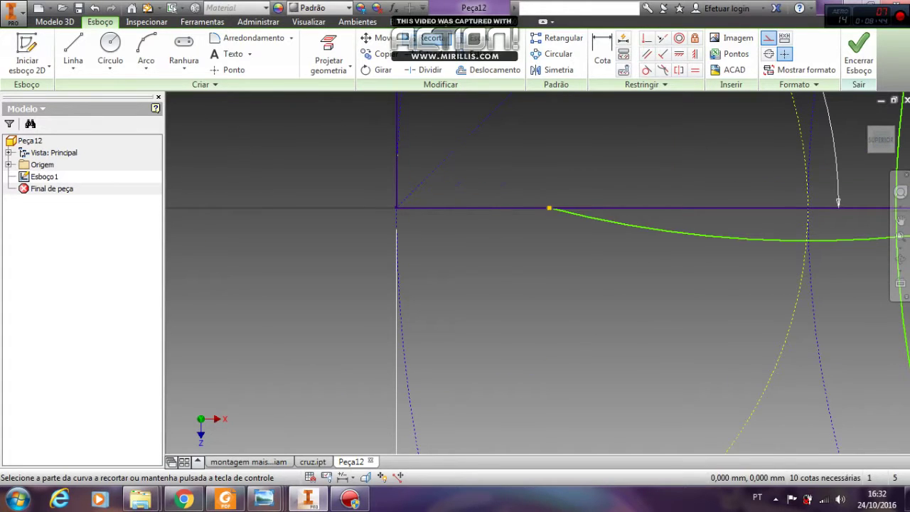
Trim the lower end of the upper circle's arc from the dashed circles back to the base line
scroll(461, 249, up, 5)
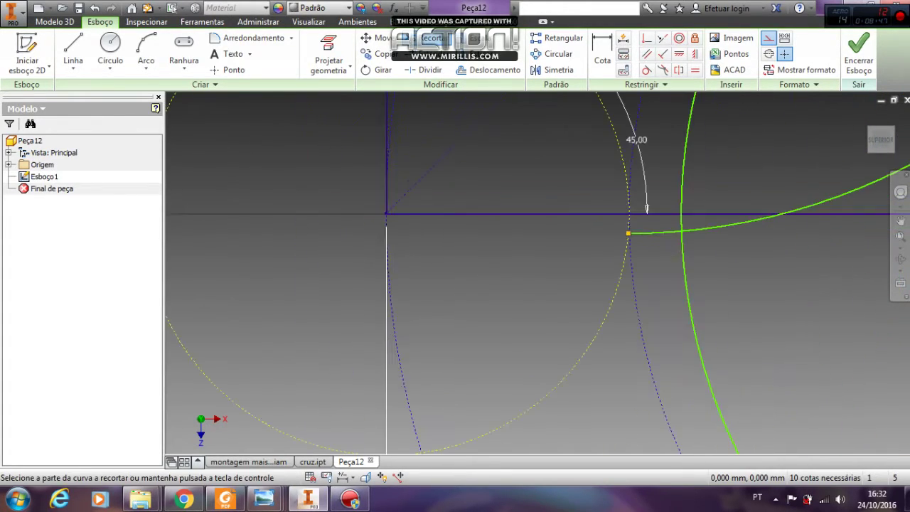
click(599, 247)
click(639, 243)
scroll(578, 270, down, 8)
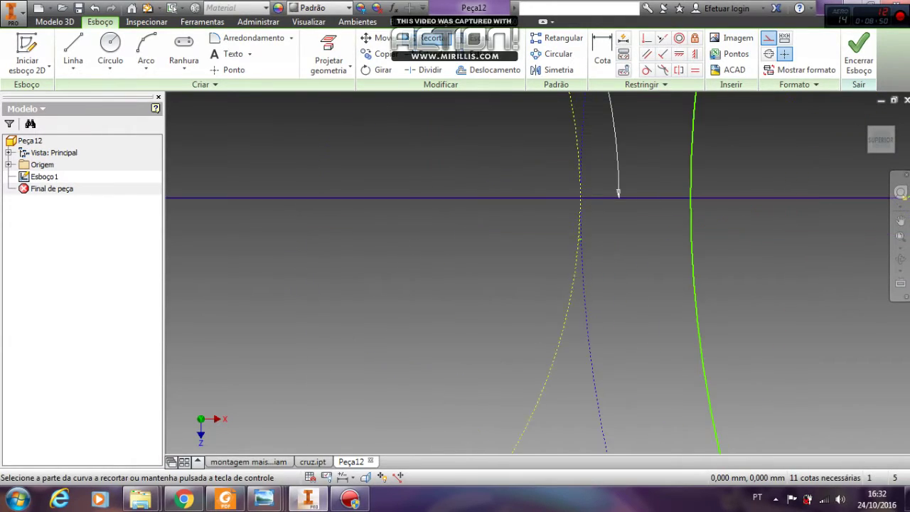
click(578, 163)
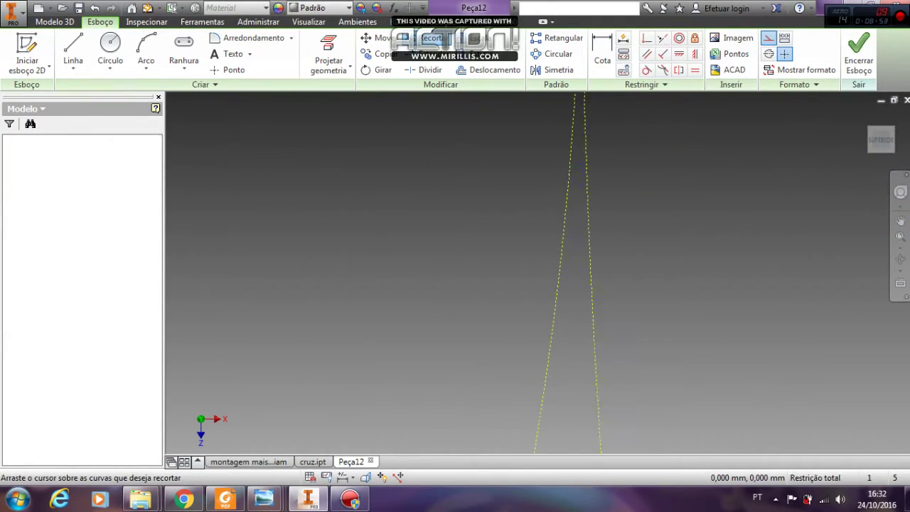
Examine the trimmed arc's lower end and the surrounding circles for leftover segments
scroll(646, 196, up, 8)
middle_drag(646, 196, 306, 211)
scroll(714, 194, up, 7)
middle_drag(715, 193, 483, 261)
scroll(583, 181, up, 8)
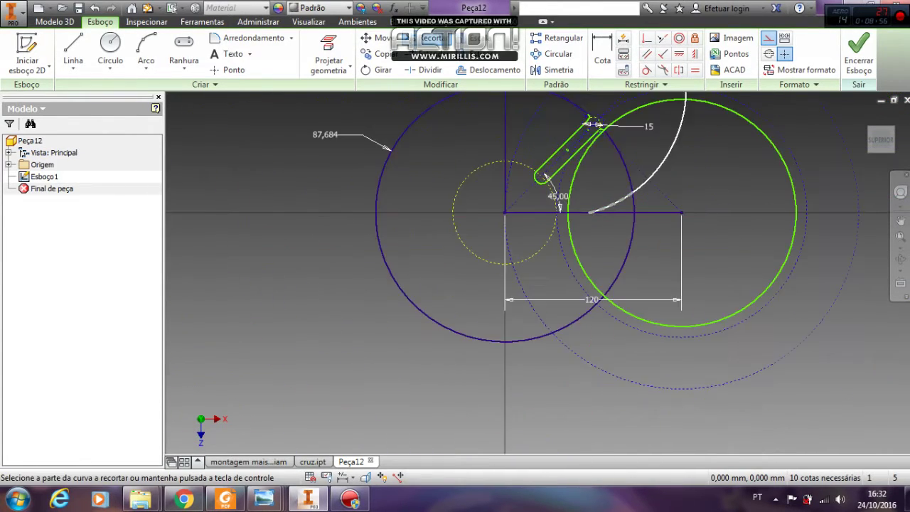
scroll(583, 181, down, 7)
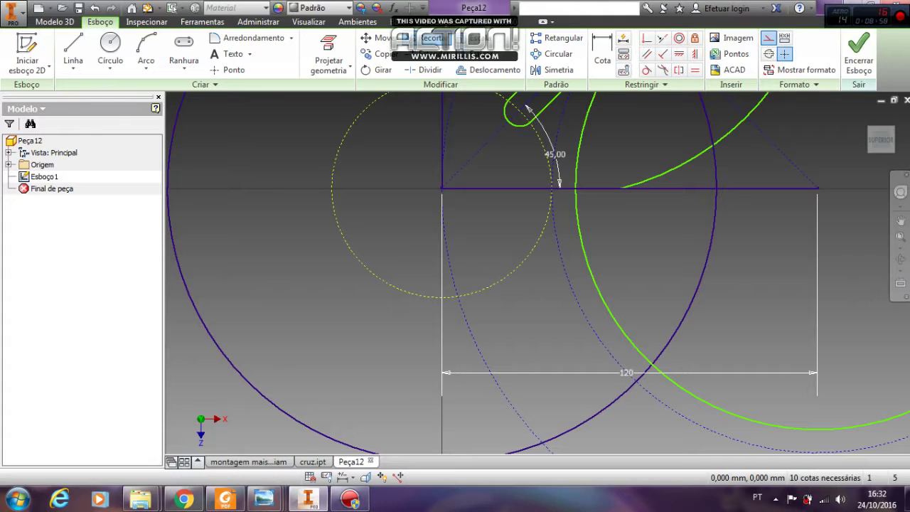
scroll(697, 157, up, 7)
scroll(667, 153, down, 3)
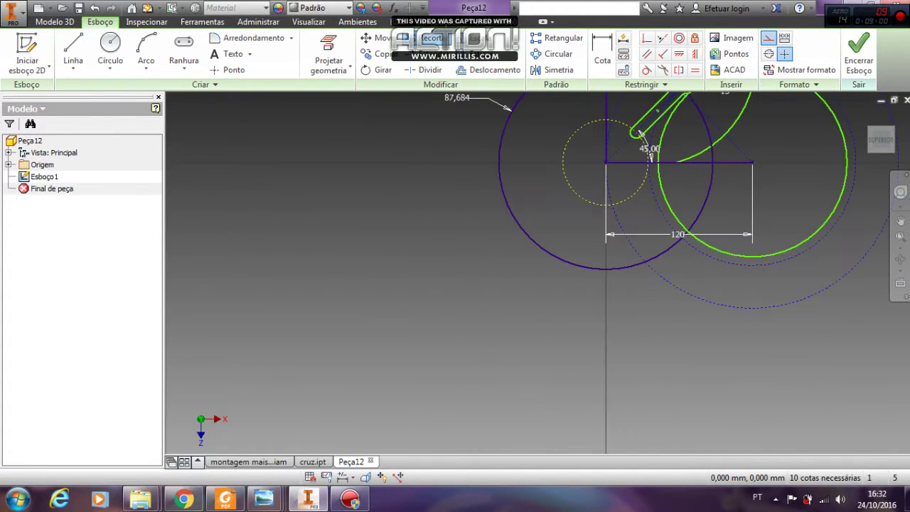
key(Escape)
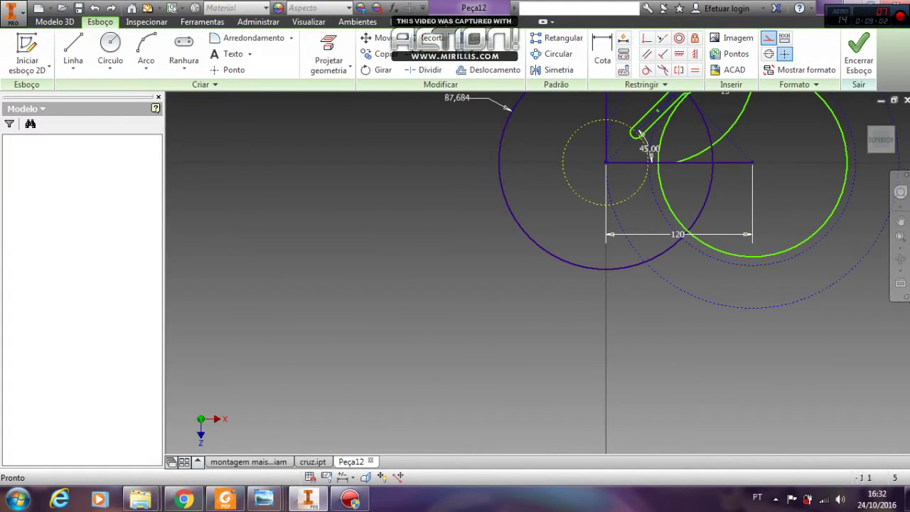
Trim the tiny leftover arc segment between the two dashed circles just below the base line
scroll(639, 135, down, 3)
scroll(639, 140, down, 3)
scroll(639, 142, down, 2)
scroll(658, 118, down, 3)
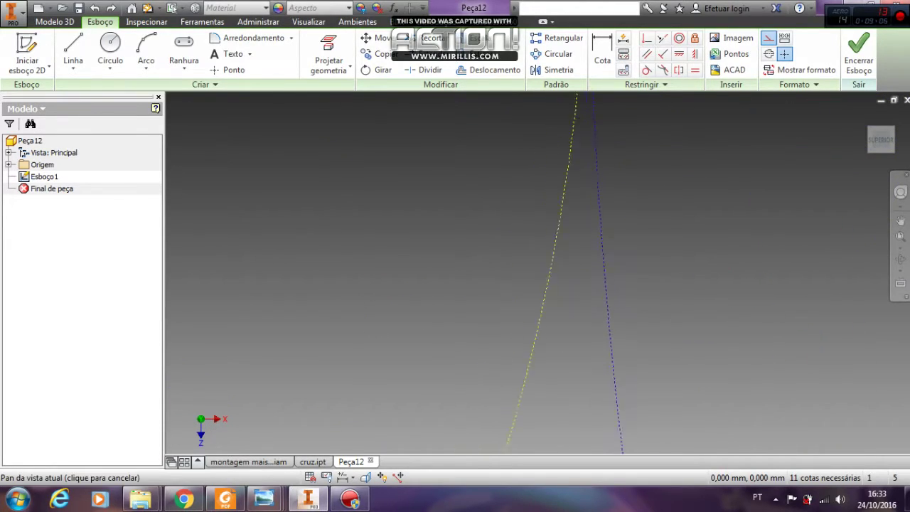
middle_drag(639, 142, 639, 369)
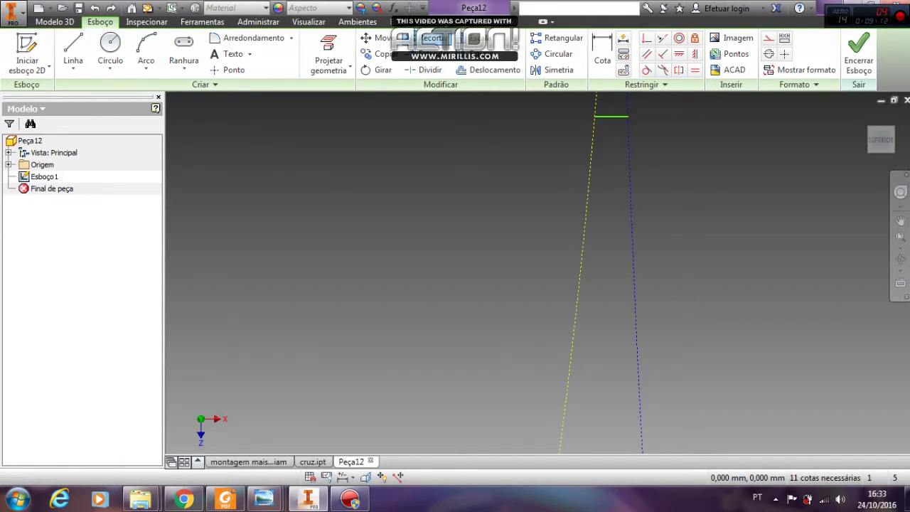
click(434, 38)
click(613, 116)
scroll(711, 117, up, 2)
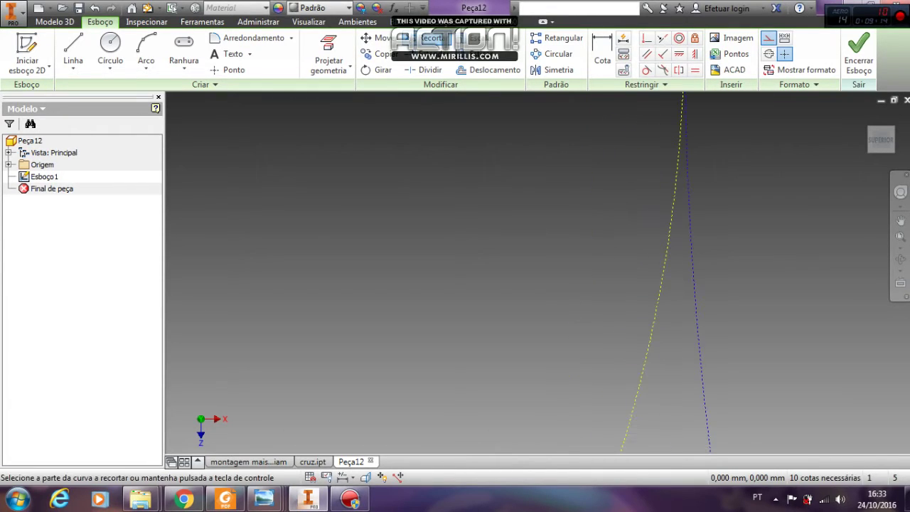
Trim the upper end of the arc back to the top of the solid right-hand circle
scroll(505, 293, up, 9)
scroll(594, 177, down, 2)
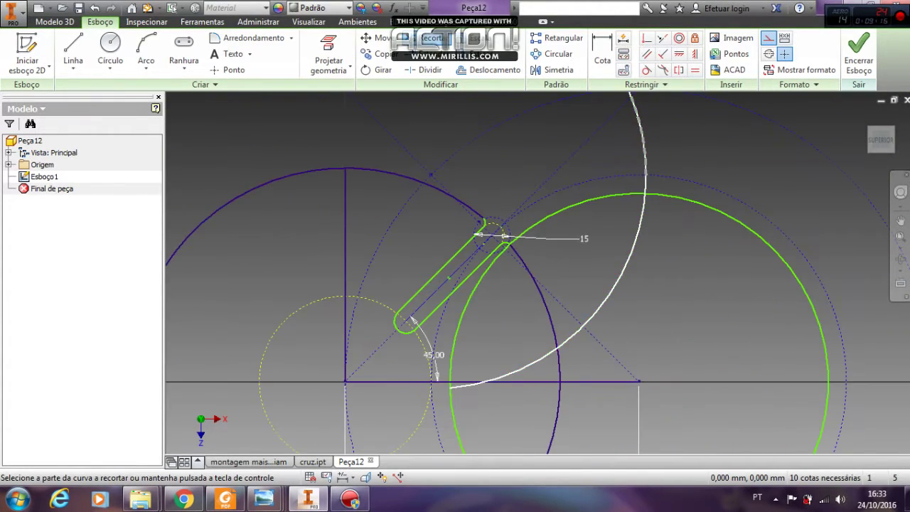
middle_drag(630, 104, 630, 210)
scroll(630, 210, down, 3)
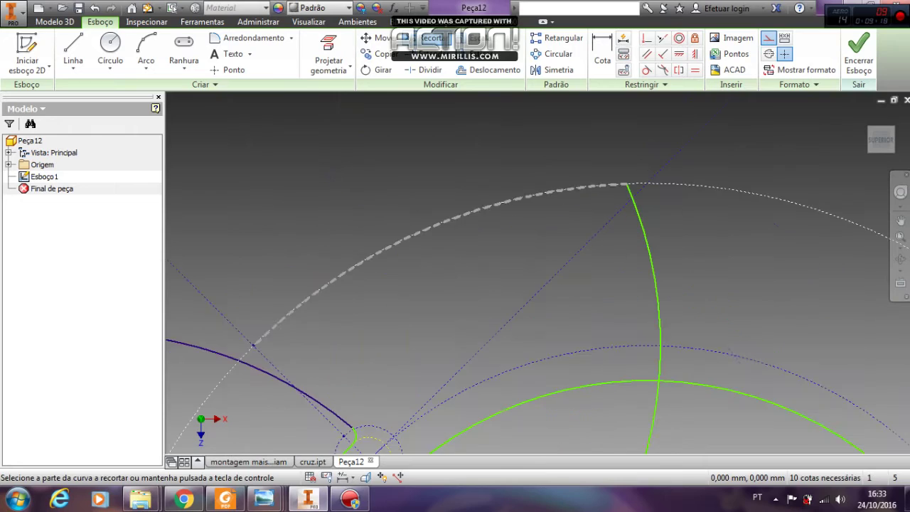
click(633, 198)
middle_drag(655, 359, 673, 275)
click(678, 280)
scroll(706, 233, up, 3)
middle_drag(727, 329, 724, 326)
mouse_move(807, 317)
middle_down()
mouse_move(722, 260)
mouse_move(896, 212)
mouse_move(865, 182)
mouse_move(881, 173)
middle_up()
scroll(753, 249, down, 3)
key(ctrl)
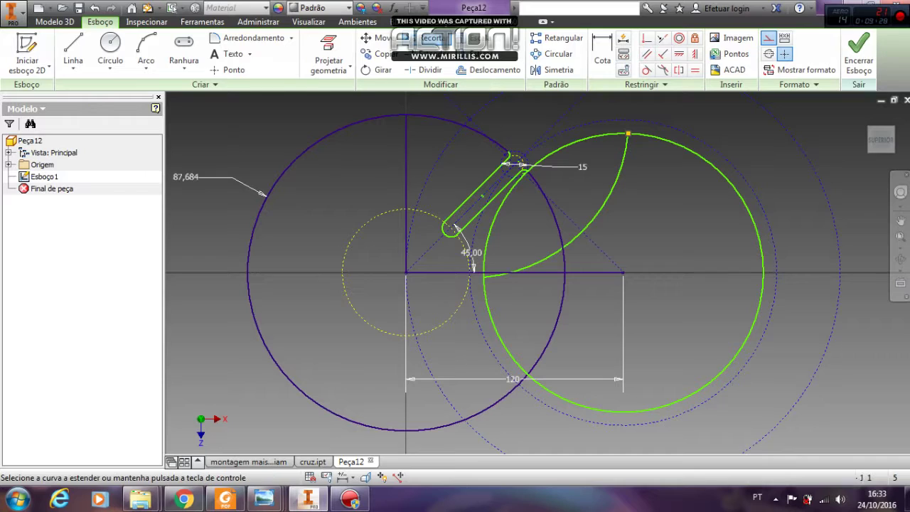
Trim the wheel's outer circle and slot mouth, leaving only the quarter outline between the vertical line and the base line
middle_click(604, 318)
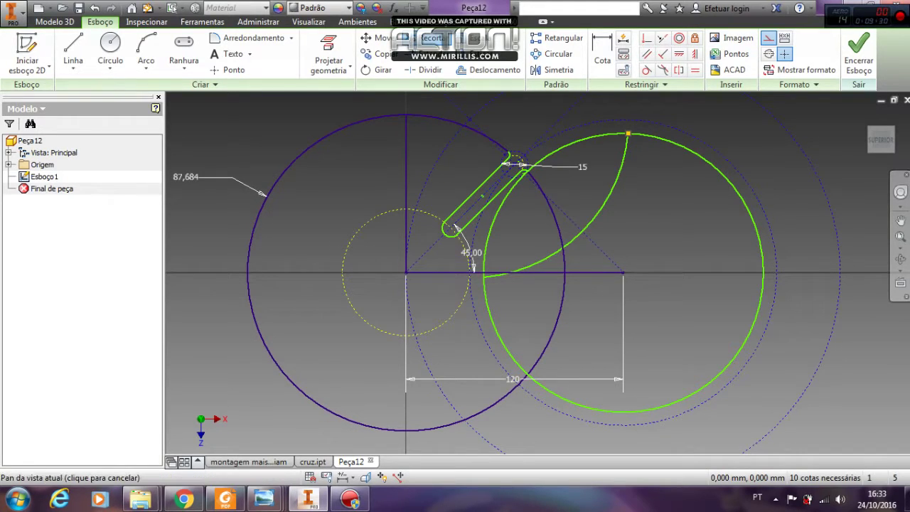
scroll(605, 318, up, 1)
scroll(604, 320, up, 1)
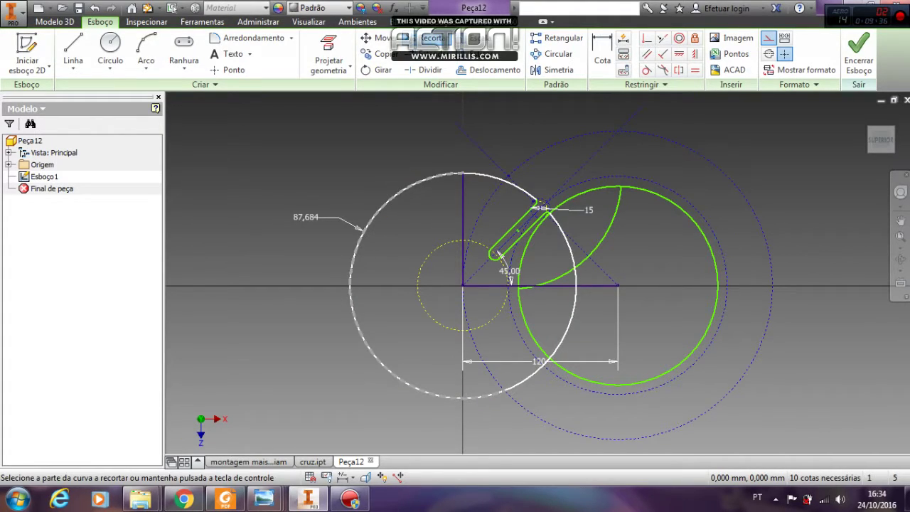
click(398, 377)
scroll(505, 336, down, 7)
middle_drag(505, 336, 488, 119)
click(573, 270)
scroll(597, 290, up, 6)
scroll(622, 265, down, 8)
click(566, 249)
click(616, 192)
scroll(616, 192, up, 6)
middle_drag(616, 192, 594, 401)
scroll(594, 401, up, 3)
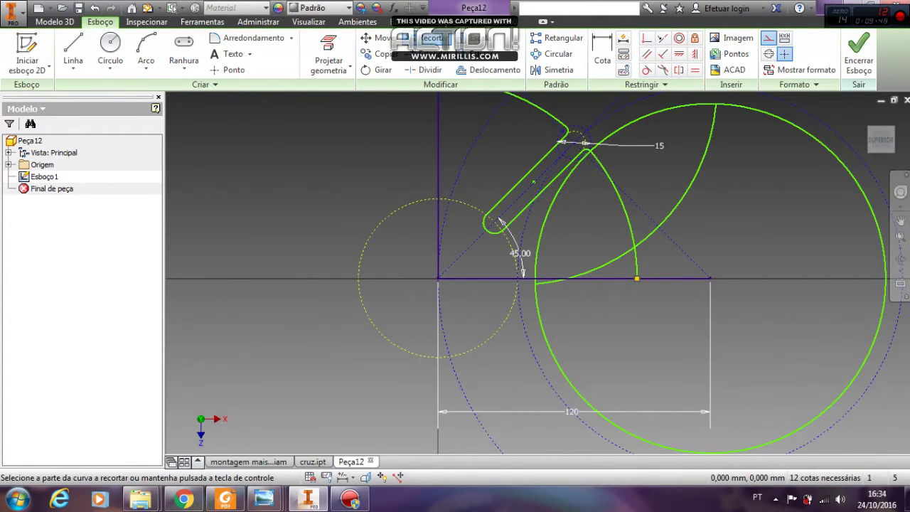
middle_drag(462, 185, 498, 275)
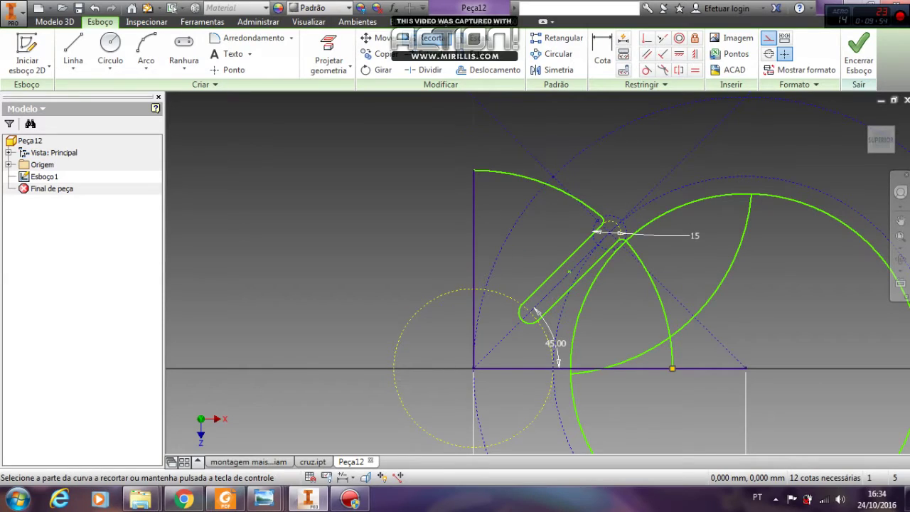
click(432, 54)
scroll(315, 174, down, 3)
click(432, 39)
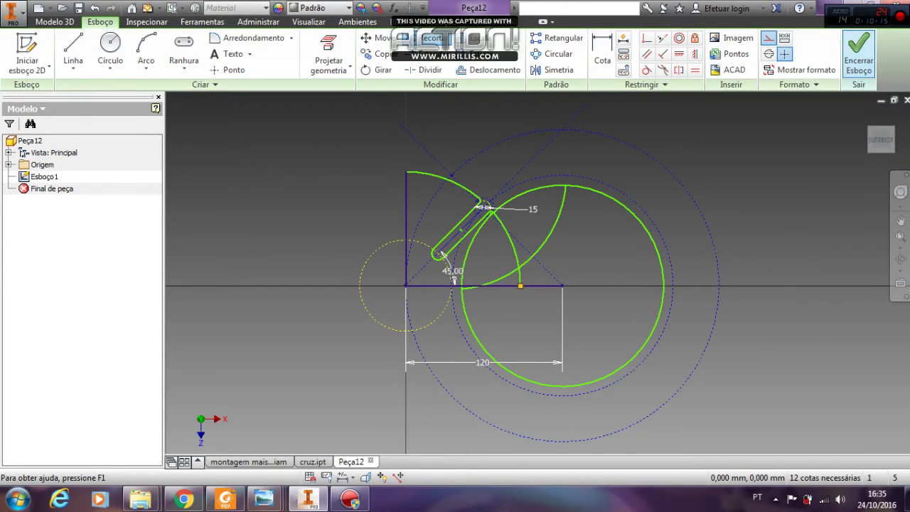
click(859, 54)
click(879, 142)
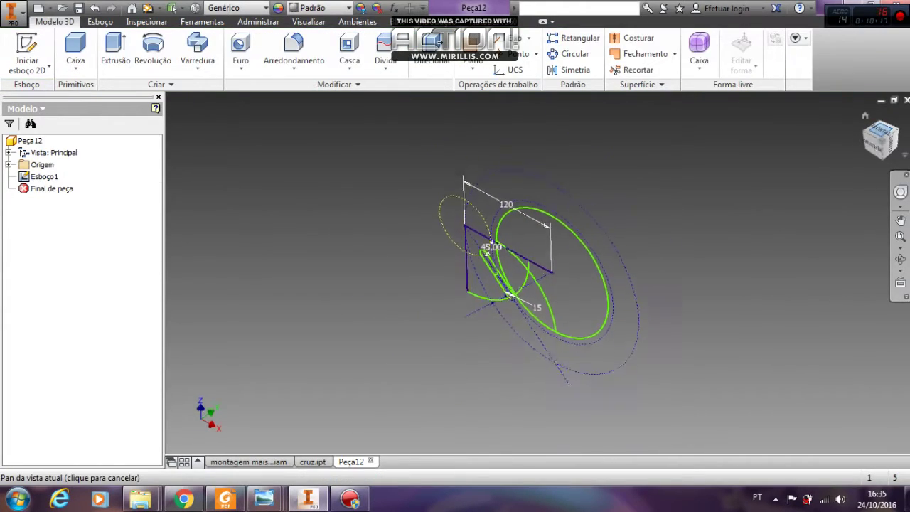
click(881, 121)
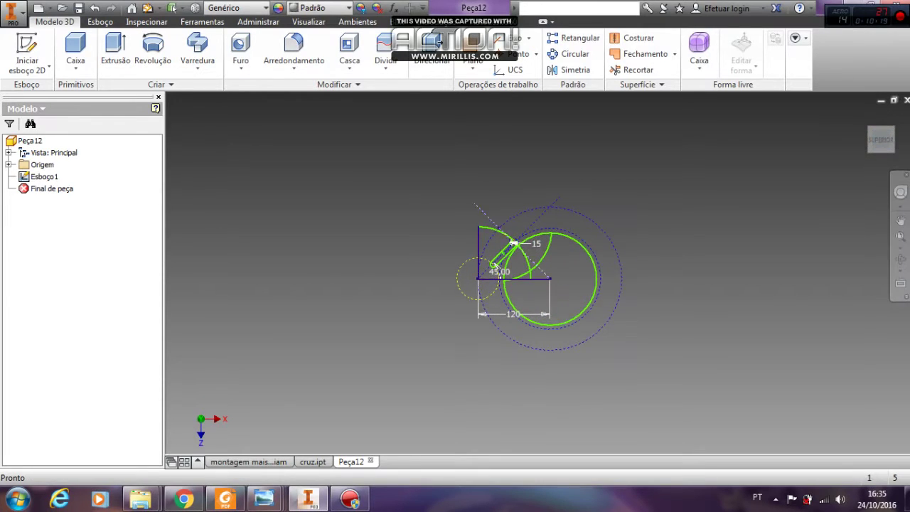
click(115, 50)
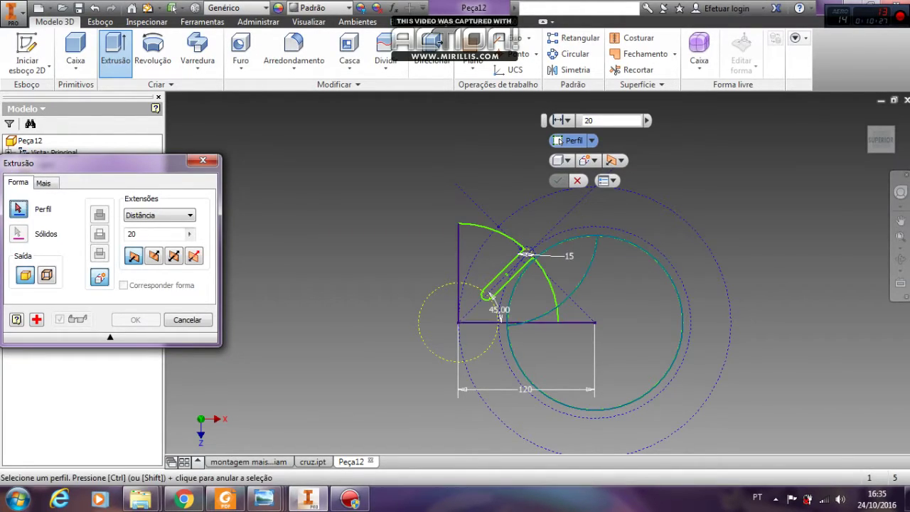
scroll(462, 266, down, 3)
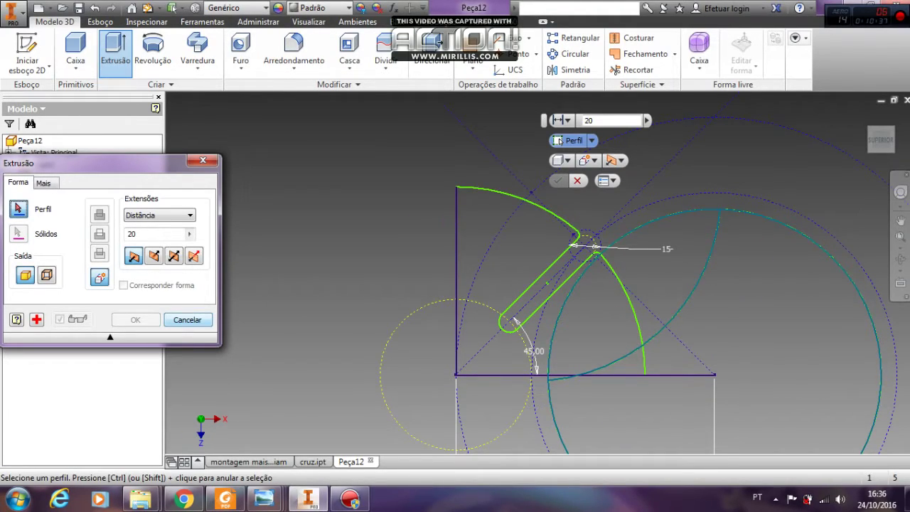
key(Escape)
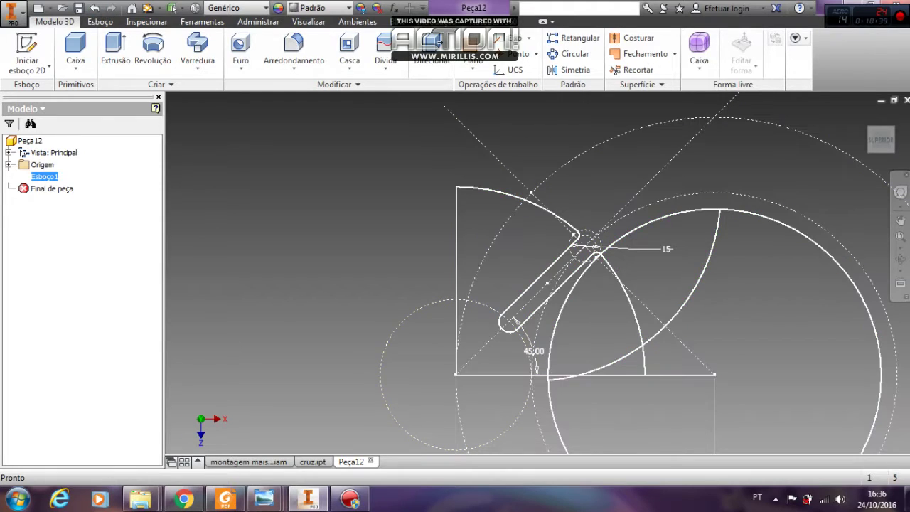
Reopen the sketch for editing and trim the base line beyond the wheel's quarter arc
right_click(42, 177)
click(78, 230)
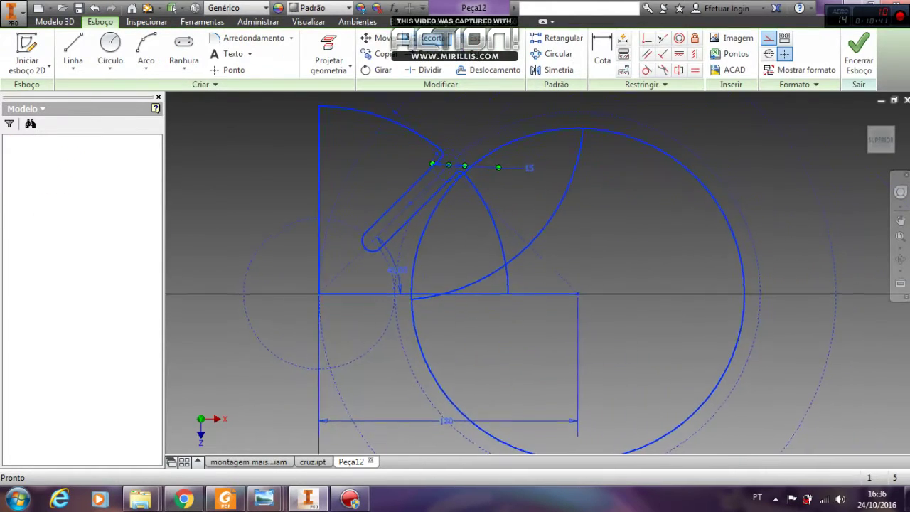
click(432, 37)
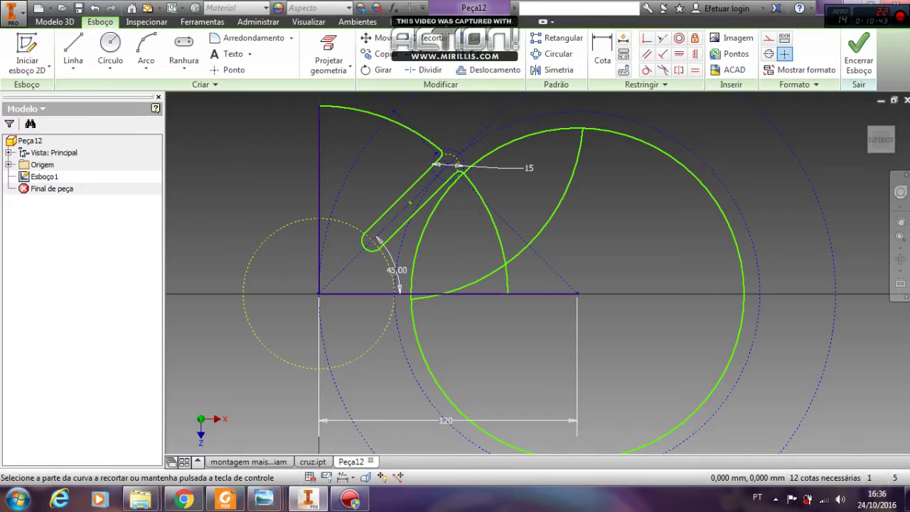
click(541, 293)
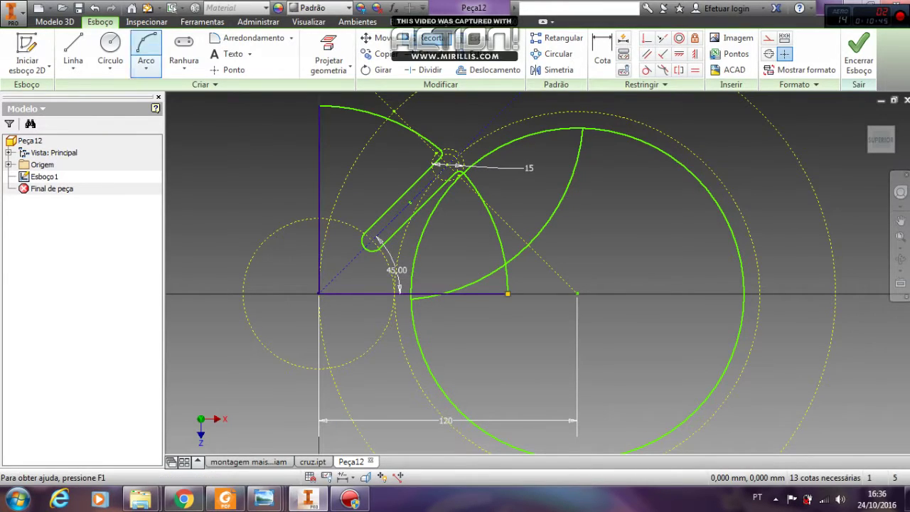
Draw a line along the base line from the wheel's centre to the lower end of the quarter arc
click(73, 53)
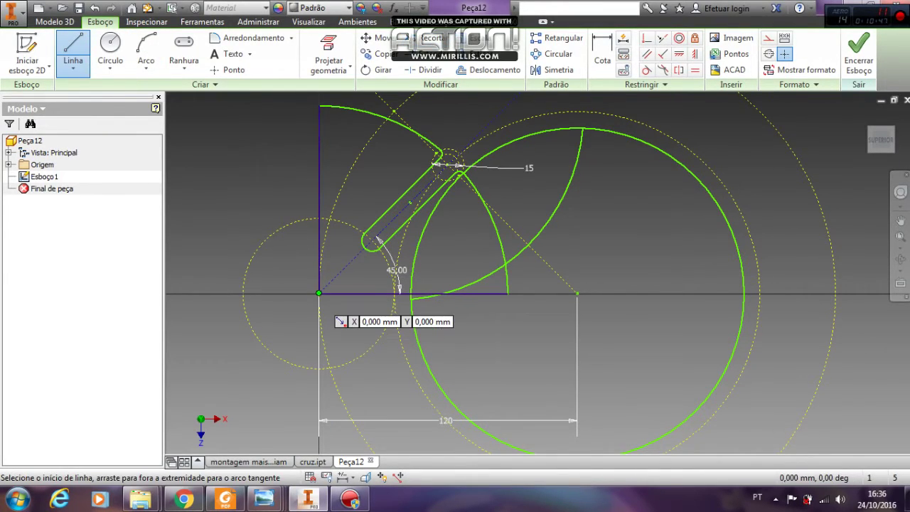
click(319, 293)
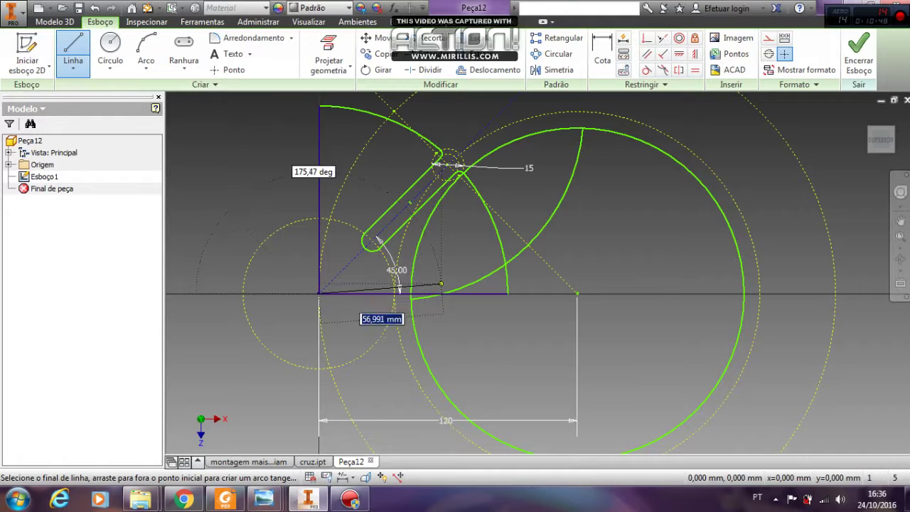
click(532, 315)
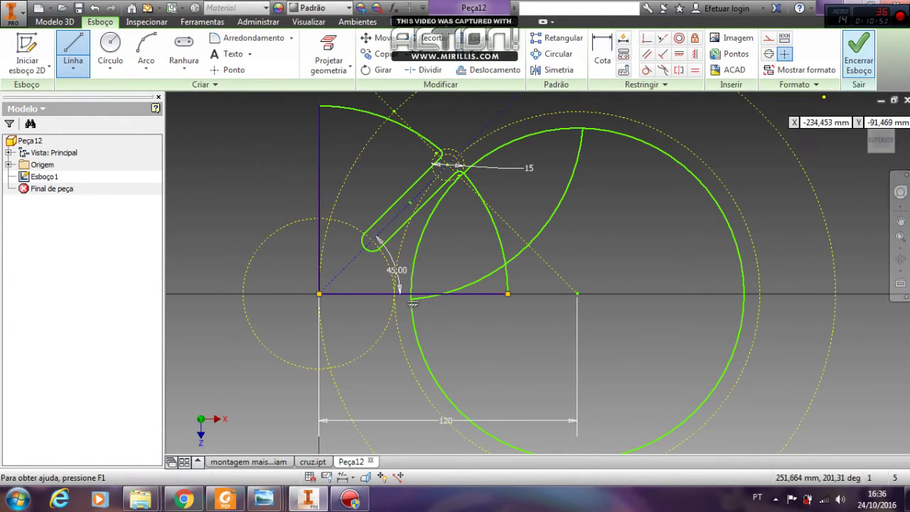
Finish the sketch and extrude the slotted quarter-wheel profile 20 mm as a new solid
click(859, 56)
click(115, 54)
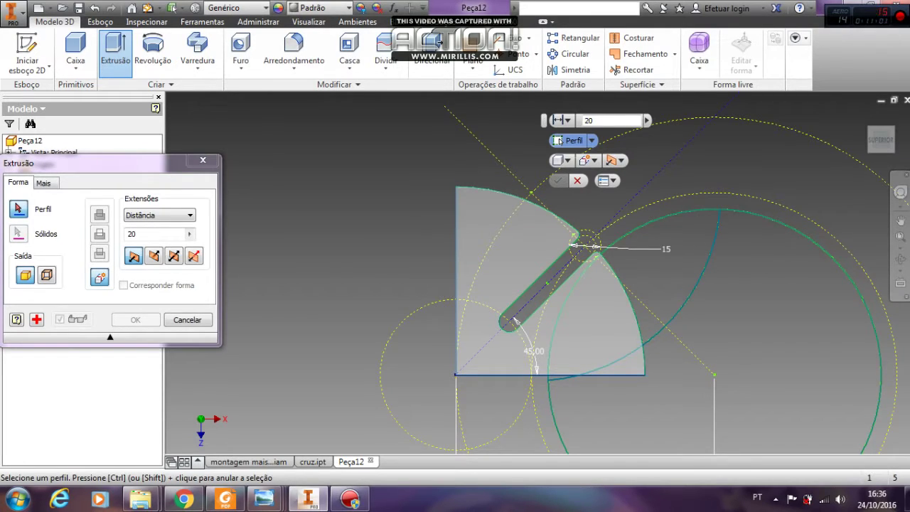
click(553, 324)
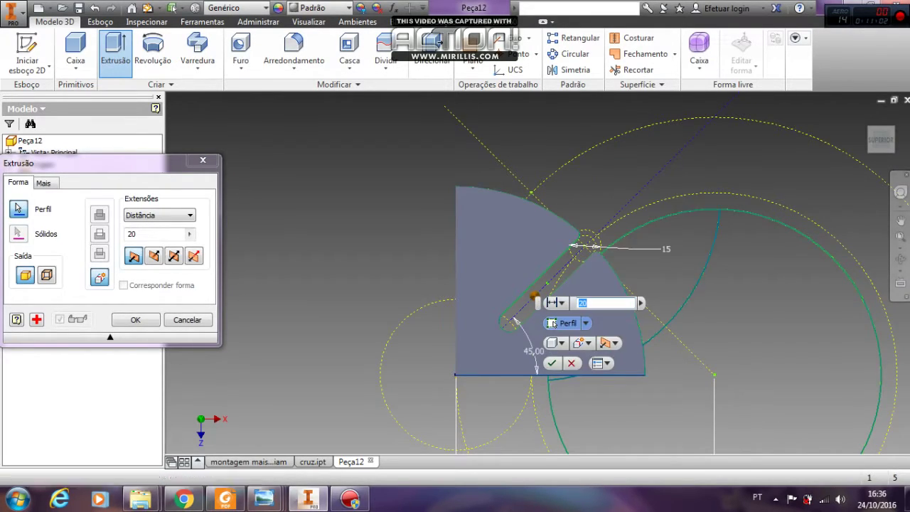
click(881, 157)
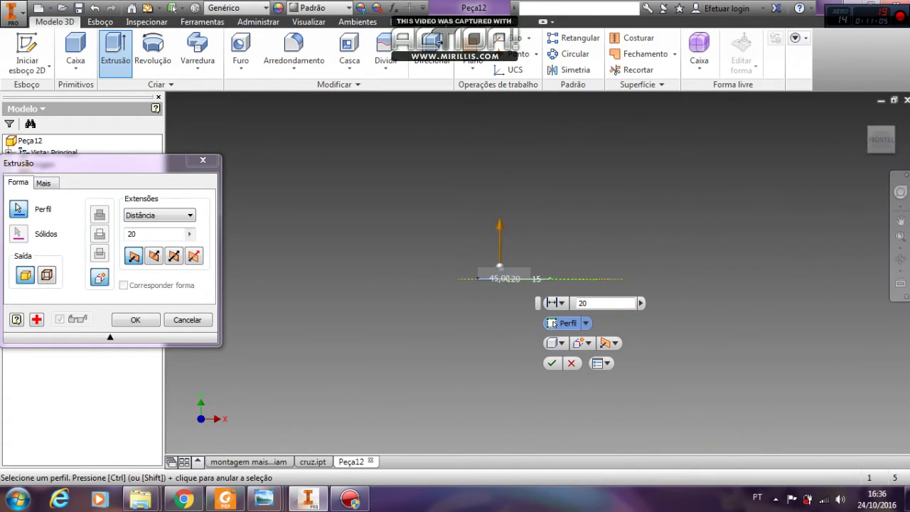
click(552, 363)
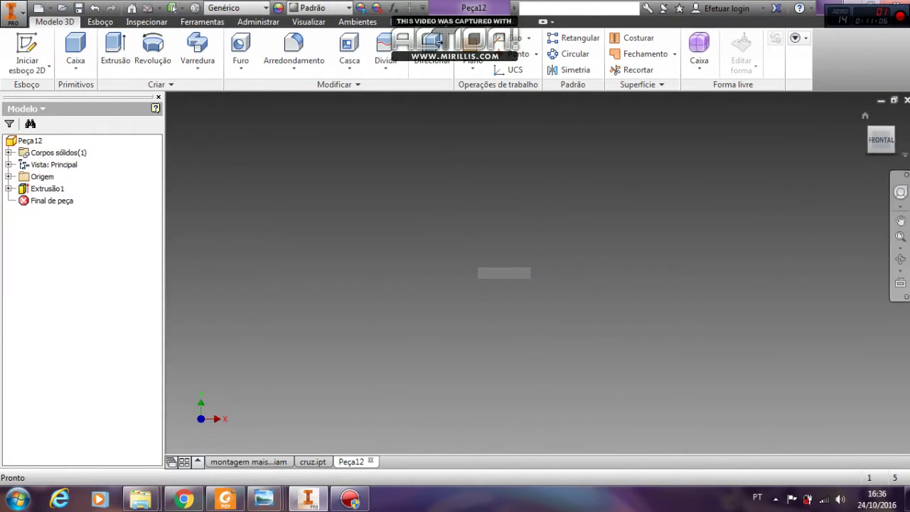
Orient the extruded quarter to the top view and set the visual style to shaded with edges
click(881, 121)
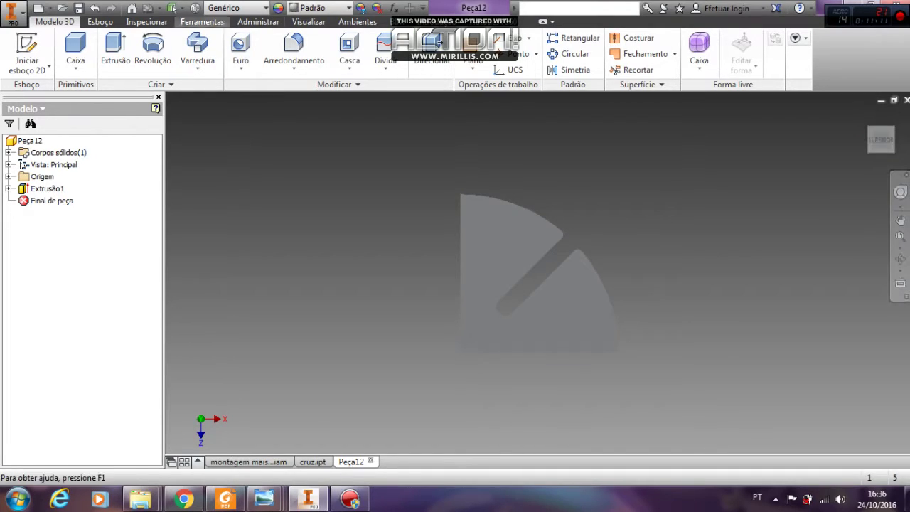
click(308, 22)
click(187, 55)
click(213, 138)
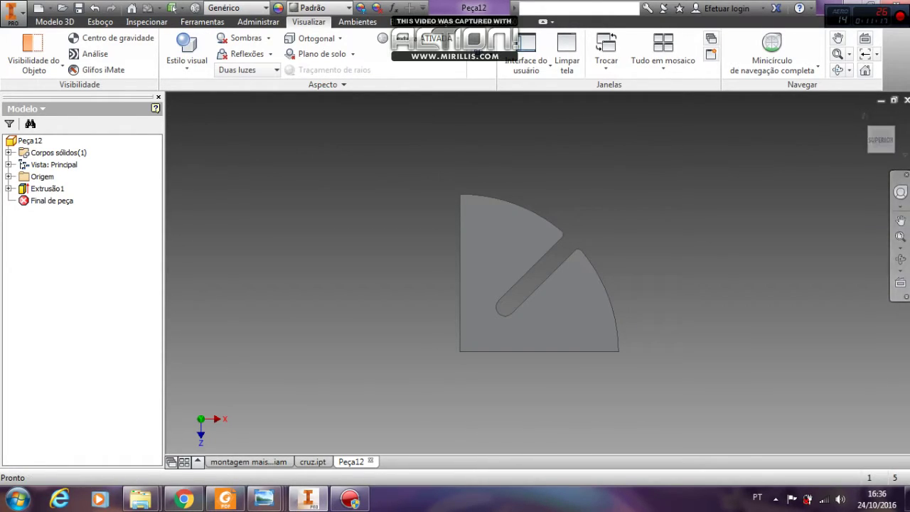
Create a circular pattern of the extruded quarter around its vertical corner edge, with 4 occurrences over 360 degrees
click(55, 21)
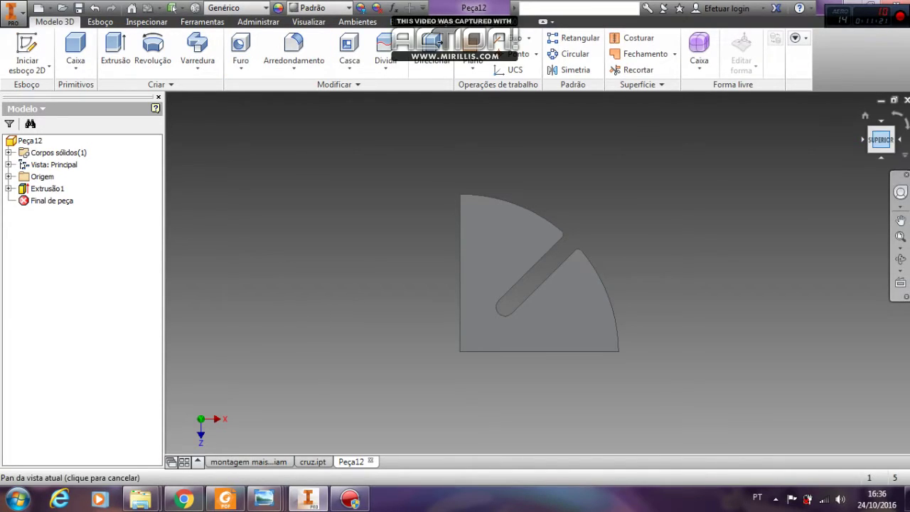
drag(871, 140, 879, 140)
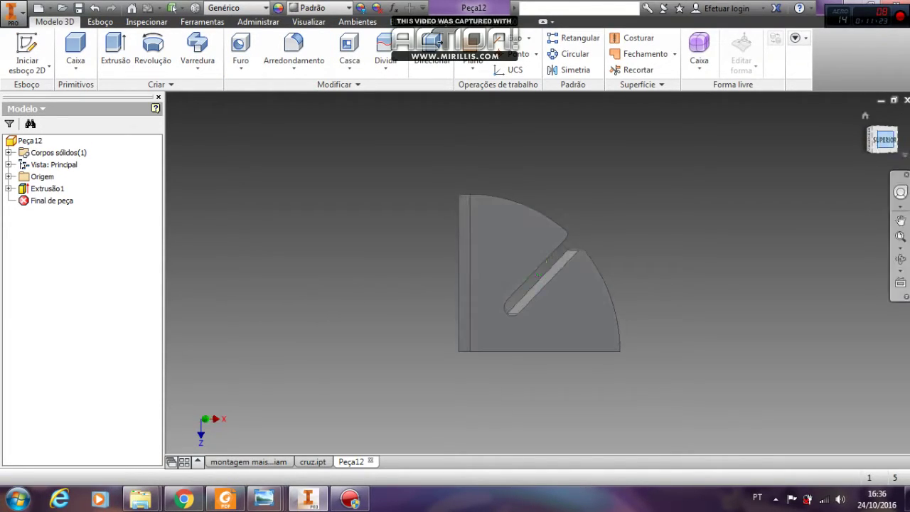
click(569, 55)
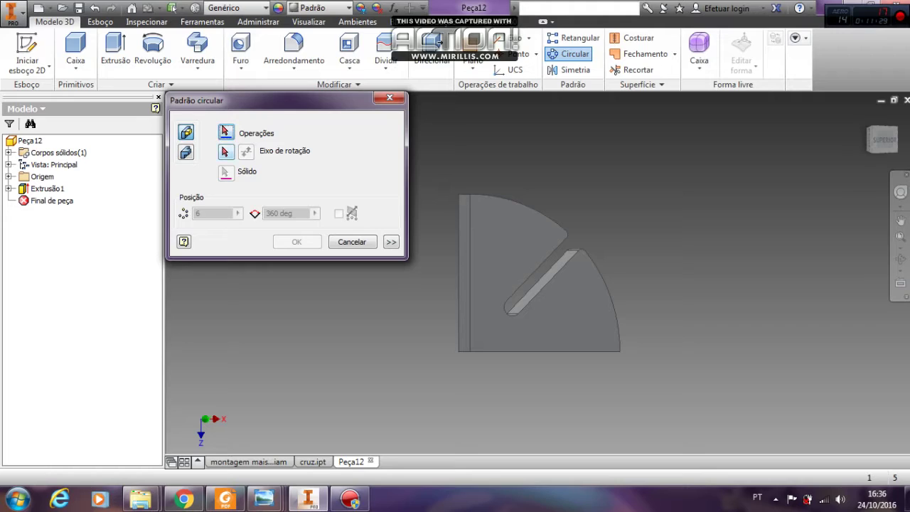
click(47, 188)
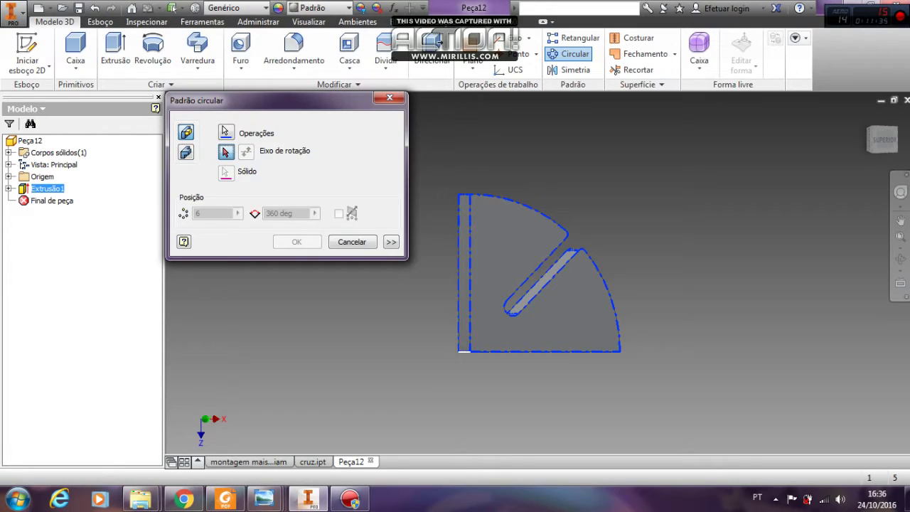
click(465, 351)
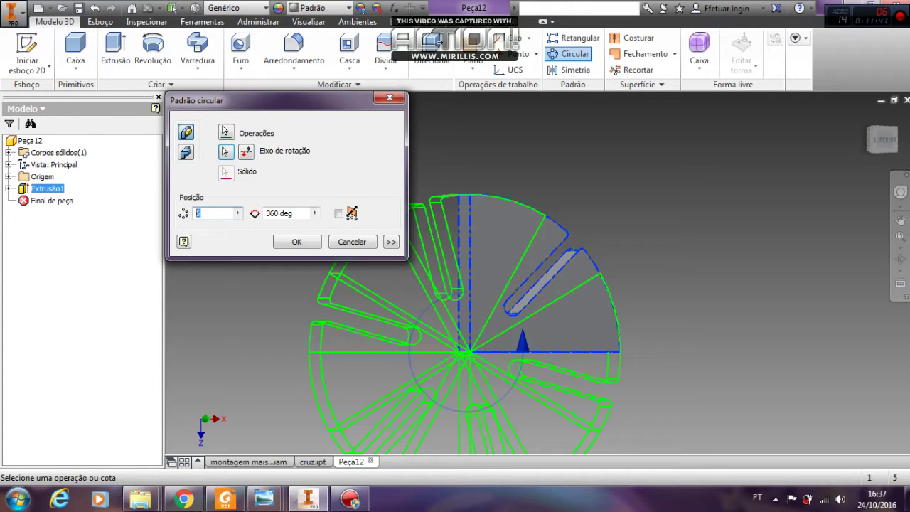
text(4)
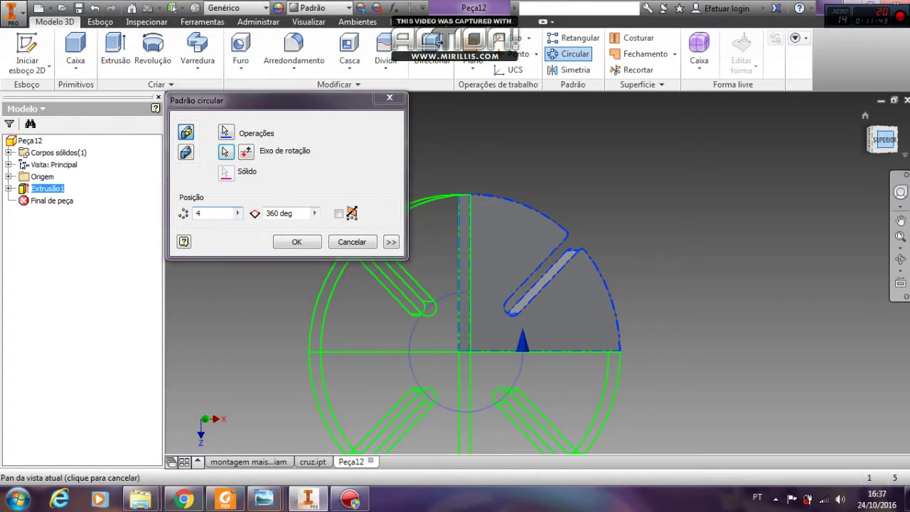
scroll(614, 189, down, 2)
scroll(613, 193, down, 2)
key(Return)
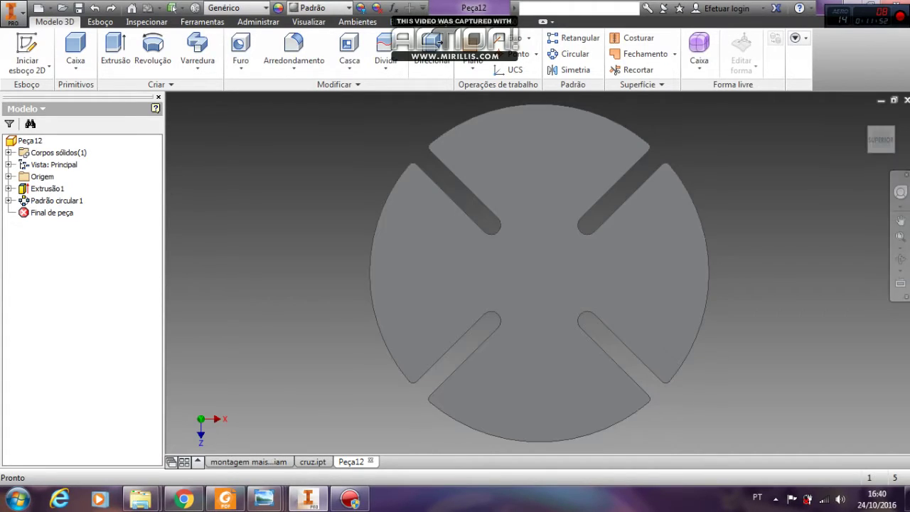
Start a sketch on the wheel's top face and draw a circle beside it, centred on the horizontal axis about 174 mm from the wheel's centre
click(535, 267)
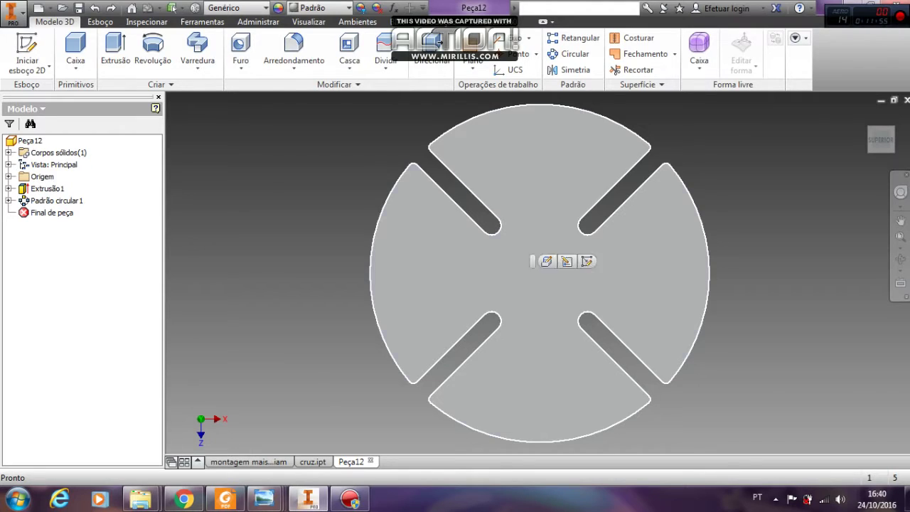
click(587, 262)
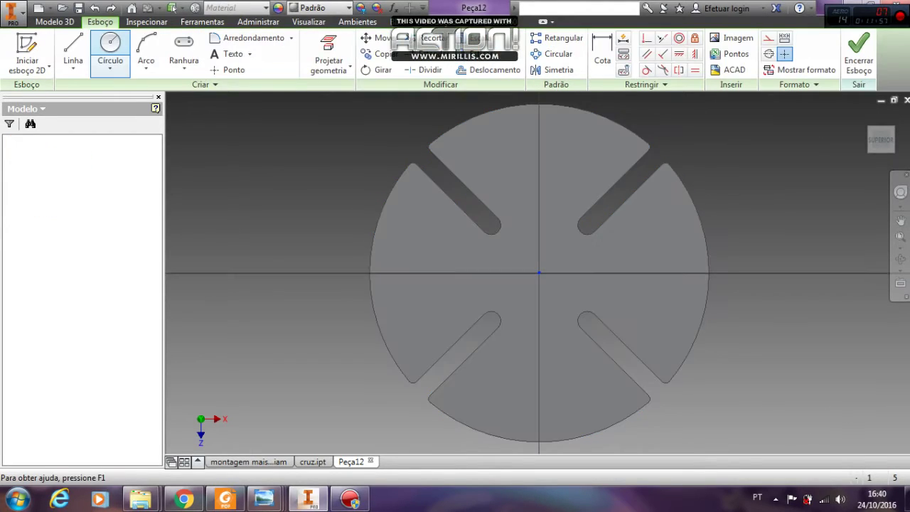
click(110, 47)
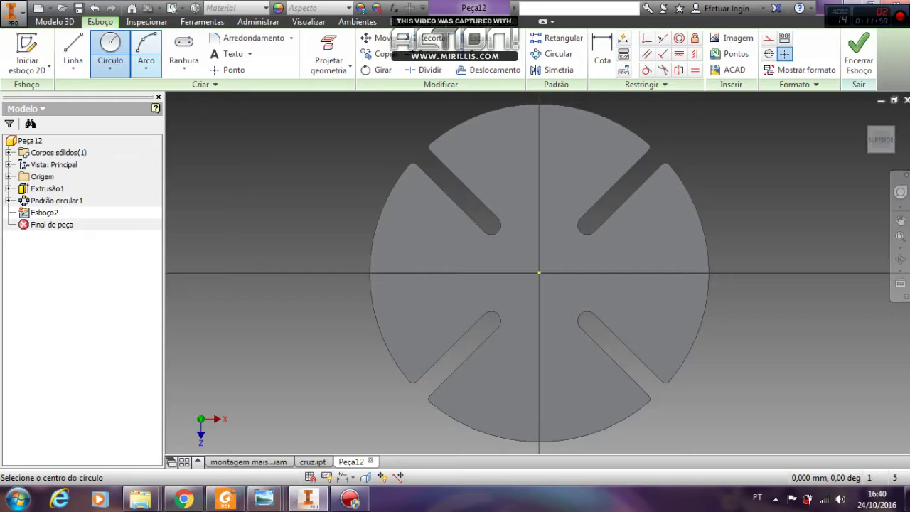
middle_drag(833, 294, 688, 285)
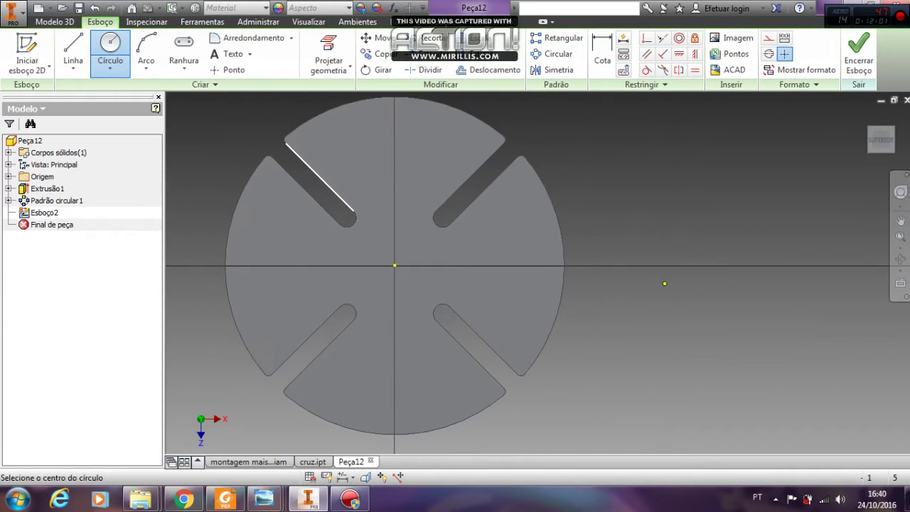
scroll(663, 283, up, 3)
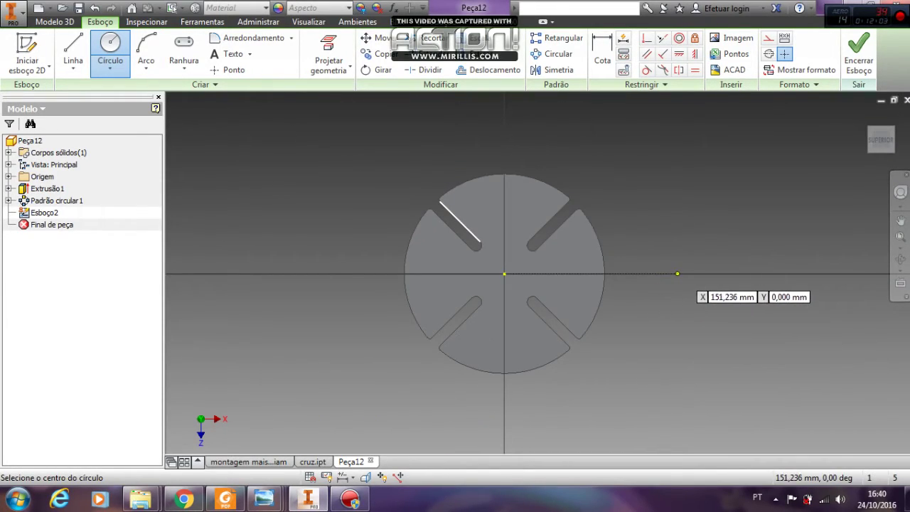
click(703, 273)
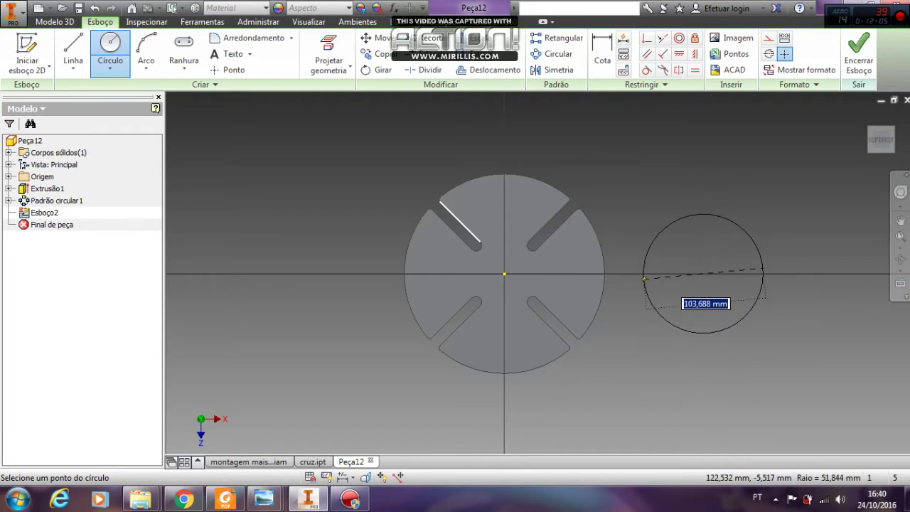
click(643, 276)
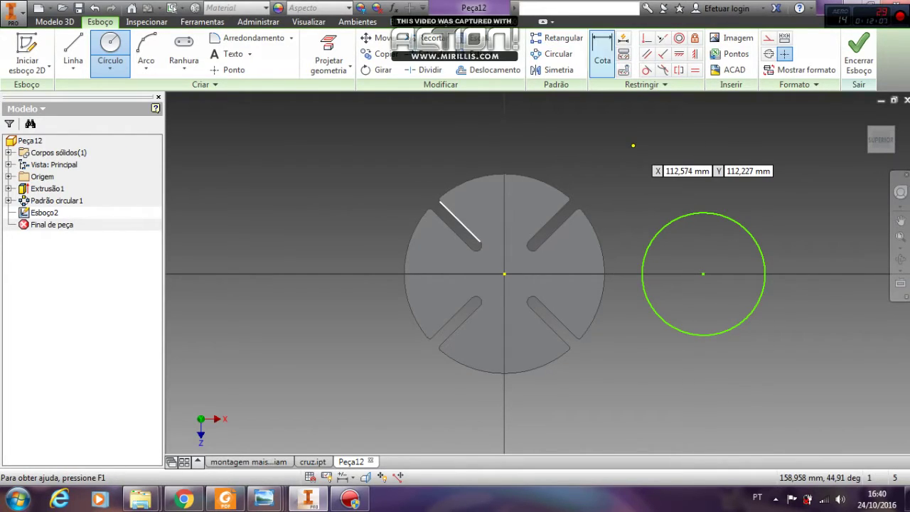
Dimension the horizontal distance between the wheel's centre and the circle's centre as 120 mm
key(d)
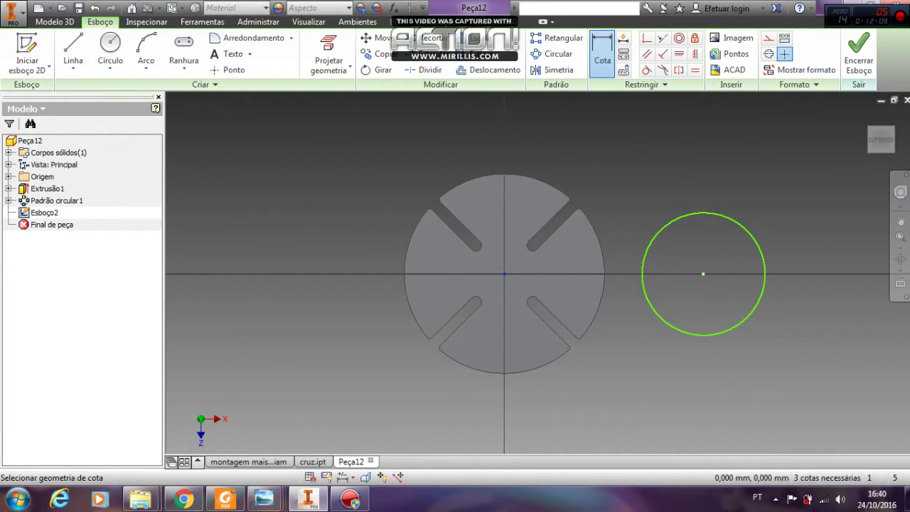
click(703, 274)
click(583, 400)
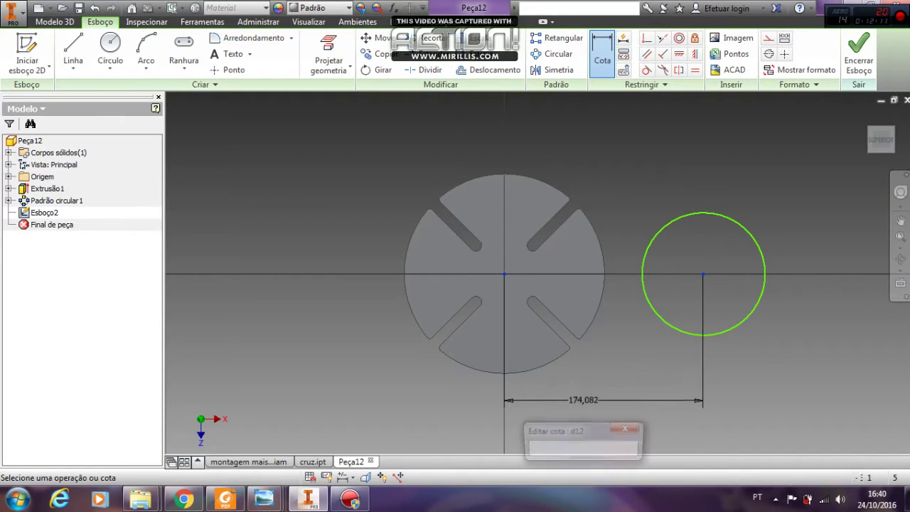
key(Return)
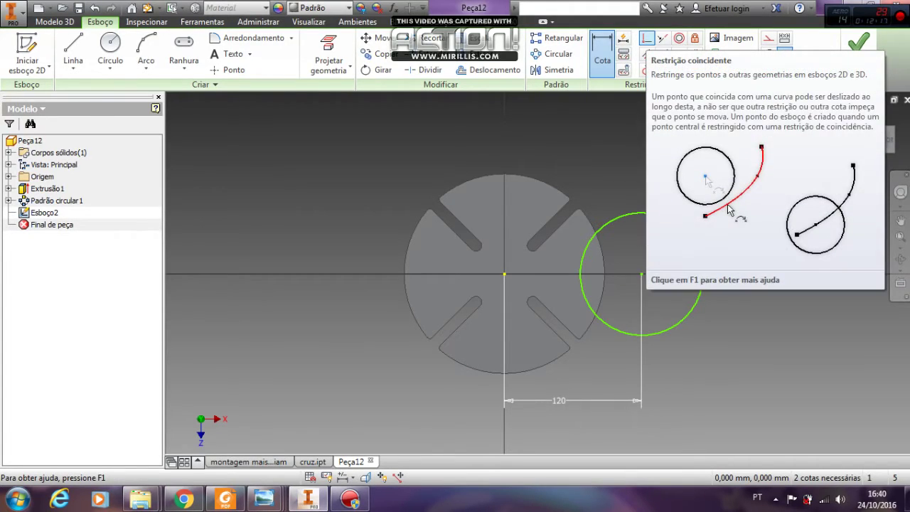
Apply a coincident constraint between the circle and the outer corner point of the wheel beside the upper-right slot
click(647, 39)
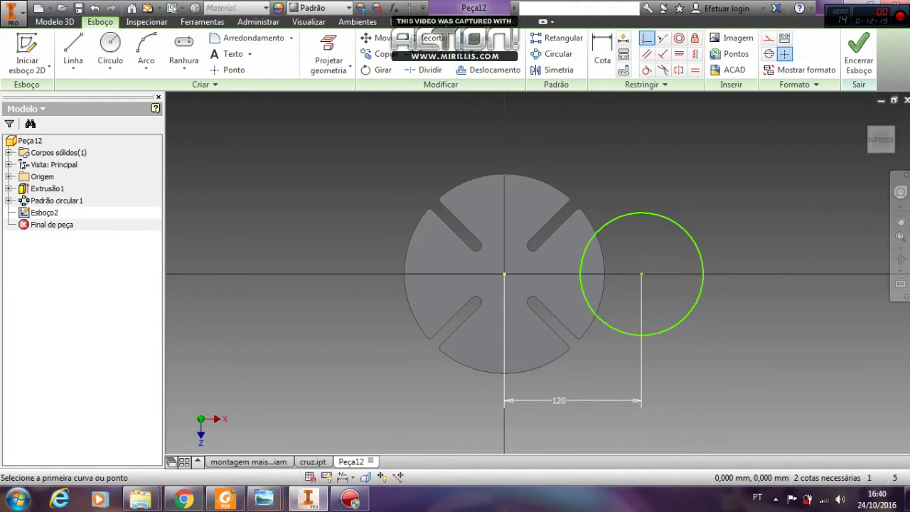
click(607, 223)
scroll(601, 209, down, 3)
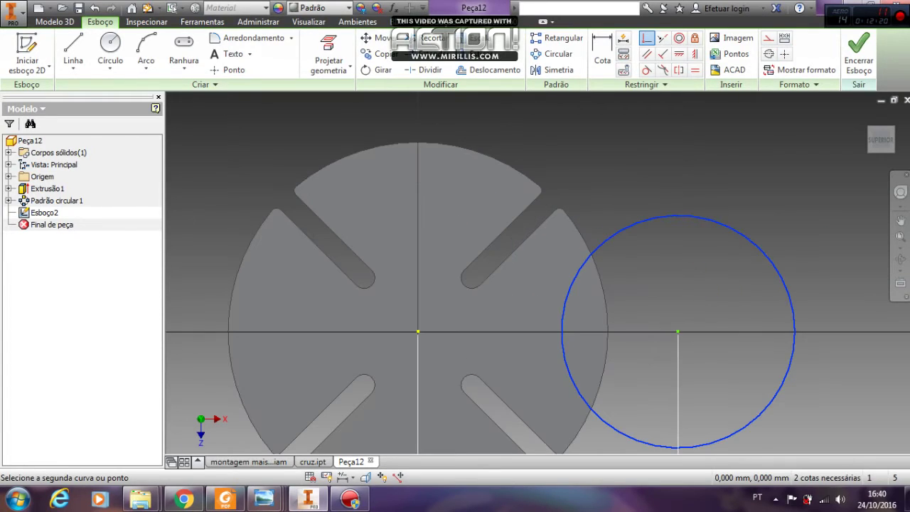
scroll(532, 217, down, 5)
scroll(642, 194, down, 2)
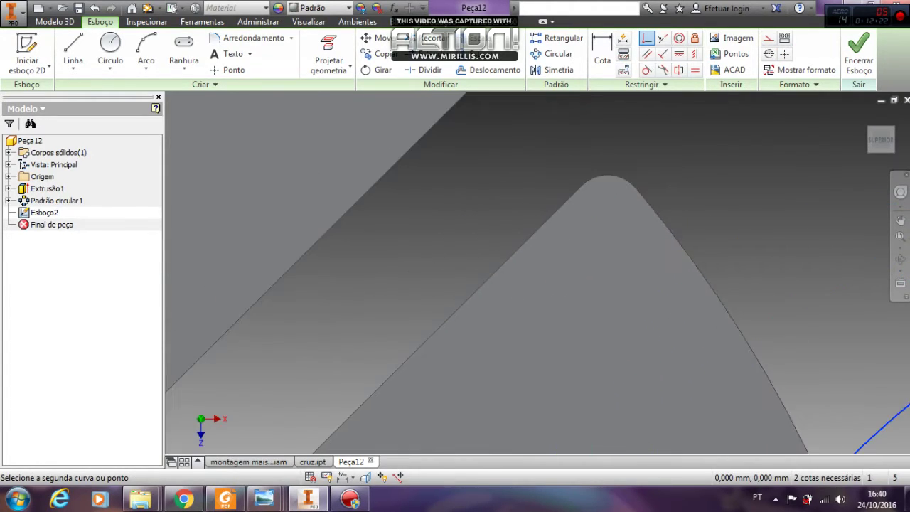
click(637, 188)
scroll(676, 213, up, 6)
middle_drag(676, 214, 649, 144)
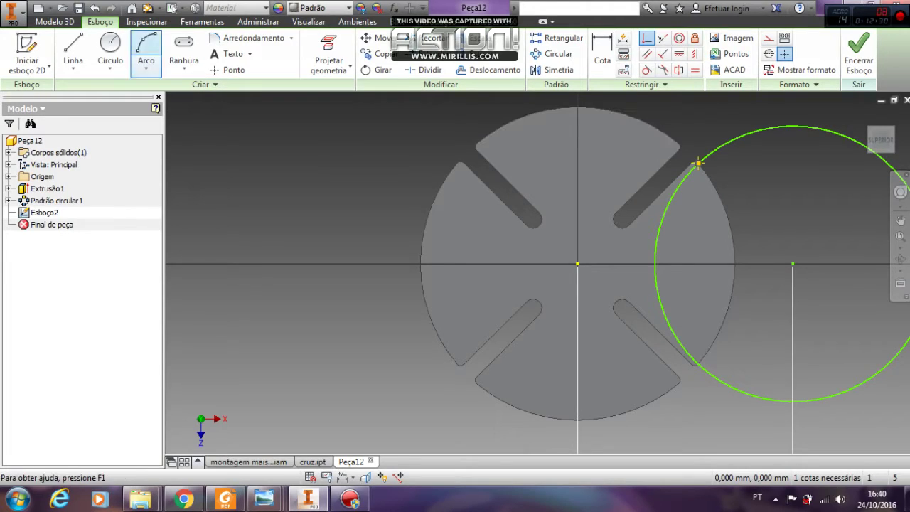
Create a circular sketch pattern of the circle around the wheel's centre, with 4 occurrences over 360 degrees
click(552, 54)
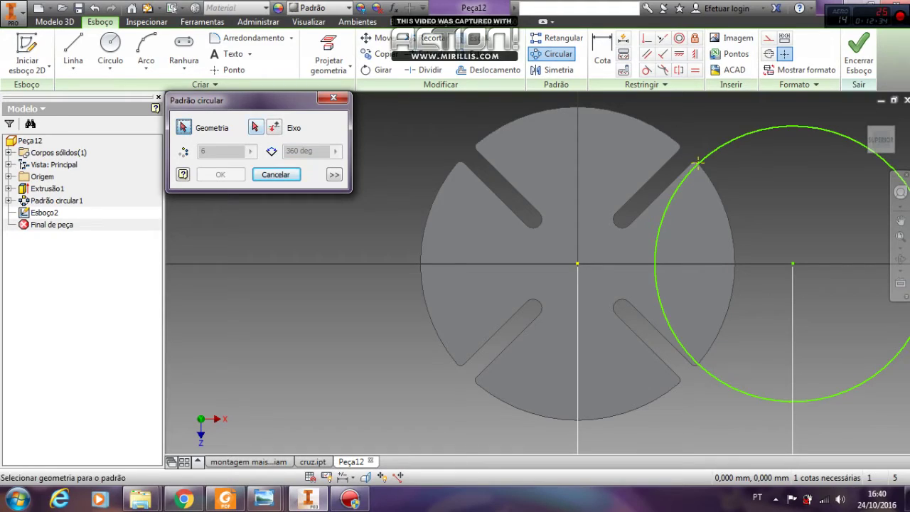
click(698, 163)
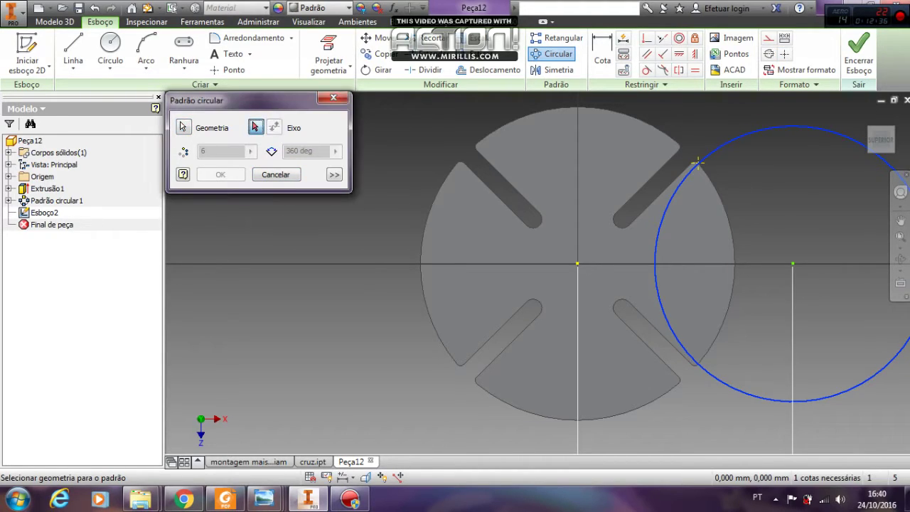
click(577, 264)
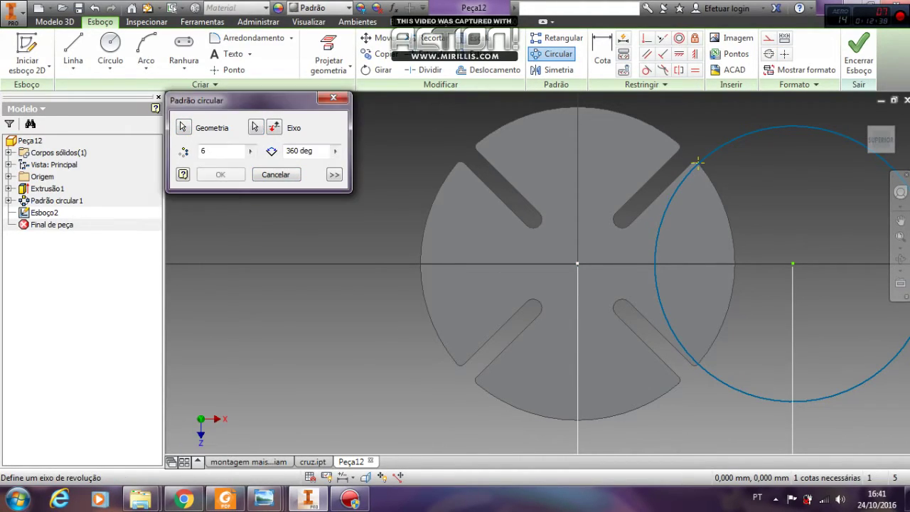
double_click(205, 151)
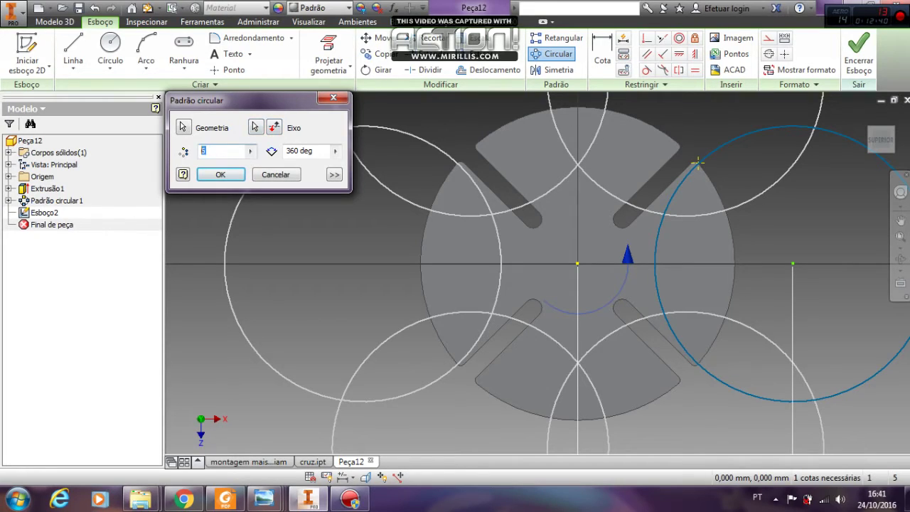
text(4)
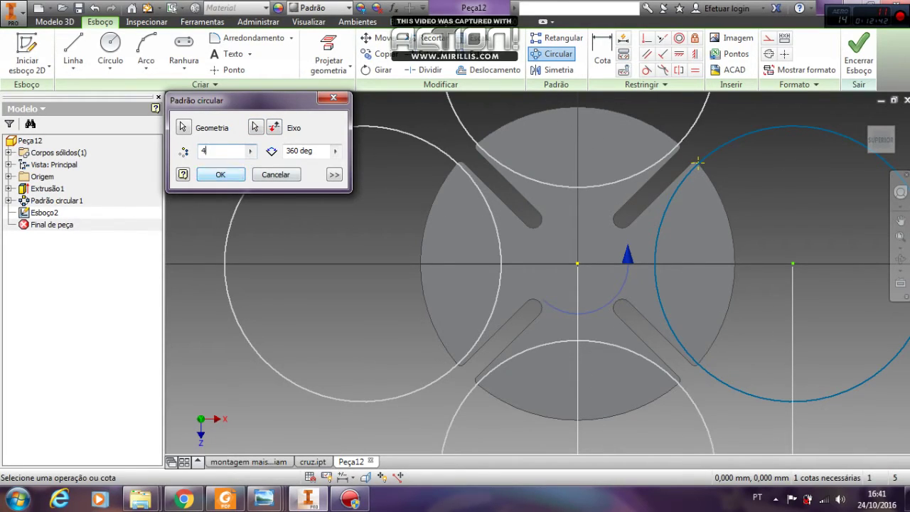
click(221, 175)
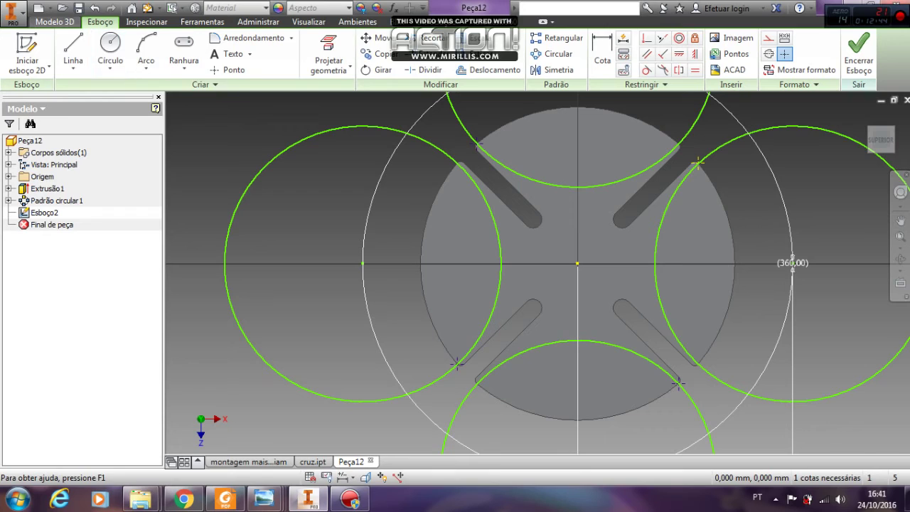
Extrude the four circle profiles as a cut through the wheel to form its concave sides
click(54, 22)
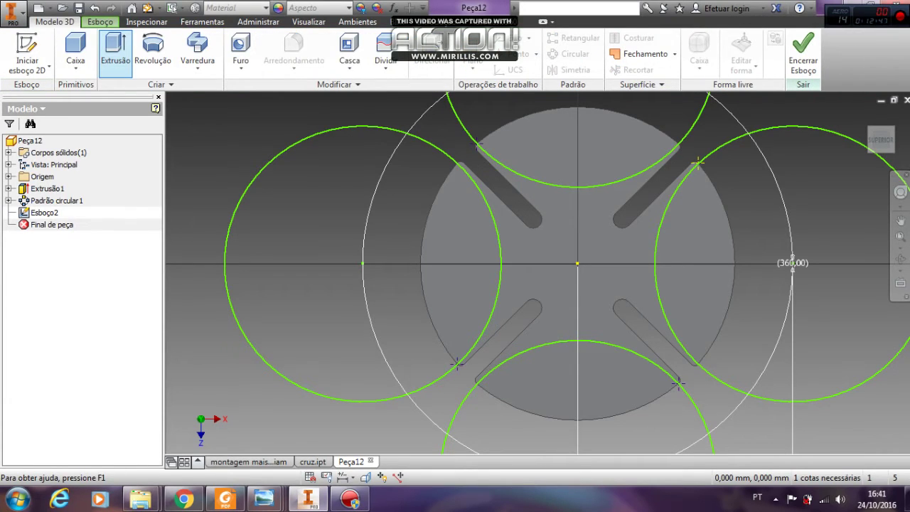
click(115, 55)
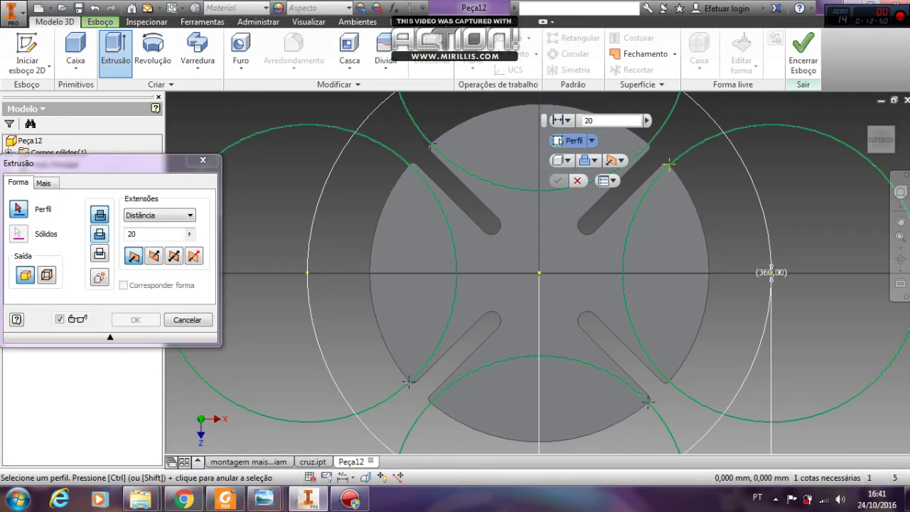
click(99, 234)
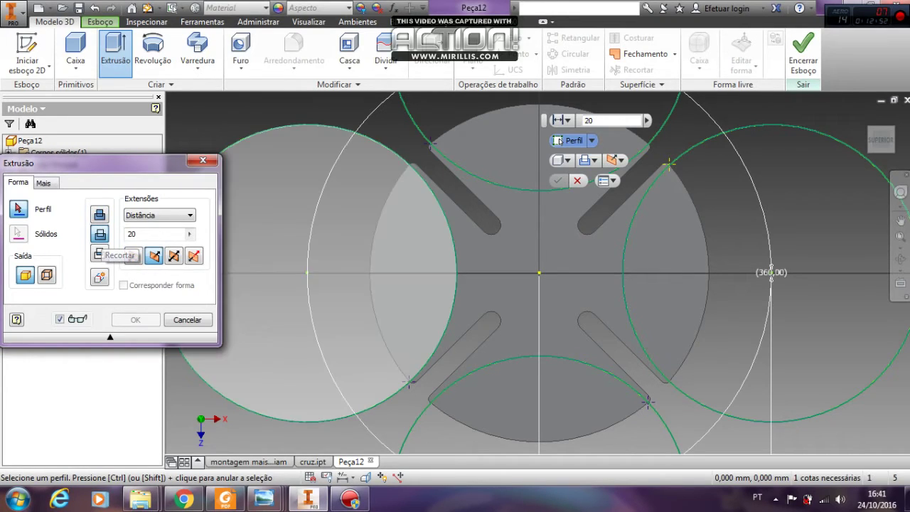
click(377, 263)
click(541, 146)
click(683, 256)
click(540, 406)
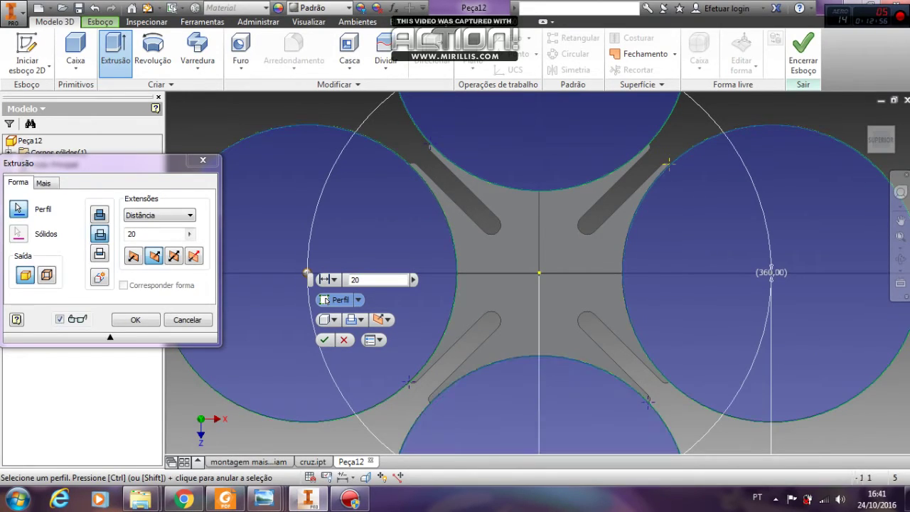
click(160, 215)
click(139, 259)
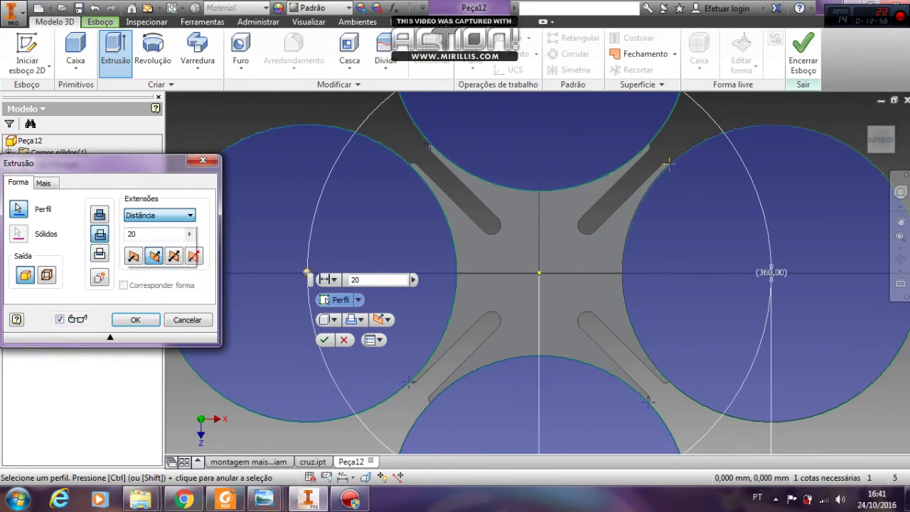
drag(881, 140, 811, 135)
shift+middle_drag(539, 273, 508, 319)
click(136, 320)
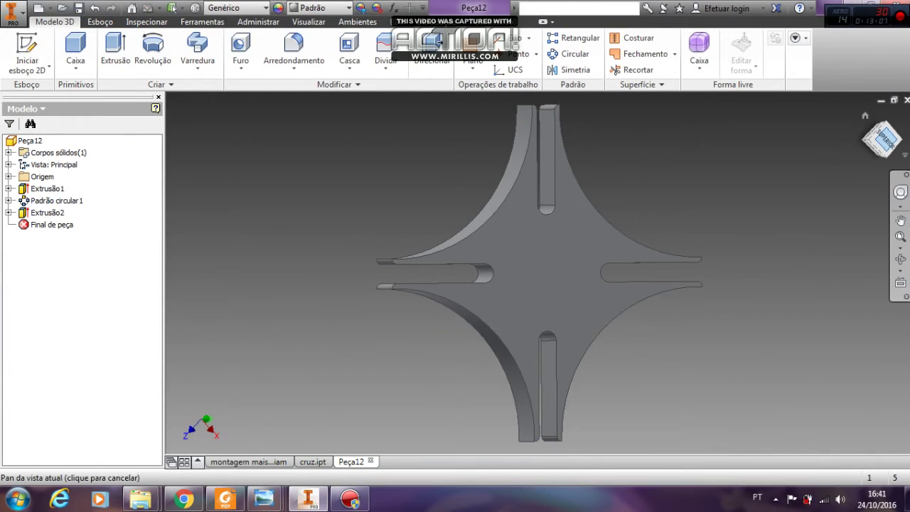
Start a sketch on the wheel's top face and draw a circle about 25 mm in diameter centred on the origin
click(886, 139)
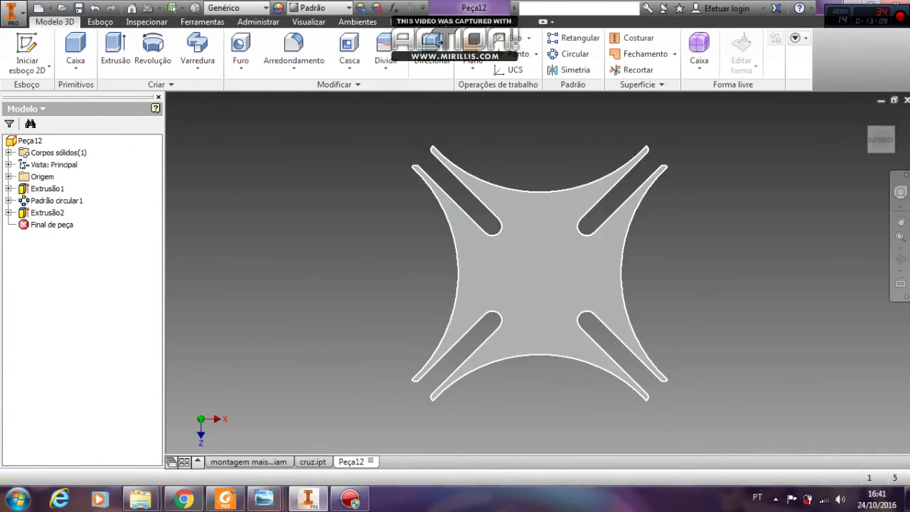
click(530, 270)
click(596, 255)
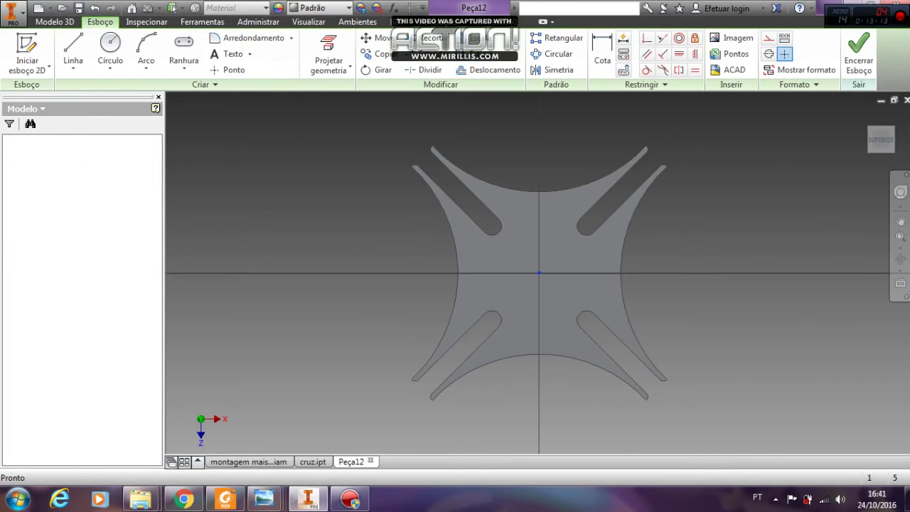
click(110, 47)
click(539, 273)
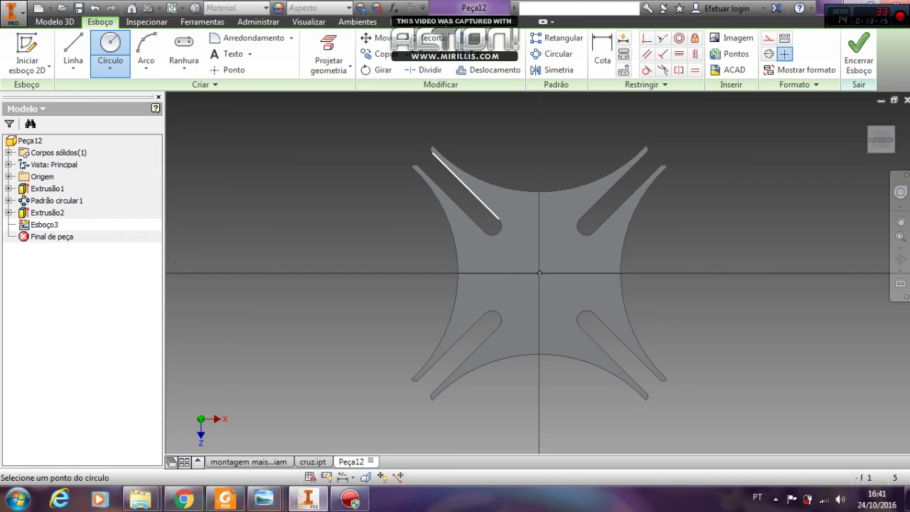
click(564, 273)
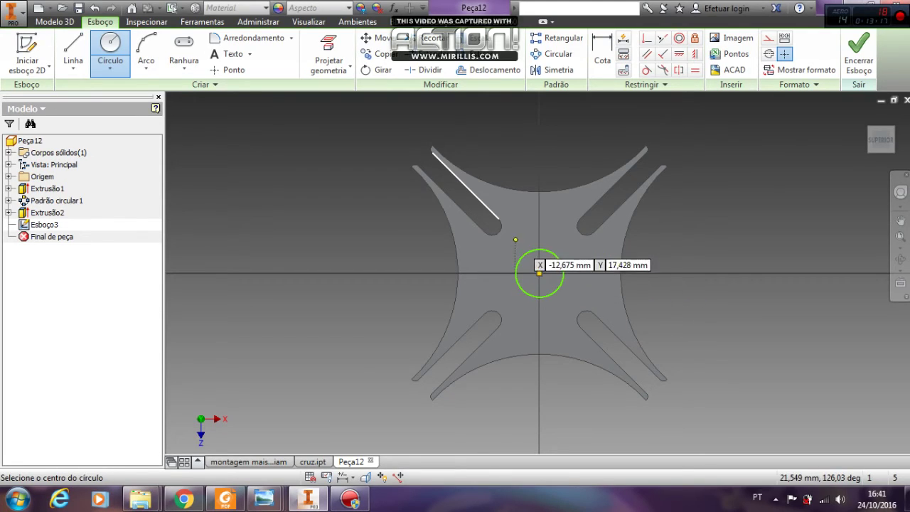
Dimension the central circle's diameter as 15 mm
click(603, 57)
click(562, 269)
click(711, 250)
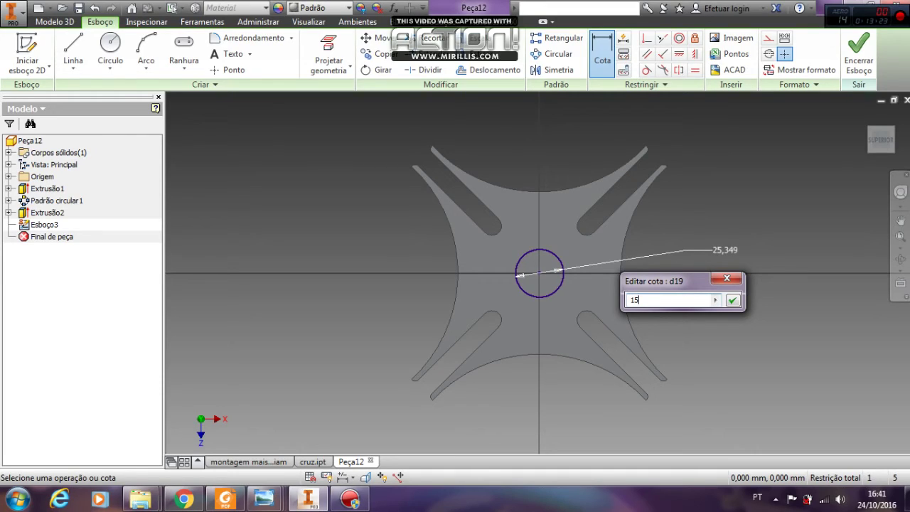
key(Return)
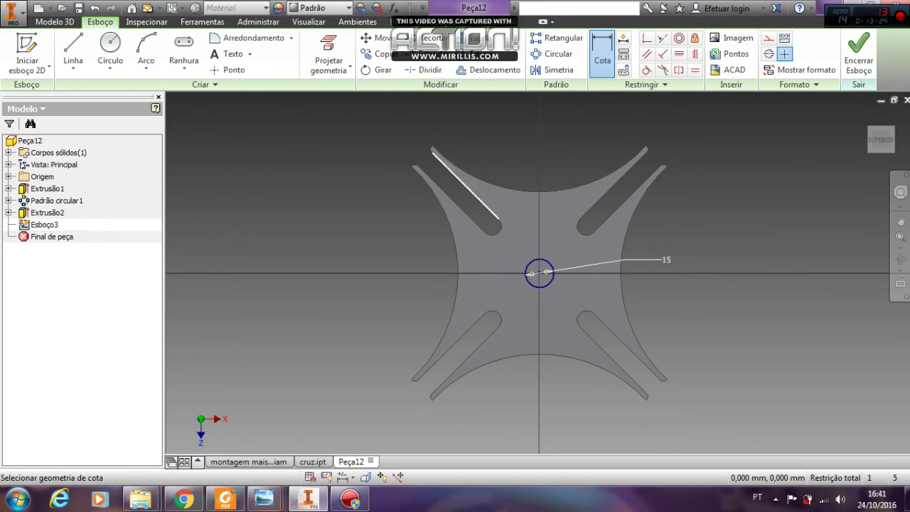
Extrude the central circle as a cut with the extent set to Tudo, making a through hole in the wheel
click(55, 22)
click(115, 53)
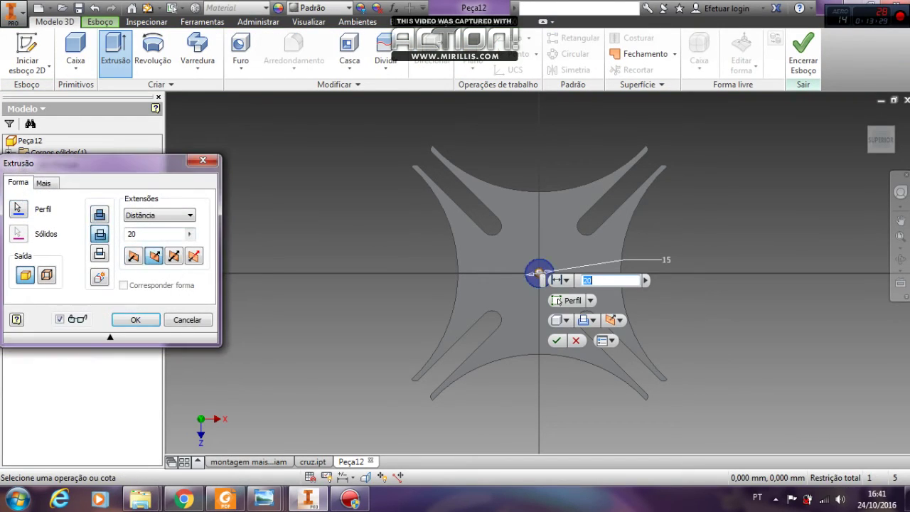
click(160, 216)
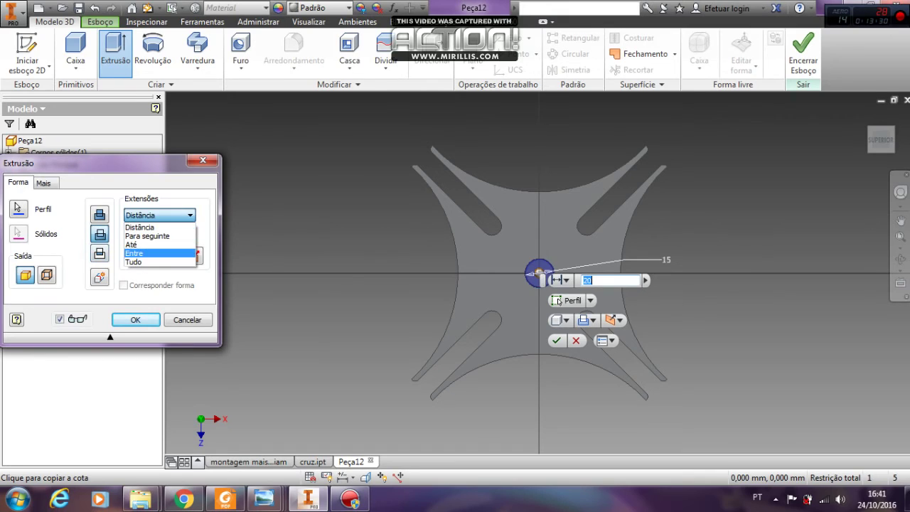
click(134, 262)
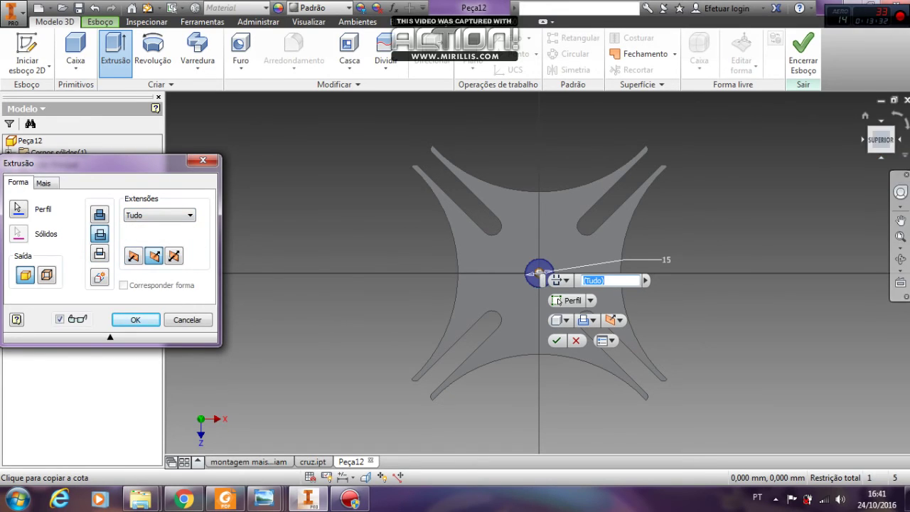
shift+middle_drag(541, 272, 462, 246)
key(Return)
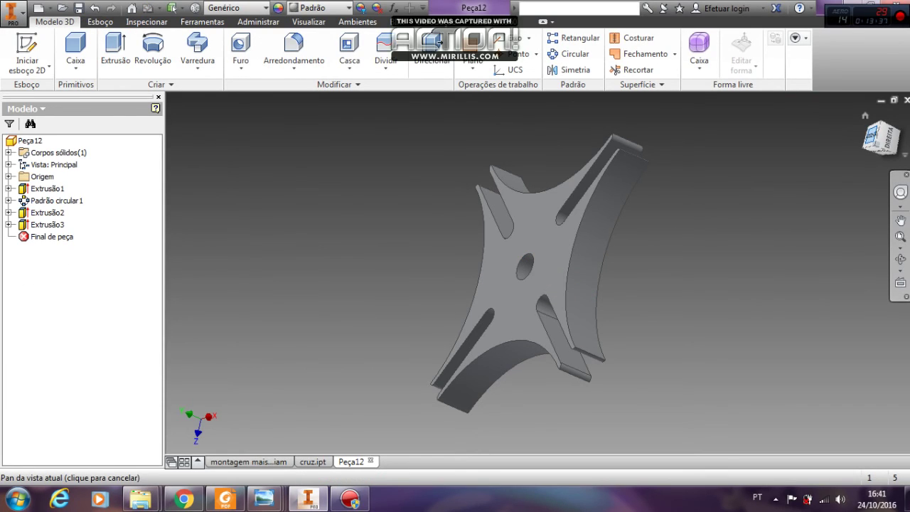
click(872, 136)
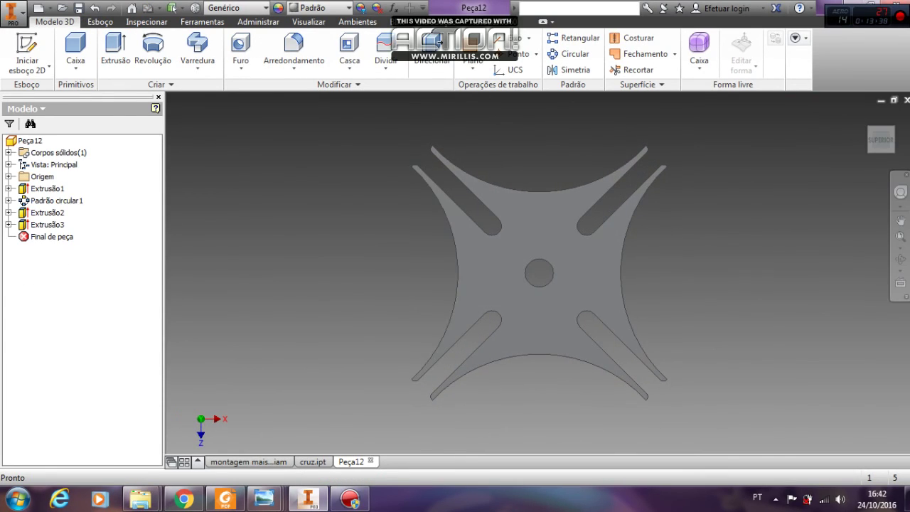